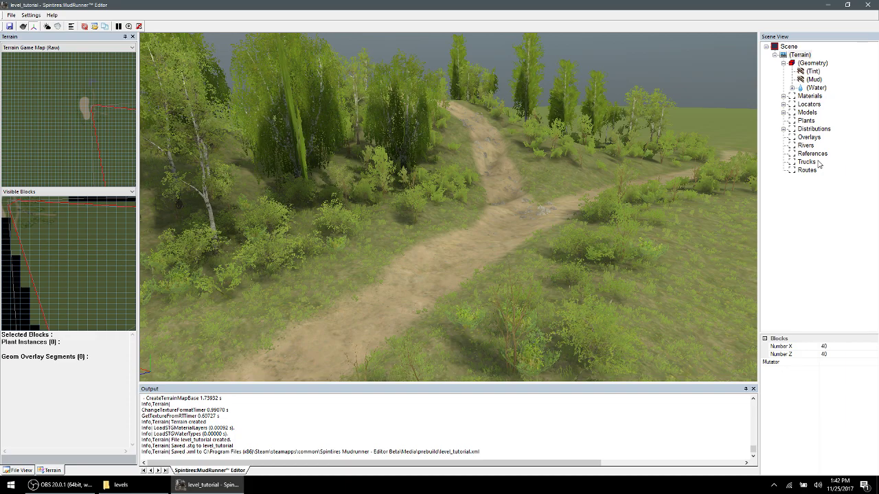
- Examine the forked dirt track, the surrounding trees and the sandy area of the terrain from several angles
scroll(536, 171, "down", 6)
middle_click_drag(461, 178, 519, 230)
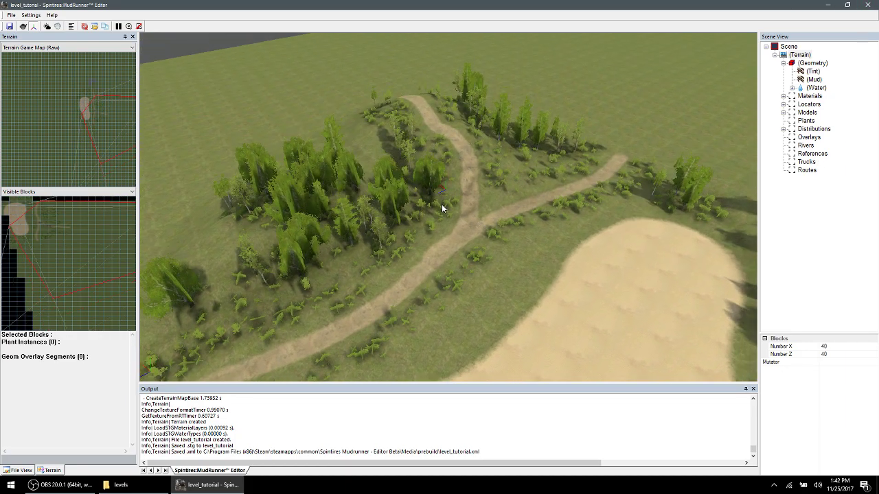
scroll(441, 204, "down", 5)
scroll(438, 136, "up", 5)
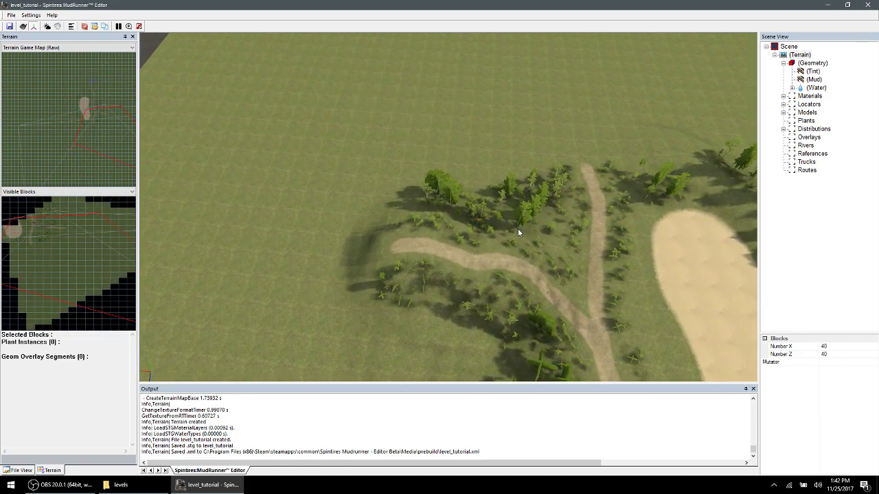
scroll(518, 229, "down", 4)
scroll(472, 215, "up", 4)
middle_click_drag(473, 214, 462, 205)
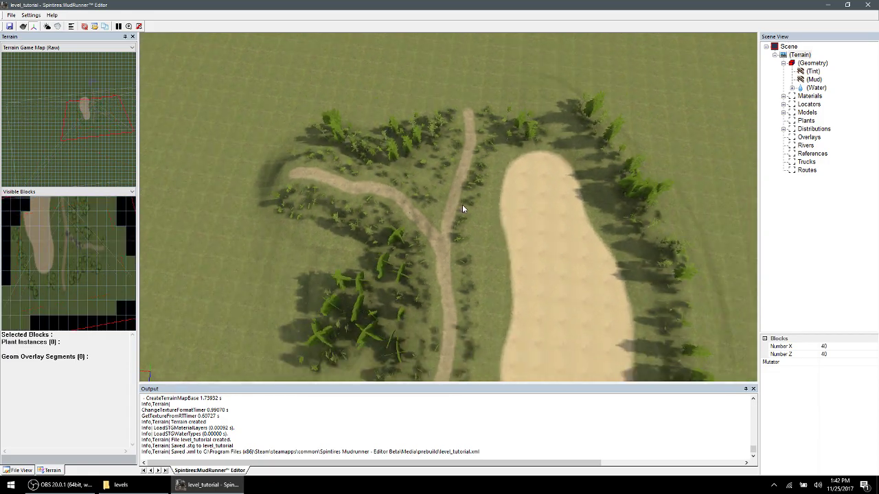
scroll(462, 205, "up", 2)
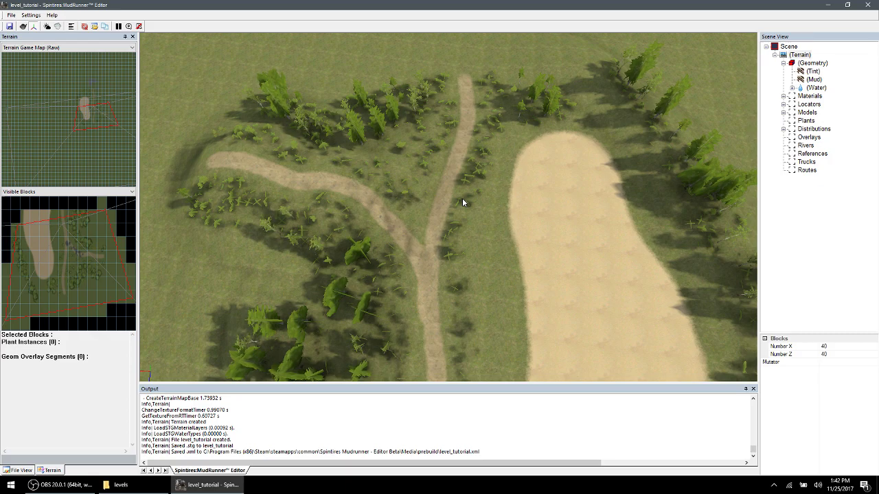
scroll(348, 179, "down", 10)
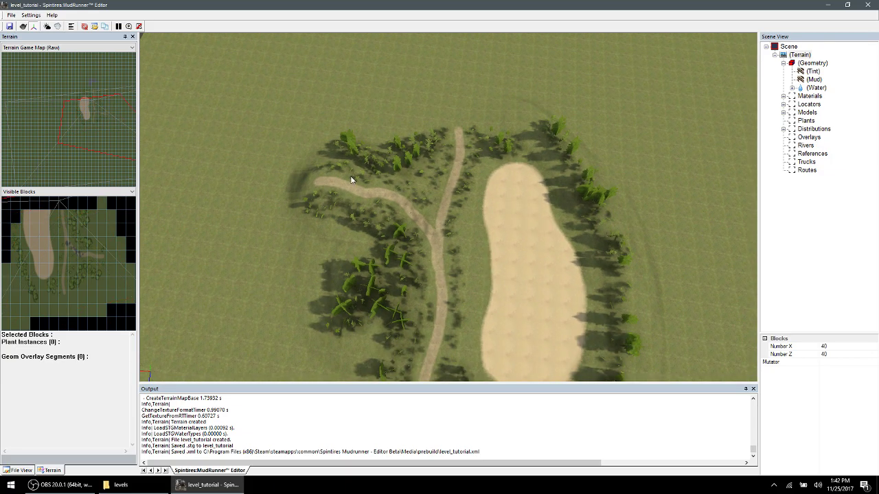
scroll(504, 196, "up", 10)
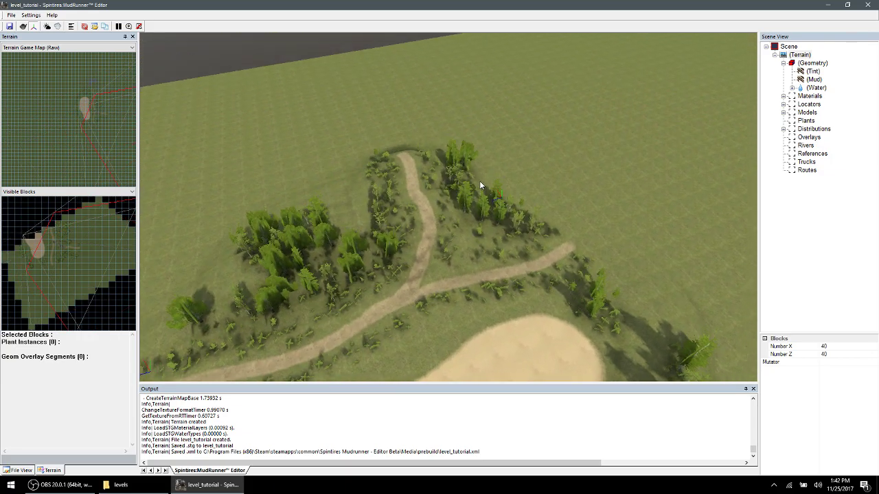
middle_click_drag(507, 187, 530, 204)
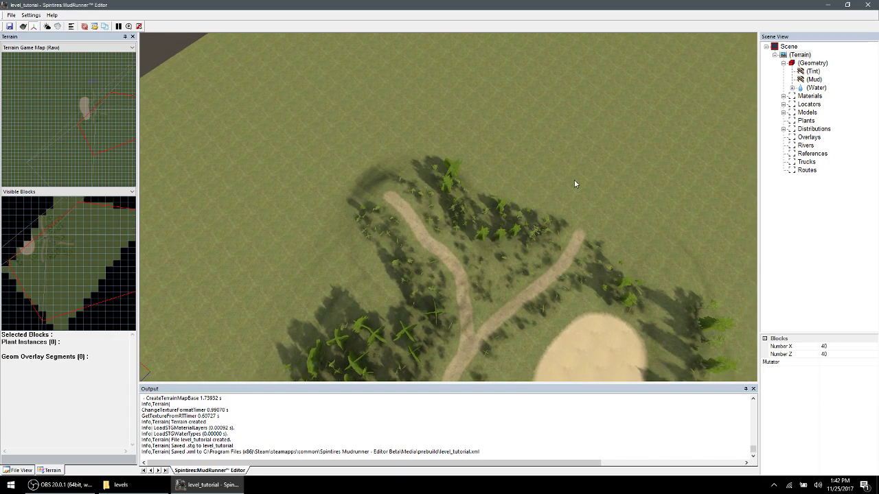
- Activate terrain geometry editing and set the brush size to 15.6 and its value to 0.29
left_click(813, 63)
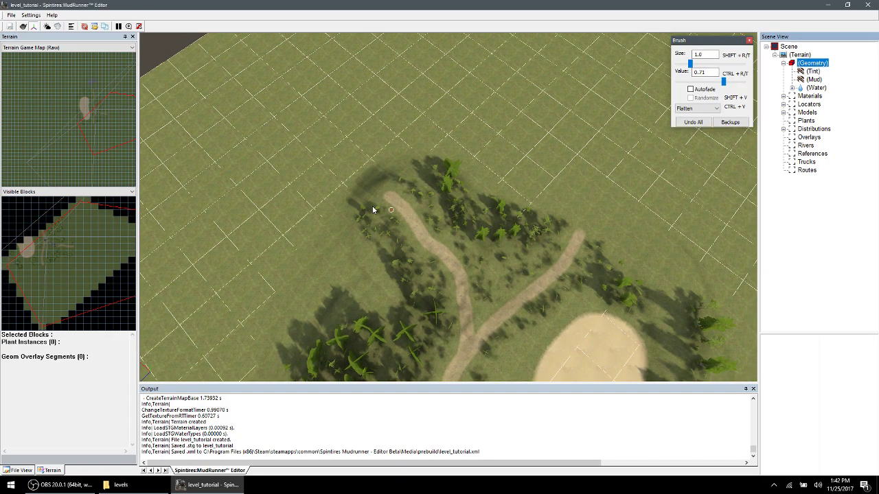
scroll(692, 65, "up", 5)
scroll(692, 65, "up", 1)
mouse_move(307, 158)
middle_mouse_down()
mouse_move(297, 176)
mouse_move(314, 171)
mouse_move(290, 202)
middle_mouse_up()
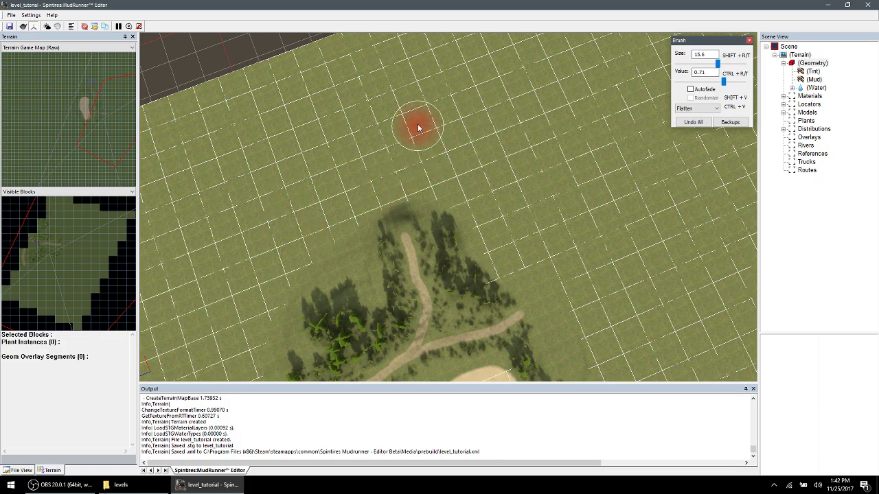
middle_click_drag(414, 127, 419, 204)
middle_click_drag(501, 218, 550, 250)
scroll(529, 209, "down", 3)
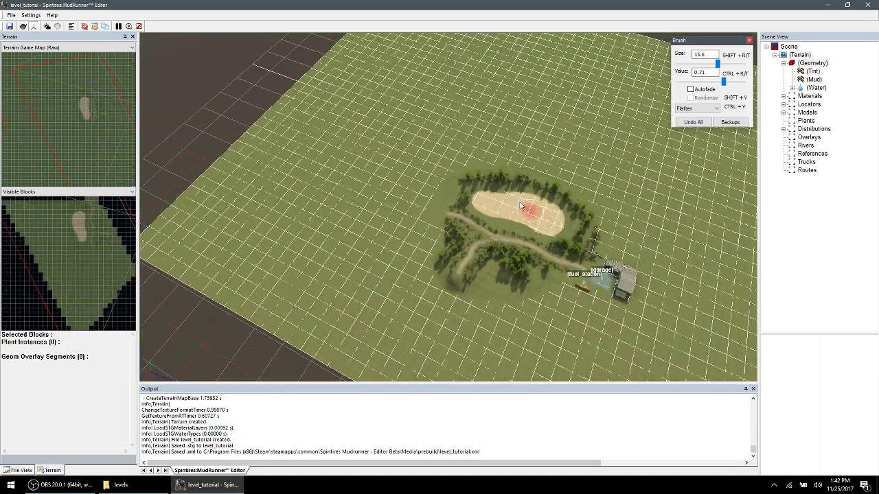
scroll(529, 209, "up", 3)
mouse_move(560, 192)
middle_mouse_down()
mouse_move(573, 205)
mouse_move(504, 187)
middle_mouse_up()
scroll(573, 204, "down", 1)
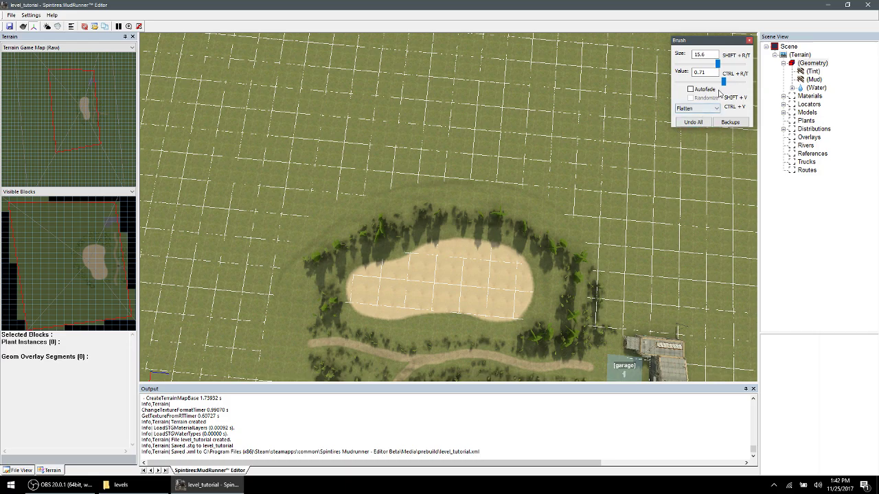
left_click_drag(722, 82, 711, 82)
key("ctrl+r")
key("ctrl+r")
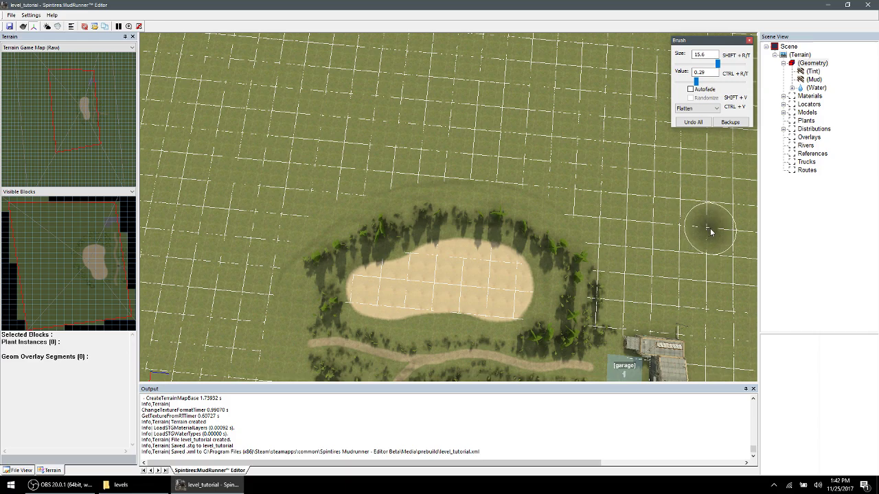
- Discard a trial Flatten stroke near the garage and lower two wide patches on either side of the sandy area with the Height brush
mouse_move(711, 232)
left_mouse_down()
mouse_move(655, 222)
mouse_move(700, 263)
mouse_move(725, 251)
mouse_move(719, 232)
left_mouse_up()
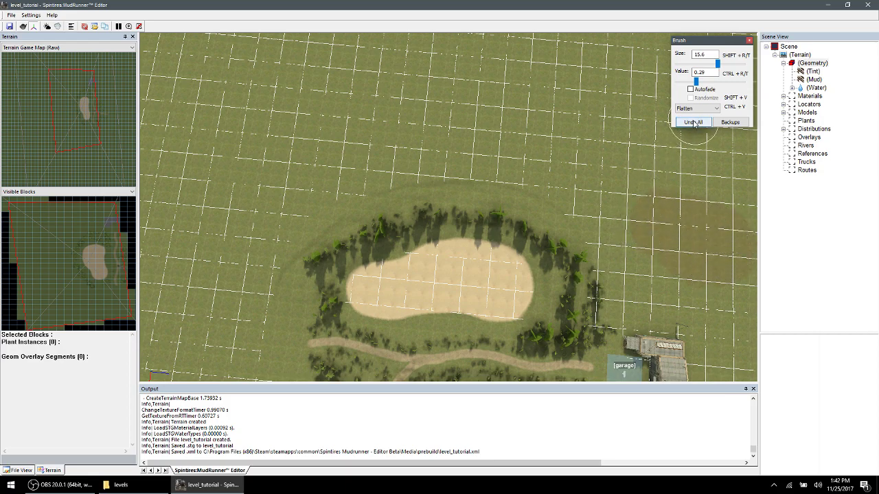
left_click(694, 123)
scroll(692, 110, "up", 1)
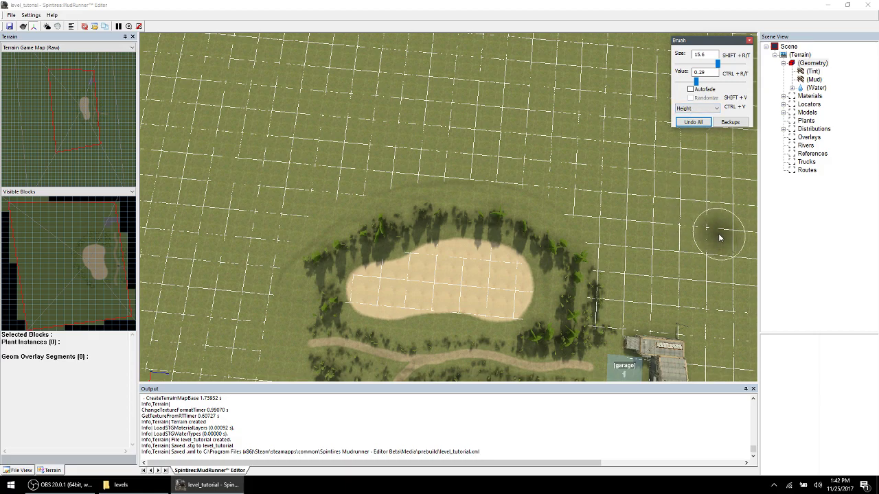
mouse_move(720, 238)
left_mouse_down()
mouse_move(653, 205)
mouse_move(643, 231)
mouse_move(671, 256)
left_mouse_up()
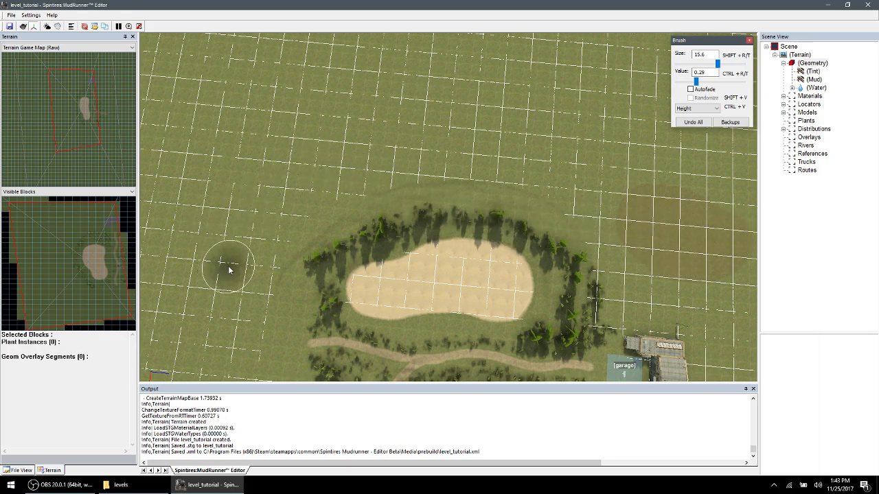
mouse_move(264, 210)
left_mouse_down()
mouse_move(252, 203)
mouse_move(290, 194)
mouse_move(333, 155)
mouse_move(265, 194)
left_mouse_up()
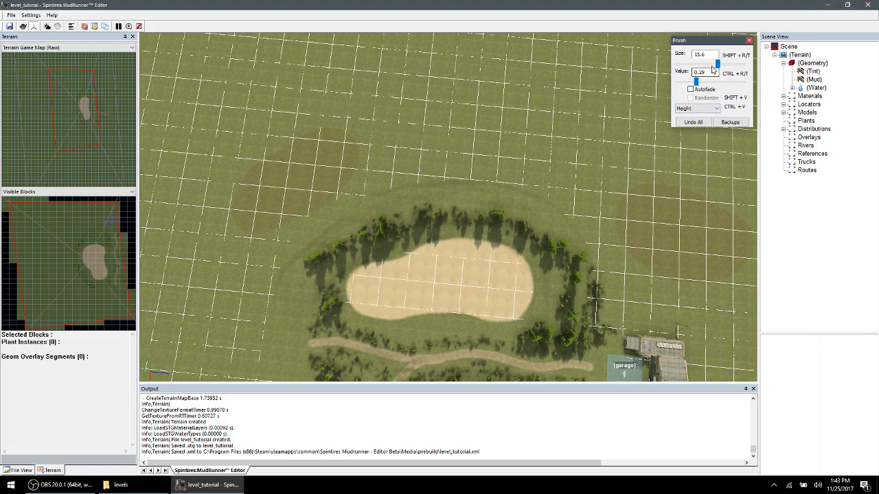
- Paint a narrower Height channel linking the two lowered patches, using brush size 9.4 and value 0.35
left_click_drag(717, 67, 697, 81)
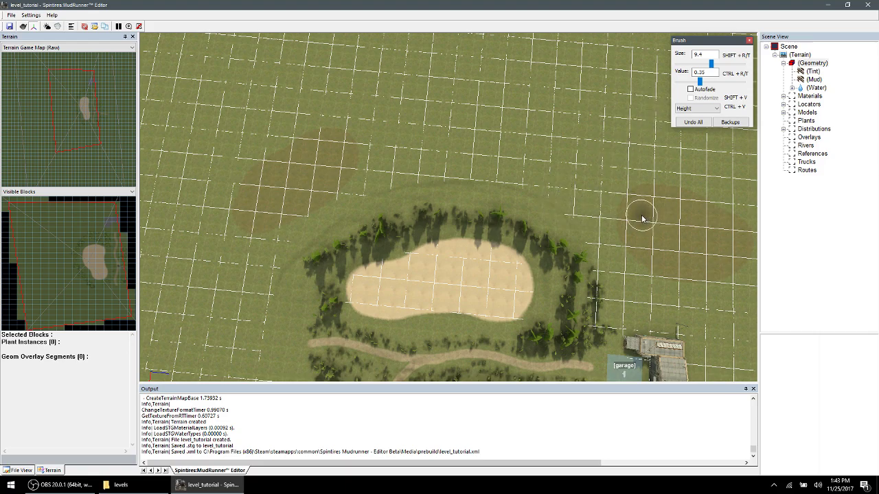
mouse_move(599, 186)
left_mouse_down()
mouse_move(508, 151)
mouse_move(418, 139)
mouse_move(341, 149)
mouse_move(584, 155)
left_mouse_up()
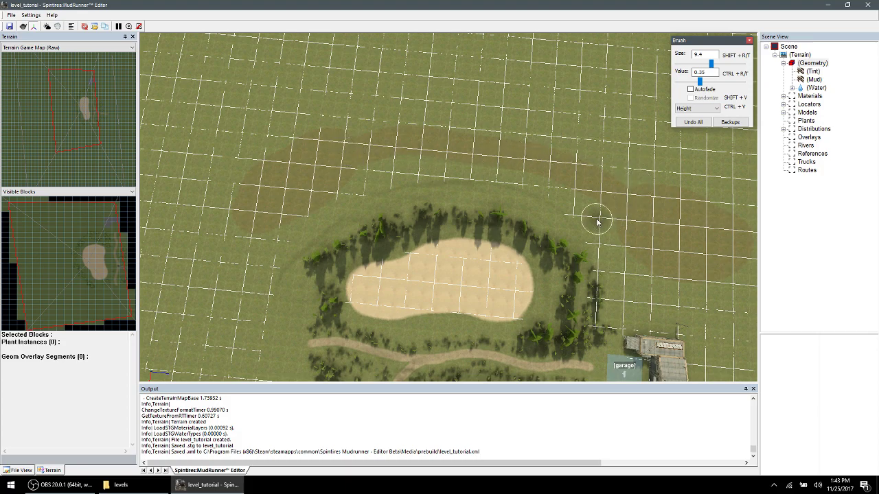
- Leave geometry editing, rebuild the terrain to apply the height changes and save the level
scroll(587, 201, "up", 3)
mouse_move(591, 206)
right_mouse_down()
mouse_move(534, 162)
mouse_move(624, 159)
mouse_move(556, 199)
mouse_move(276, 268)
mouse_move(616, 174)
mouse_move(594, 192)
mouse_move(555, 194)
mouse_move(558, 252)
mouse_move(555, 199)
right_mouse_up()
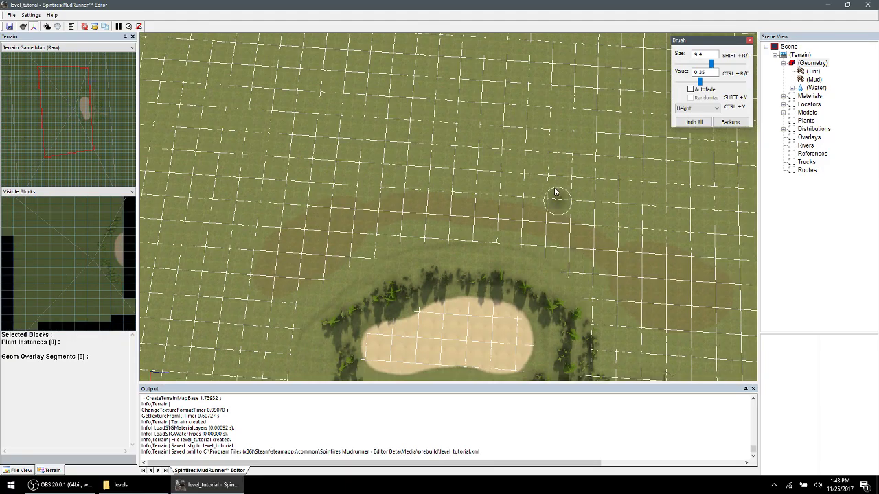
left_click(555, 183)
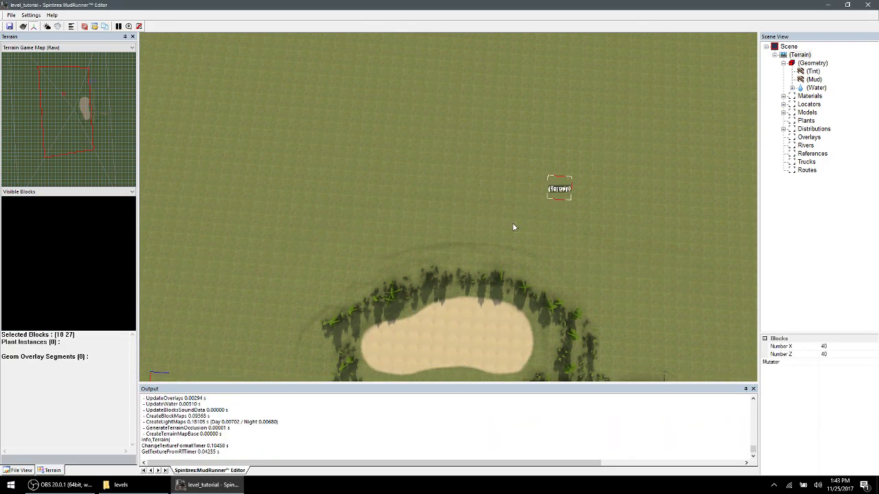
scroll(482, 225, "up", 5)
right_click(481, 112)
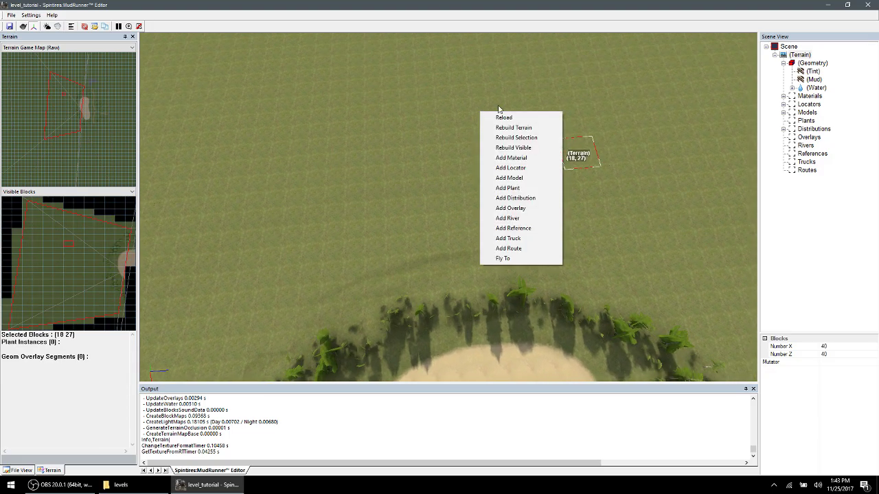
left_click(528, 136)
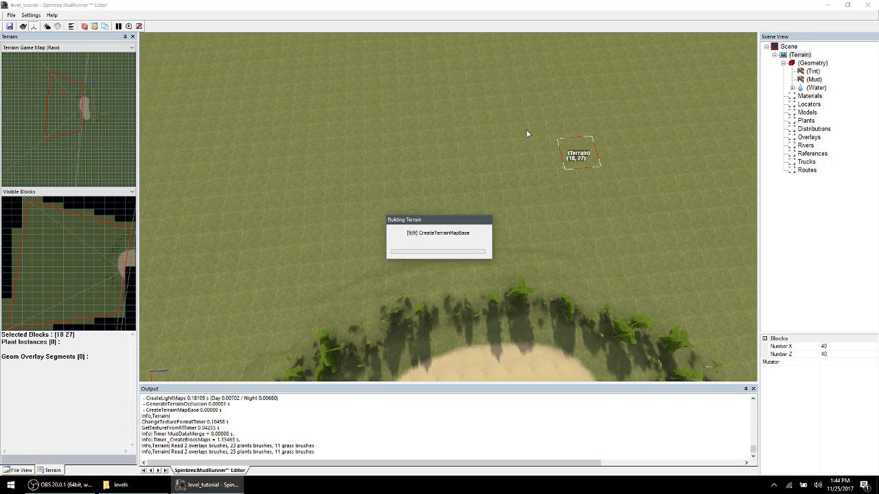
left_click(9, 26)
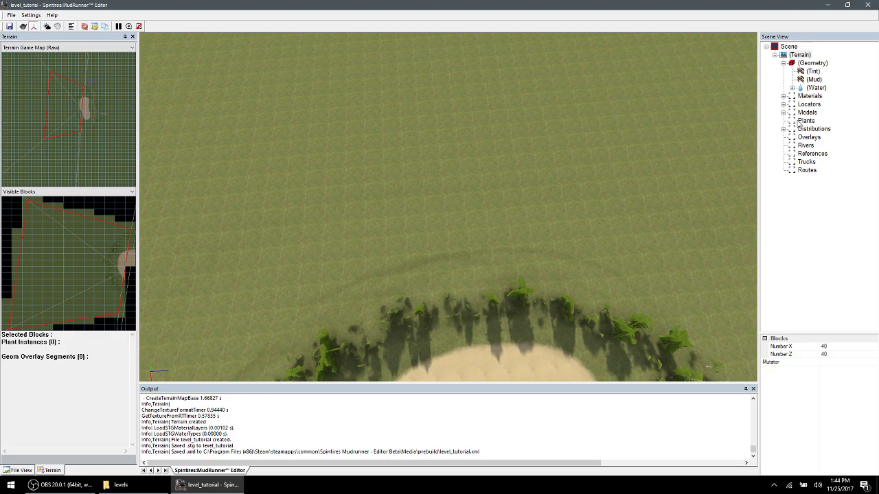
- Add a new river to the terrain
right_click(804, 145)
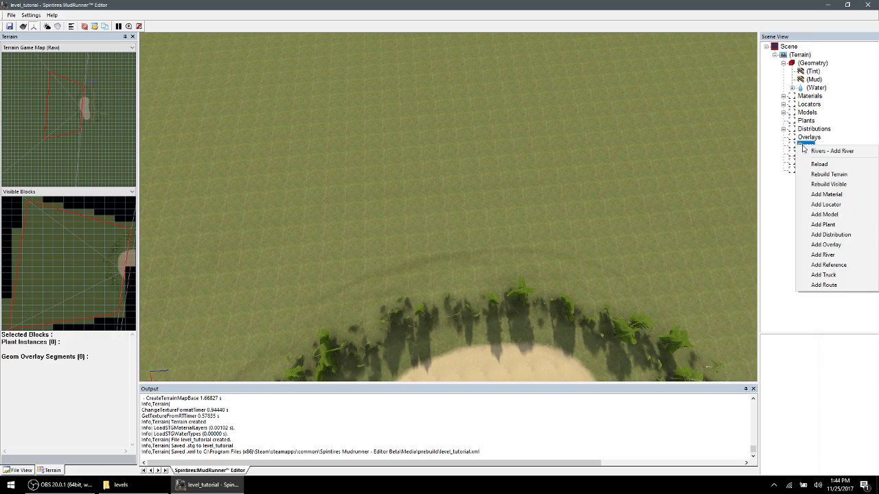
left_click(824, 151)
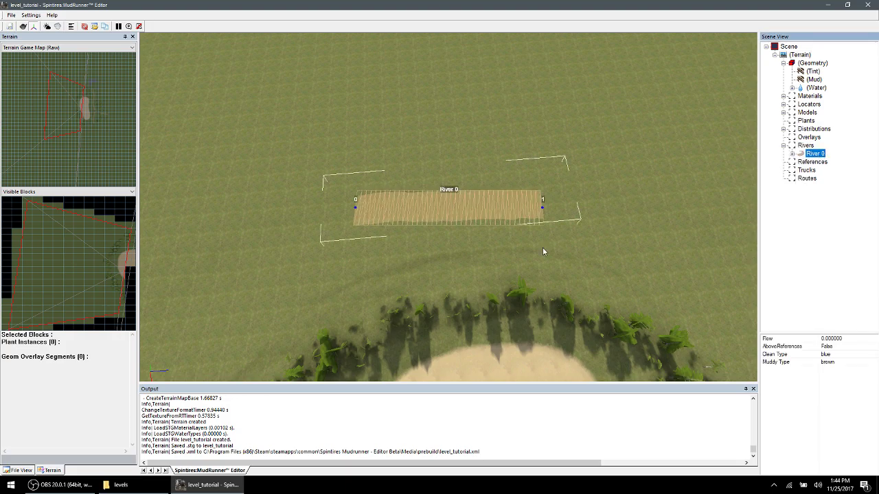
- Move the river's point 0 past point 1 toward the lowered patch near the garage, to about X 52, Z 240
scroll(550, 247, "down", 3)
scroll(555, 254, "up", 4)
right_click_drag(551, 257, 416, 141)
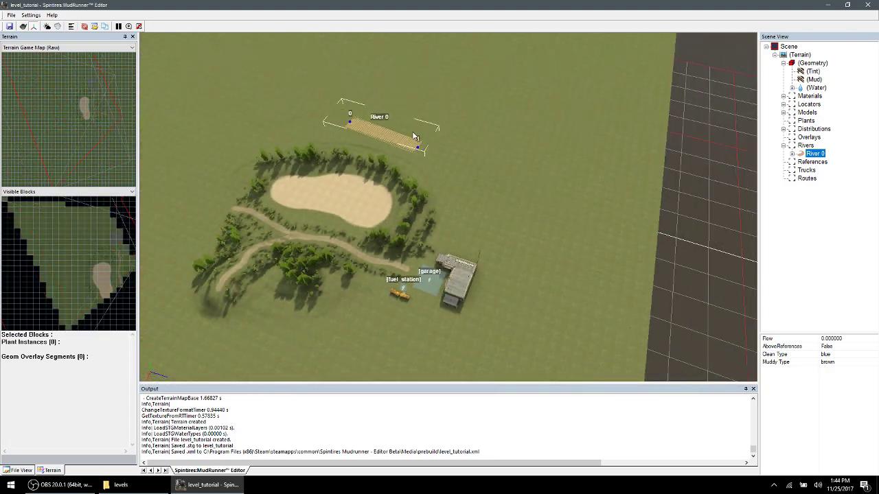
scroll(394, 206, "up", 3)
right_click_drag(480, 230, 560, 185)
right_click_drag(548, 178, 530, 193)
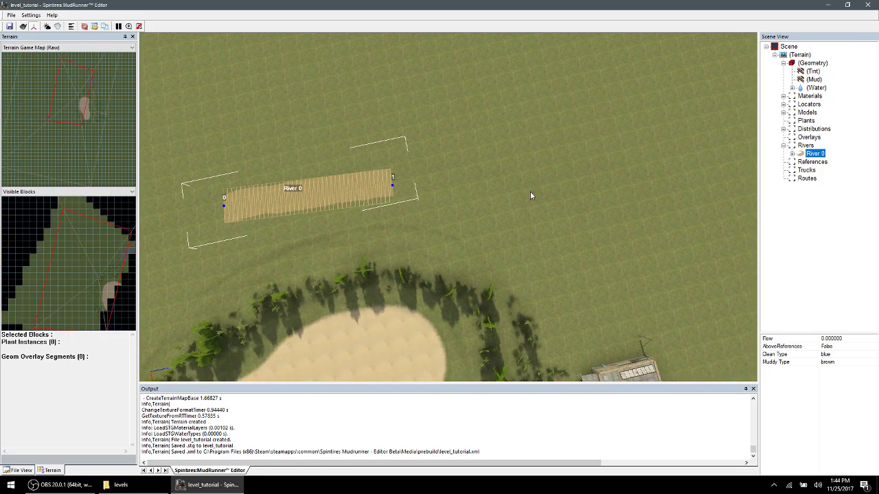
left_click(224, 207)
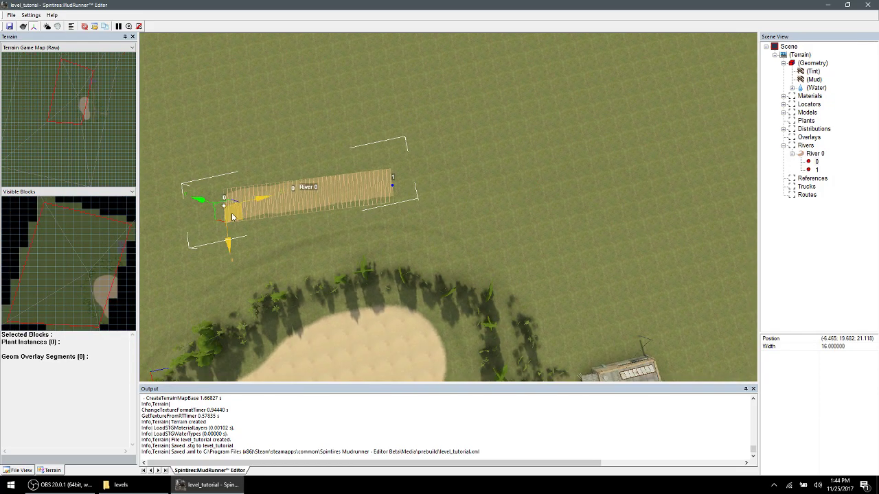
left_click_drag(232, 217, 678, 212)
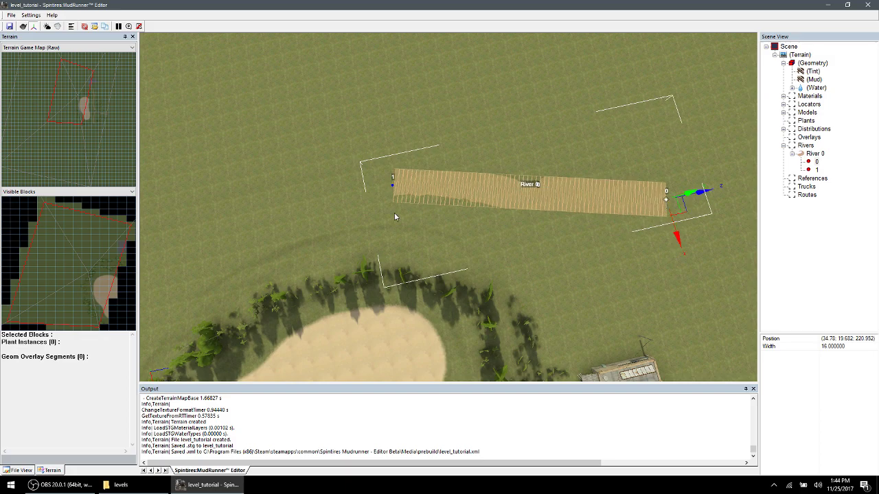
middle_click_drag(505, 202, 393, 206)
left_click_drag(577, 208, 630, 233)
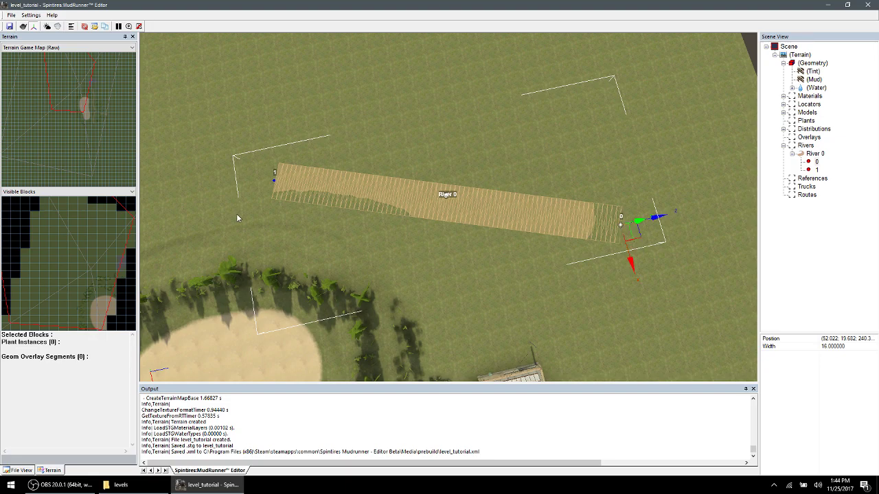
- Move the river's point 1 close to point 0, at about X 41.6, Z 210, and widen it to about 53.7
left_click(274, 184)
left_click_drag(282, 187, 500, 215)
scroll(570, 226, "up", 3)
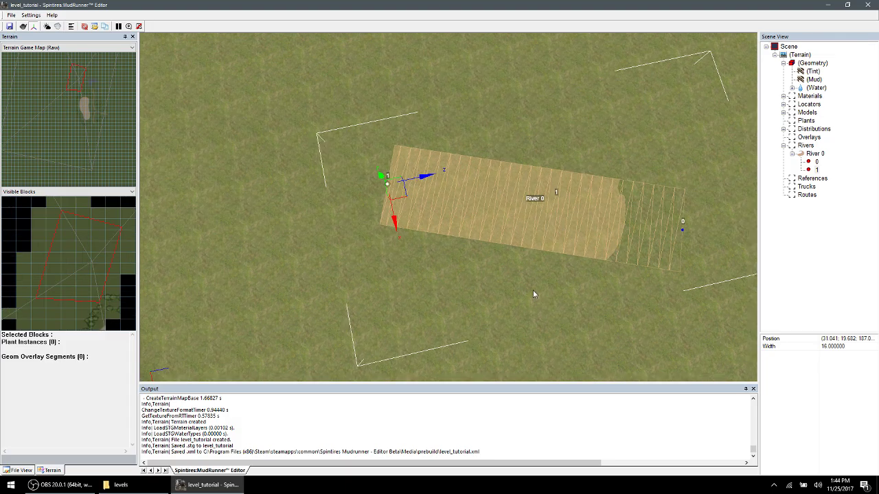
left_click_drag(388, 184, 406, 72)
left_click_drag(399, 193, 528, 220)
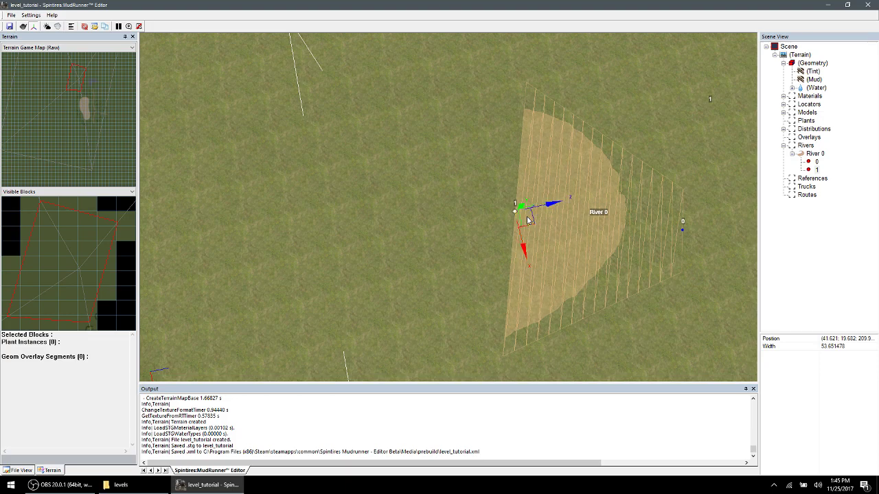
- Lower the river's point 1 to about Y 19.4 and its point 0 to about Y 19.3
middle_click_drag(689, 277, 632, 297)
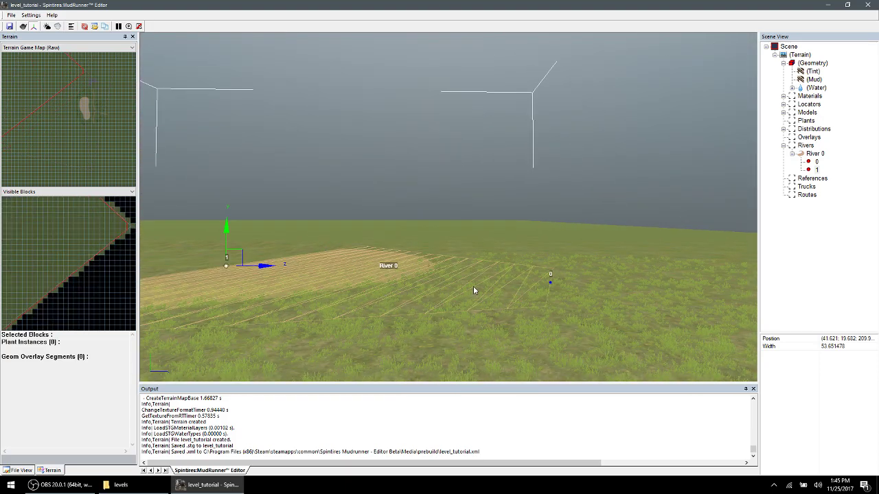
left_click_drag(230, 232, 230, 234)
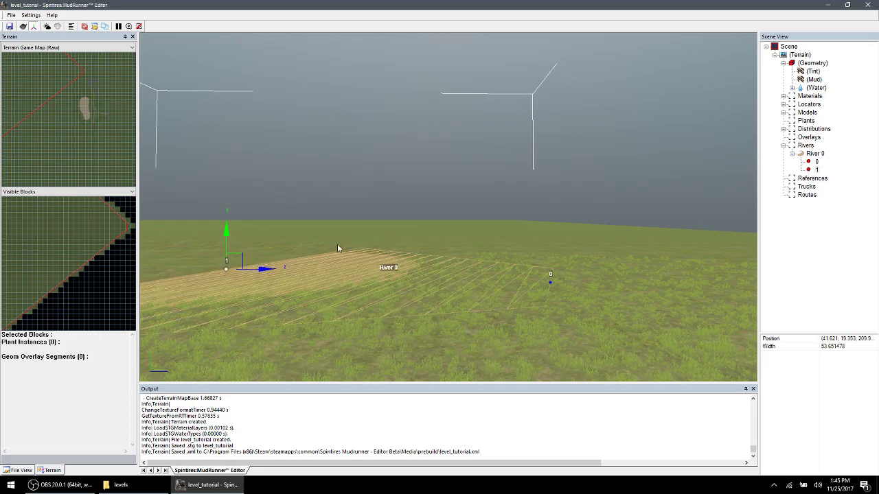
left_click(550, 283)
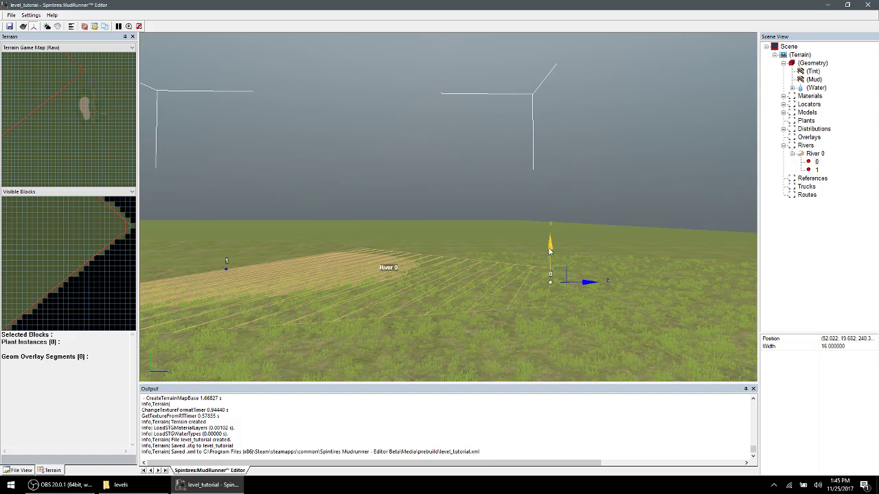
left_click_drag(549, 254, 549, 257)
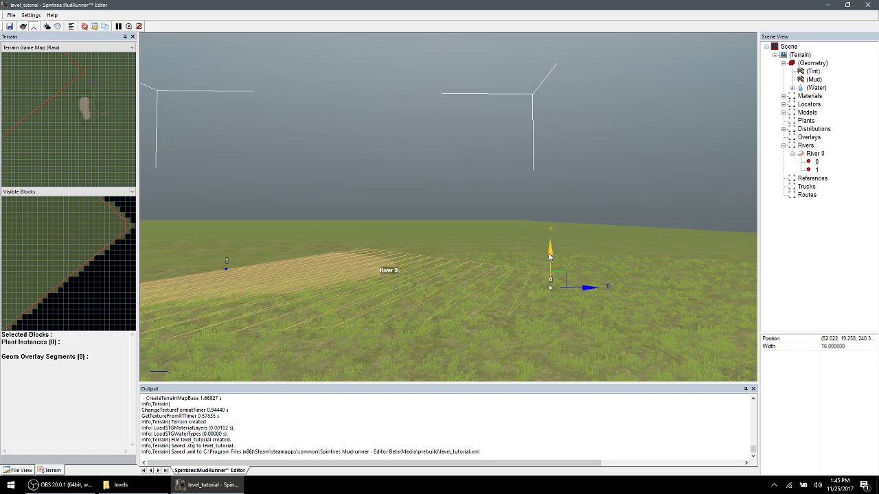
- Move the river's point 0 closer to point 1, to about X 48.3, Z 231
right_click_drag(436, 238, 484, 357)
scroll(447, 300, "down", 3)
left_click_drag(557, 230, 517, 229)
scroll(345, 217, "up", 2)
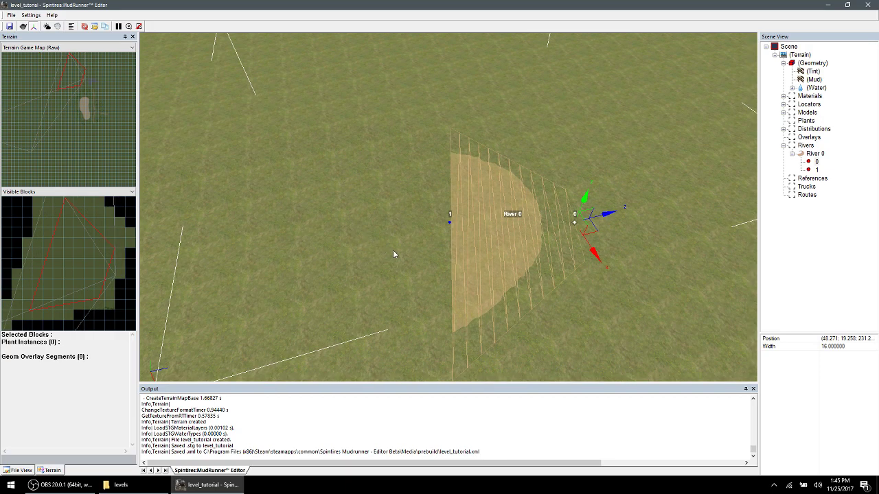
right_click_drag(394, 252, 395, 263)
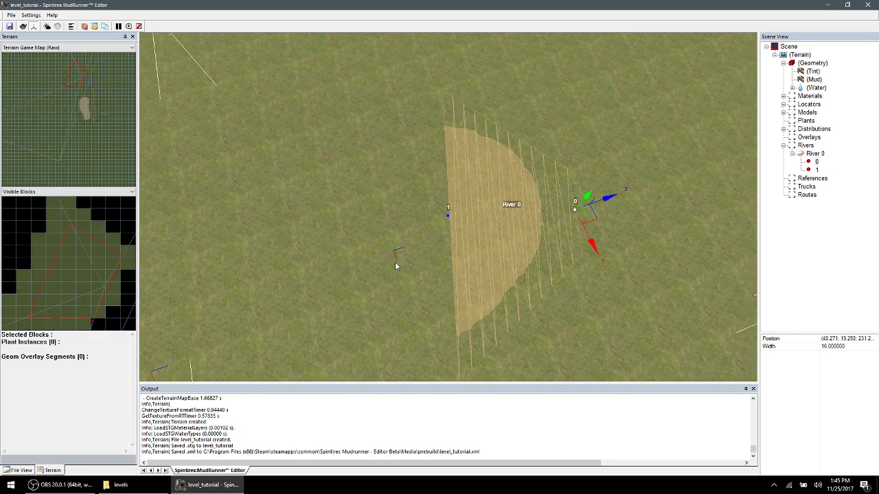
- Add a river point after point 1, place it at about X 33, Z 184, and widen it to about 56
left_click(812, 171)
right_click(460, 222)
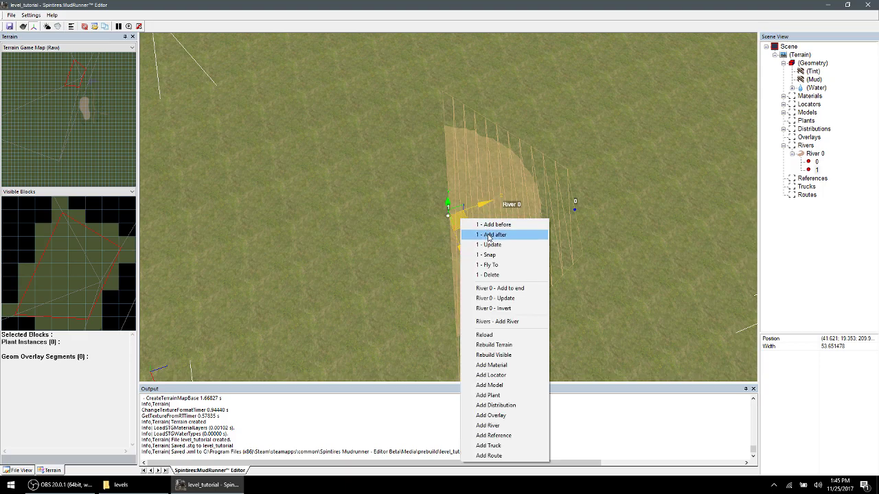
left_click(489, 237)
left_click_drag(389, 219, 290, 220)
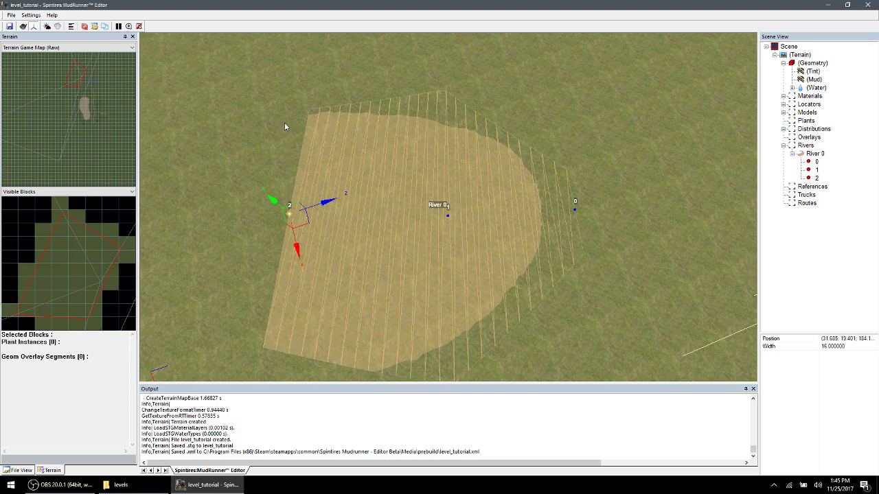
scroll(321, 282, "down", 2)
left_click_drag(442, 151, 432, 177)
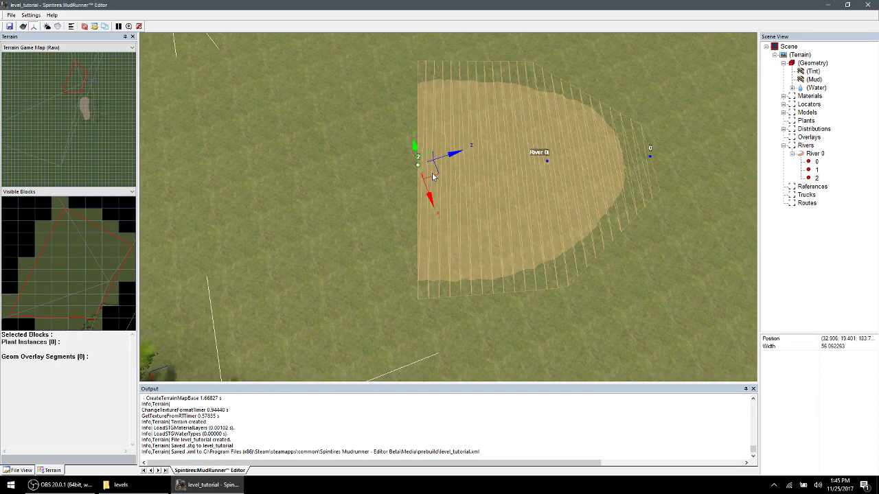
- Extend the river with a point after point 2, placed at about X 15.6, Z 146
right_click(432, 171)
left_click(456, 187)
left_click_drag(373, 177, 235, 161)
scroll(302, 177, "up", 5)
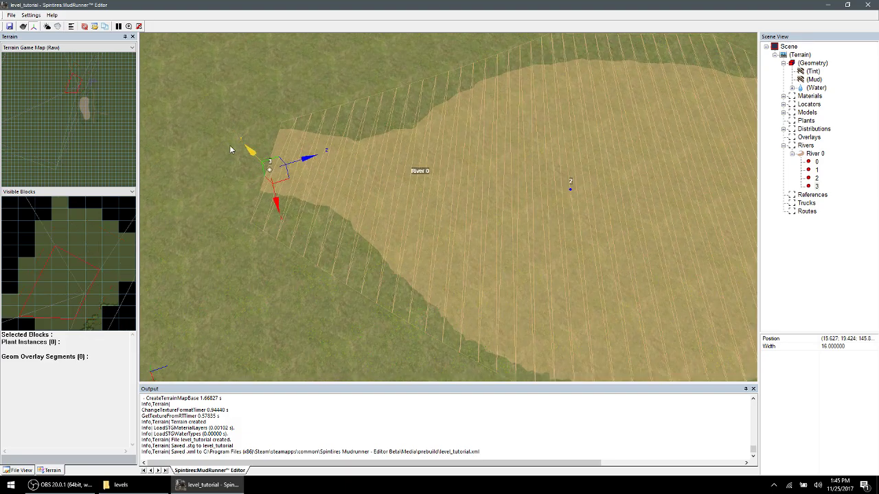
- Examine how the river outline from point 3 to point 0 fits the lowered terrain from several angles
scroll(295, 186, "down", 3)
scroll(425, 212, "up", 3)
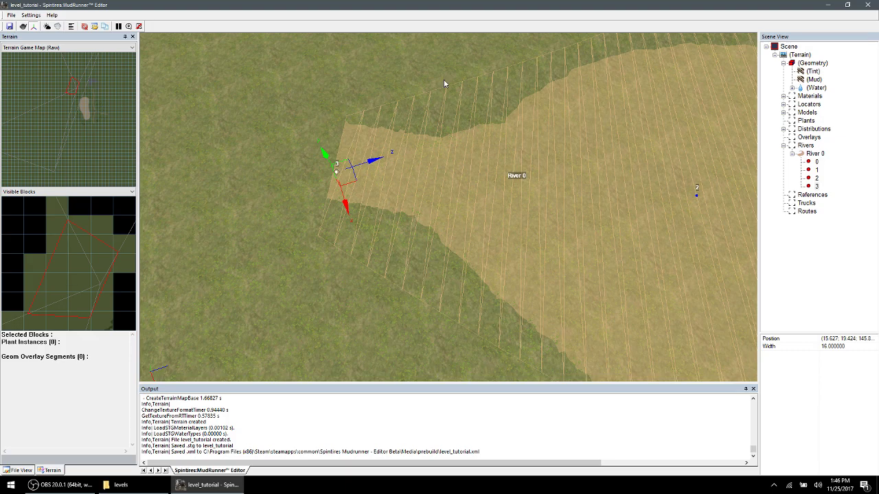
scroll(538, 171, "down", 3)
scroll(556, 335, "up", 3)
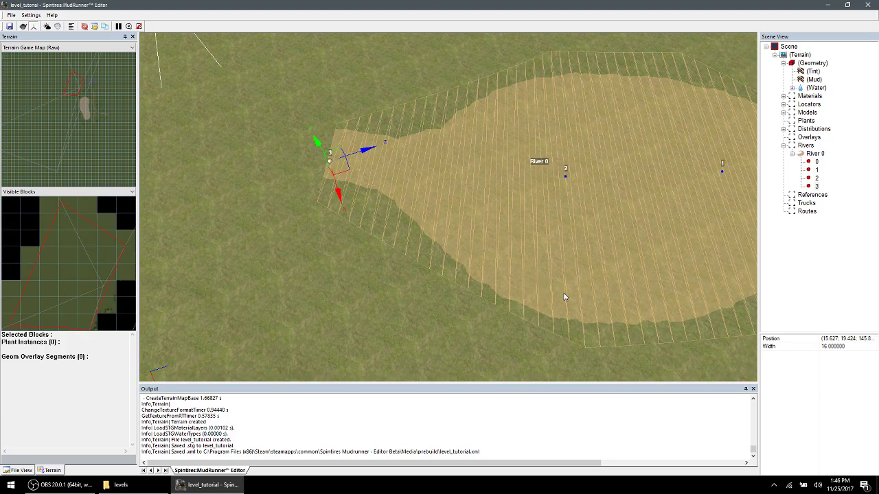
scroll(438, 268, "up", 3)
middle_click_drag(435, 289, 453, 274, "alt")
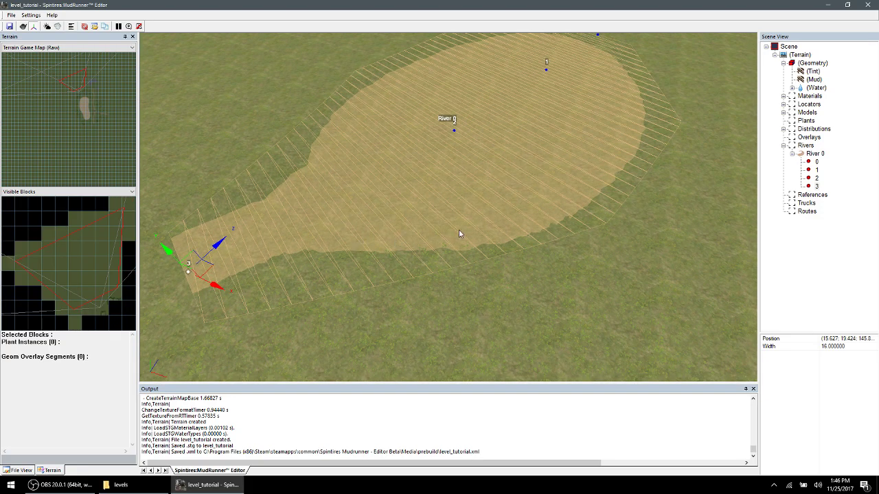
scroll(364, 312, "up", 3)
scroll(347, 275, "down", 3)
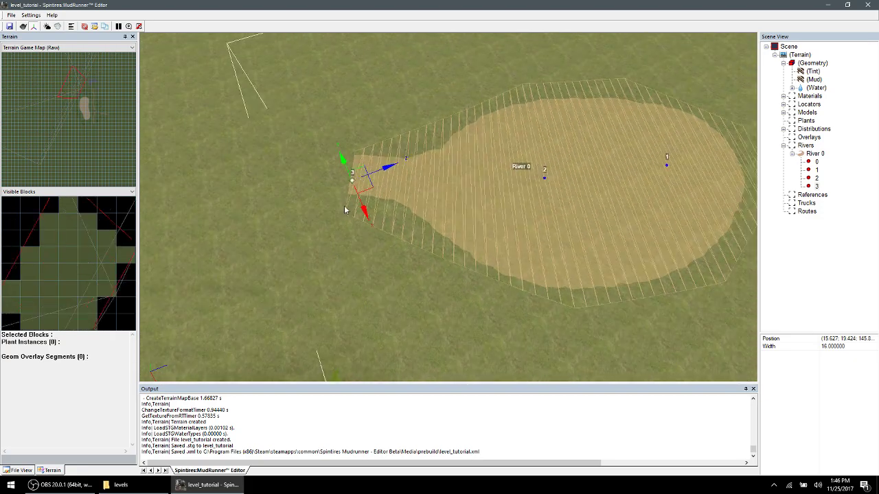
- Extend the river with a point after point 3, at about X 7, Z 127
scroll(344, 235, "up", 4)
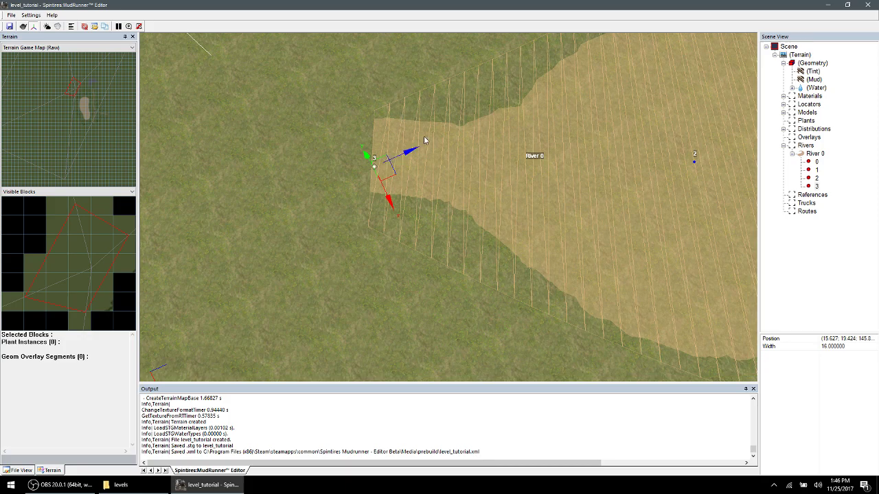
right_click(384, 171)
left_click(415, 188)
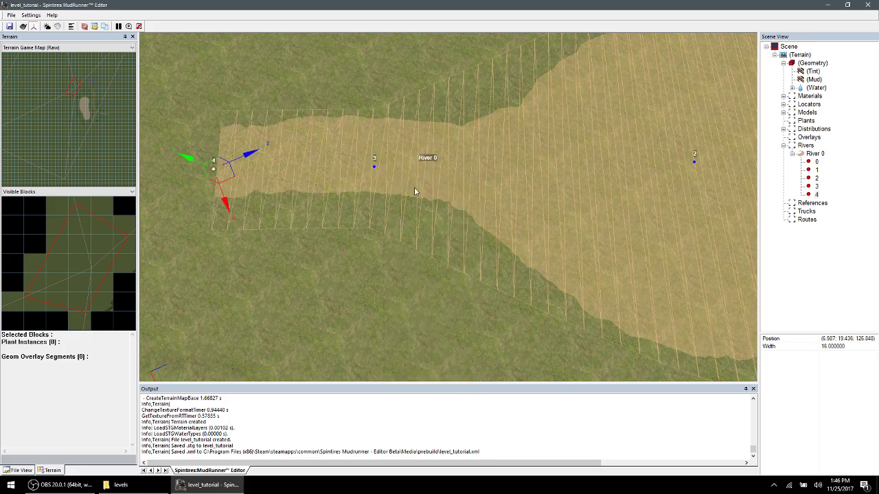
scroll(314, 182, "down", 2)
middle_click_drag(314, 182, 352, 179)
scroll(352, 178, "up", 1)
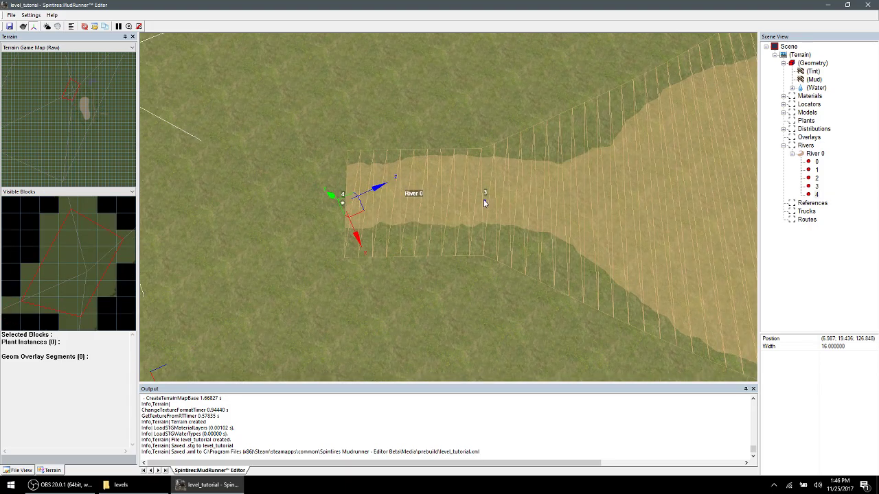
left_click(484, 201)
left_click_drag(485, 201, 486, 191)
scroll(487, 190, "down", 1)
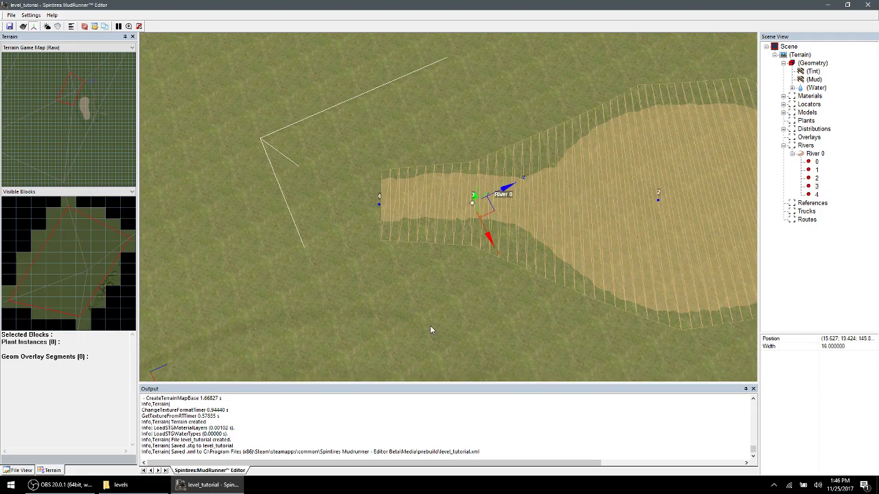
- Add a river point after point 4 and position it at about X -0.4, Z 103.6
scroll(348, 184, "up", 1)
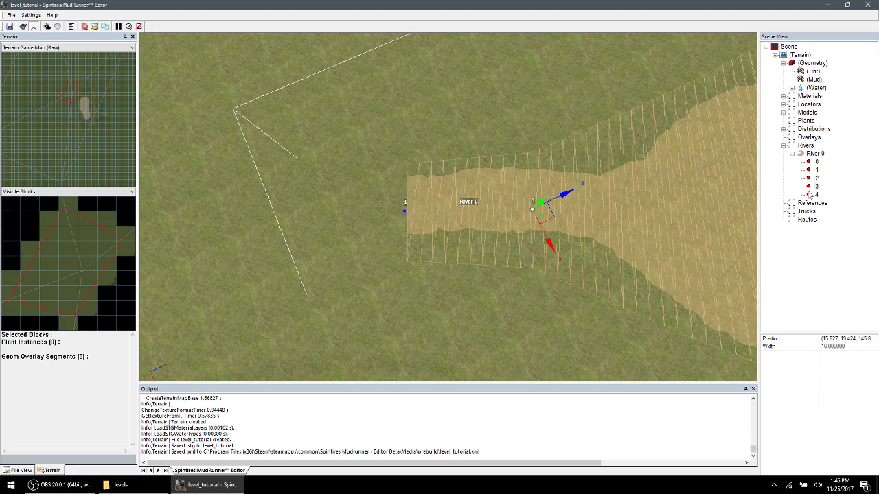
left_click(814, 194)
right_click(419, 219)
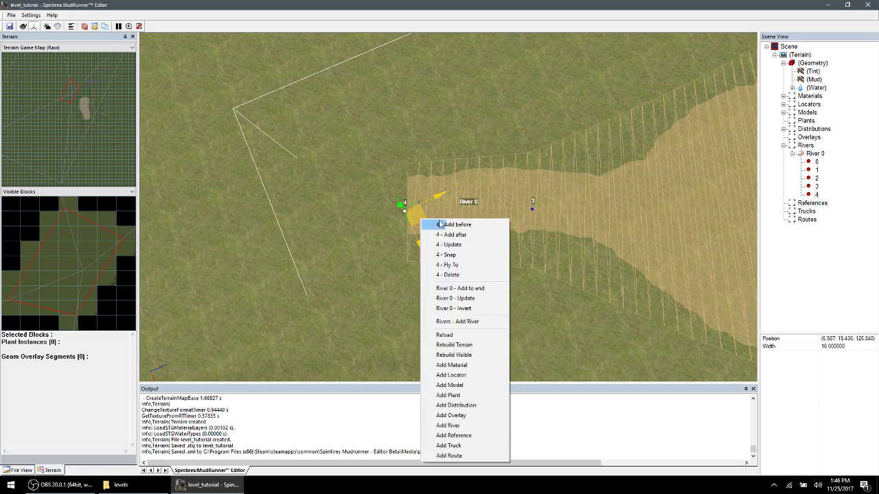
left_click(440, 234)
left_click_drag(357, 225, 273, 237)
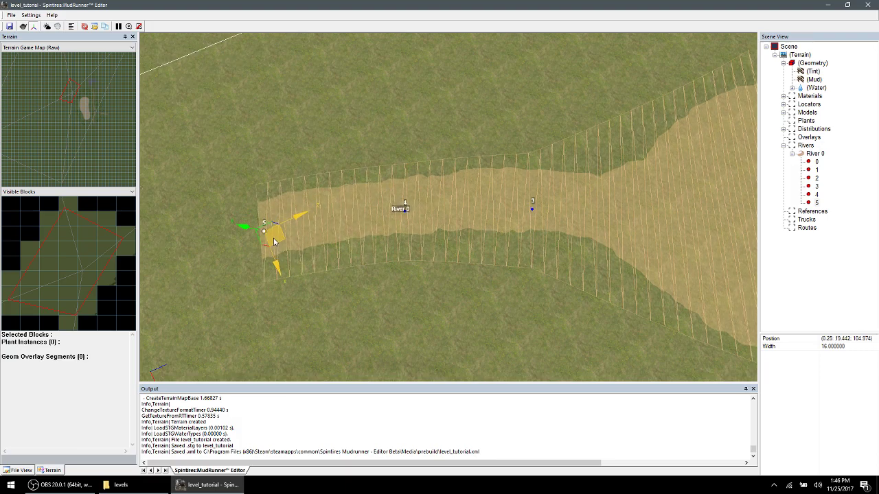
scroll(274, 237, "down", 4)
scroll(293, 246, "up", 3)
middle_click_drag(574, 231, 583, 211)
scroll(587, 181, "up", 2)
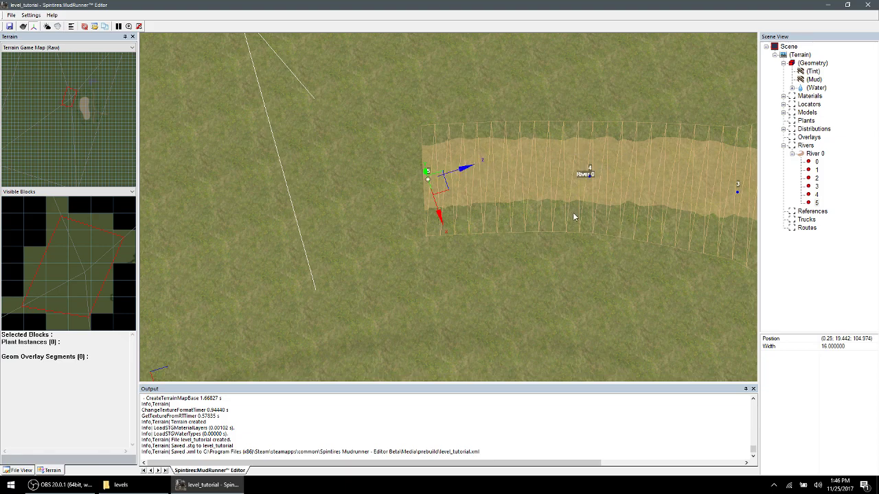
mouse_move(443, 191)
left_mouse_down()
mouse_move(460, 207)
mouse_move(512, 213)
mouse_move(594, 269)
mouse_move(568, 248)
mouse_move(594, 259)
mouse_move(512, 243)
mouse_move(453, 219)
mouse_move(428, 203)
mouse_move(432, 190)
left_mouse_up()
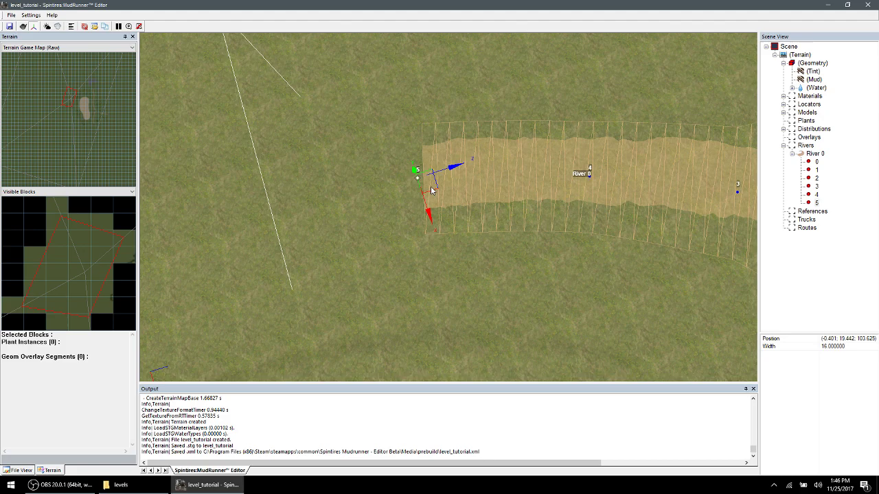
- Add a river point after point 5 and place it at about X -2.2, Z 77
right_click(431, 191)
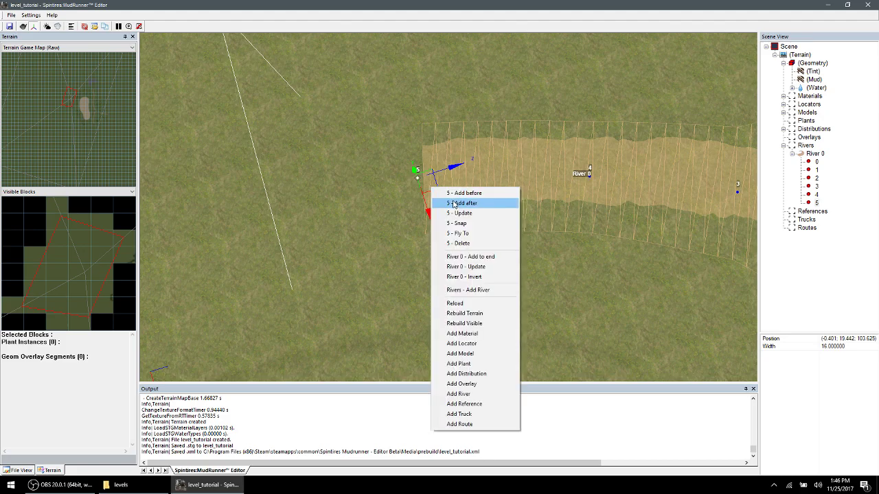
left_click(453, 203)
left_click_drag(347, 199, 240, 238)
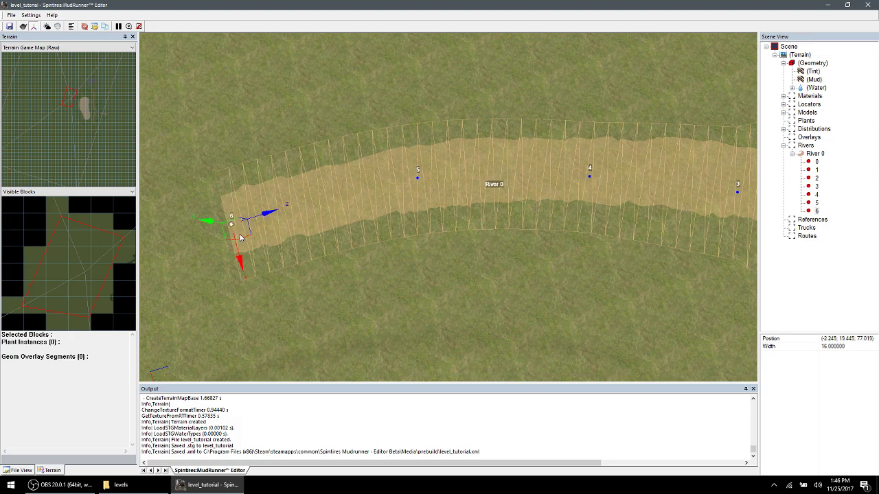
- Add a river point after point 6 and position it at about X -5.1, Z 17.8
scroll(249, 255, "down", 3)
scroll(549, 165, "up", 5)
right_click(556, 175)
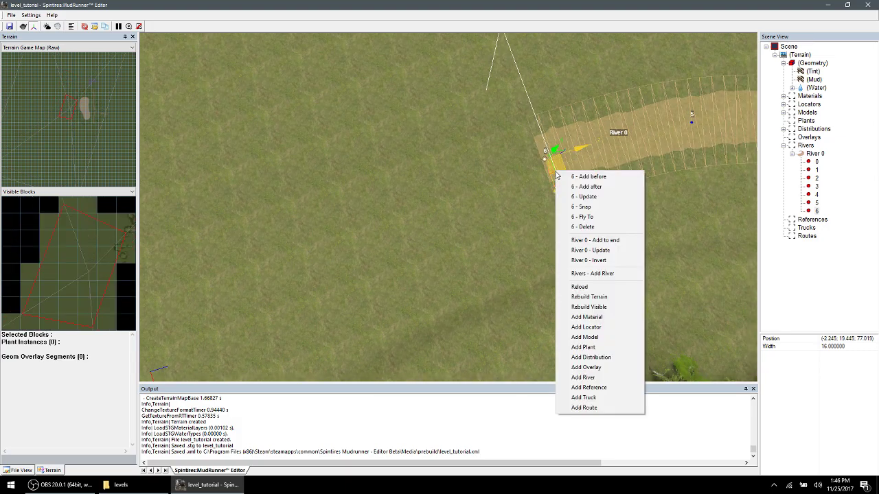
left_click(574, 187)
left_click_drag(458, 192, 362, 214)
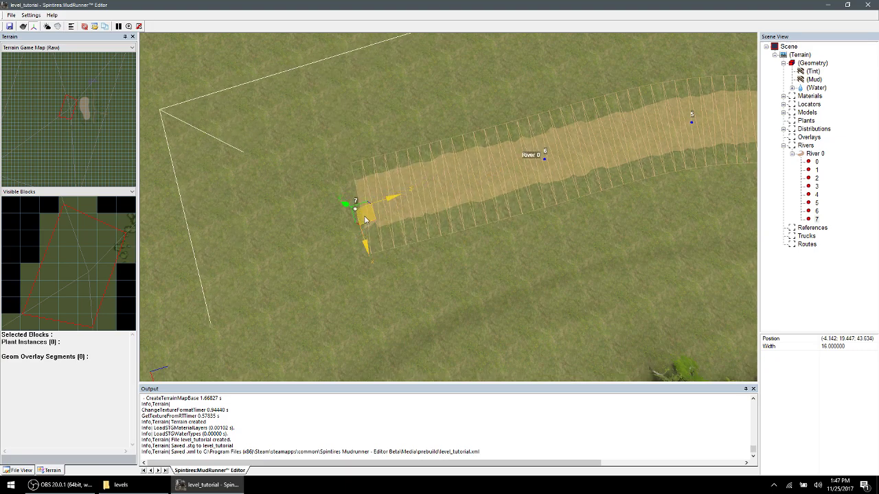
left_click_drag(365, 220, 213, 258)
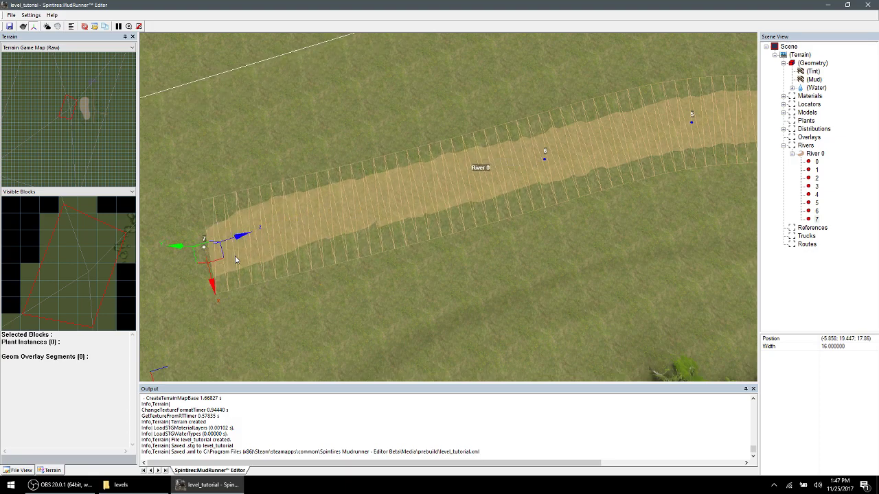
middle_click_drag(233, 260, 323, 221)
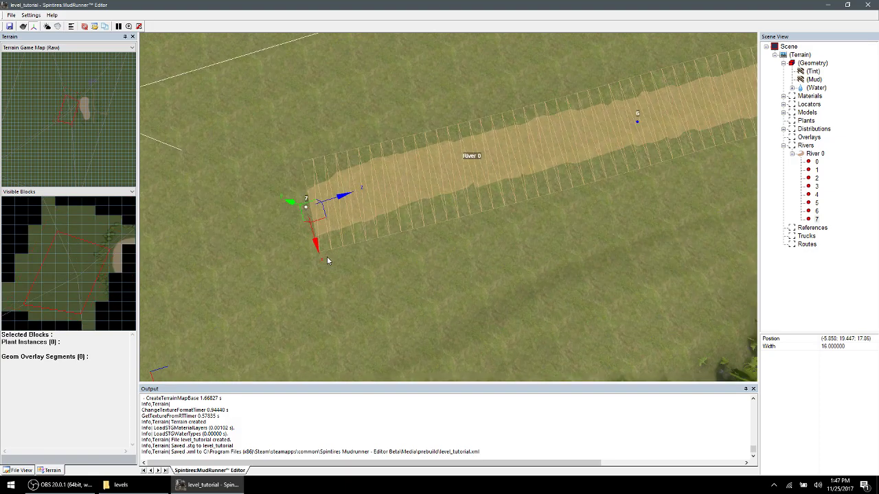
left_click_drag(318, 219, 319, 221)
- Add a river point after point 7 and bend the river by placing it at about X 0.1, Z 0.9
right_click(320, 221)
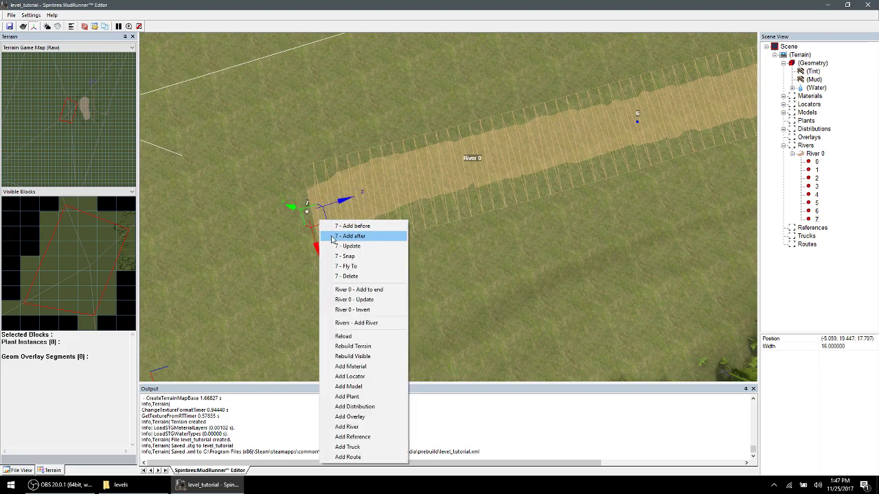
left_click(350, 237)
scroll(370, 269, "down", 3)
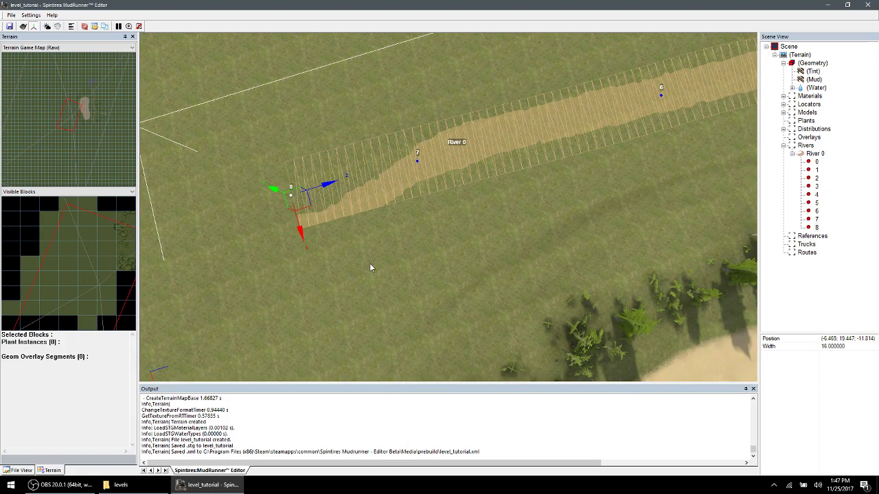
left_click_drag(303, 206, 366, 215)
right_click_drag(404, 220, 404, 177)
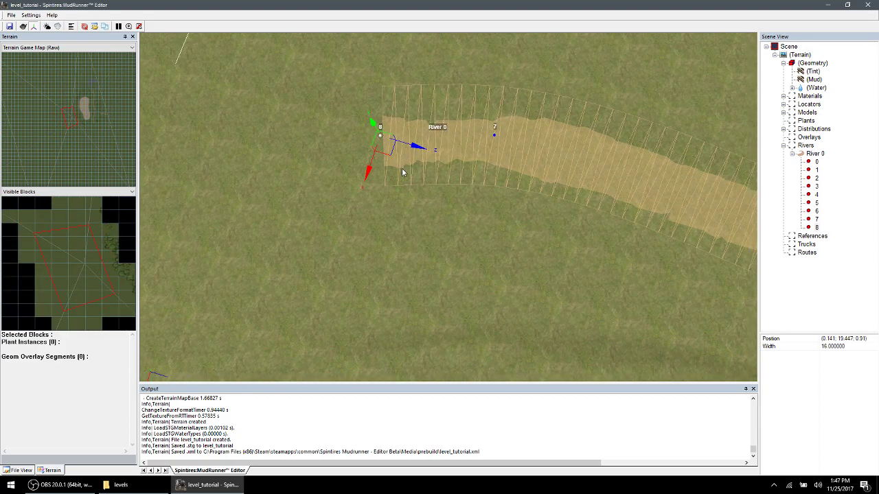
- Add a river point after point 8 and place it at about X 5, Z -12.3
right_click(386, 150)
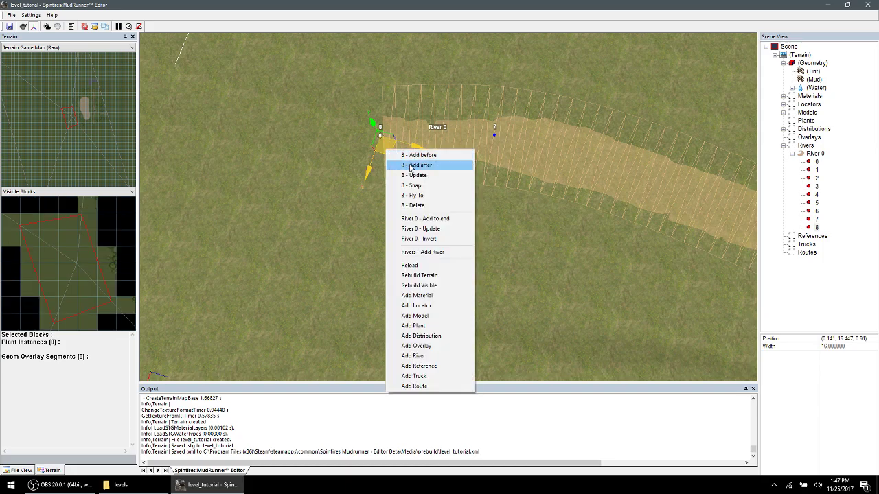
left_click(411, 168)
left_click_drag(340, 156, 291, 146)
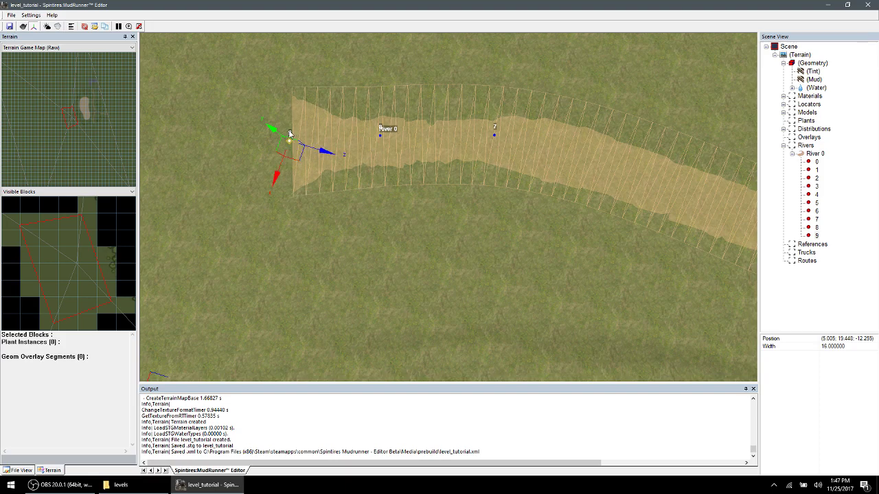
right_click_drag(278, 157, 440, 189)
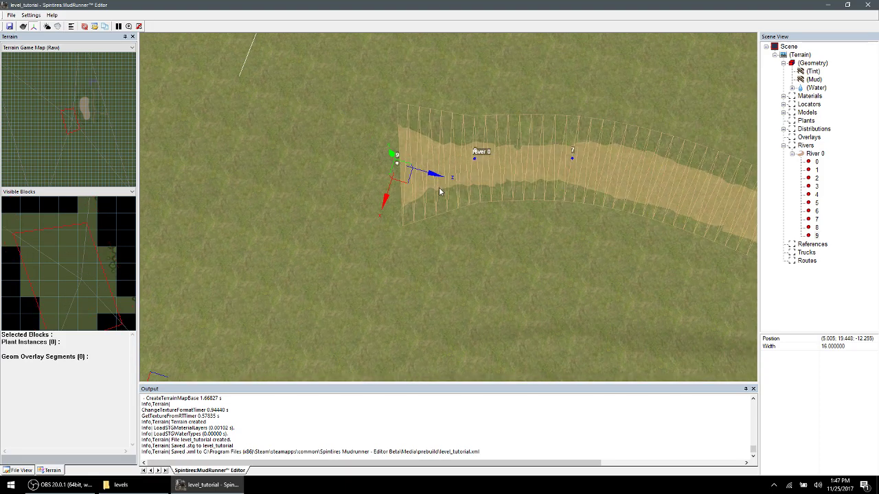
- Add a river point after point 9, widen it to about 38, and place it at about X 13.5, Z -26.5
right_click(405, 180)
left_click(434, 192)
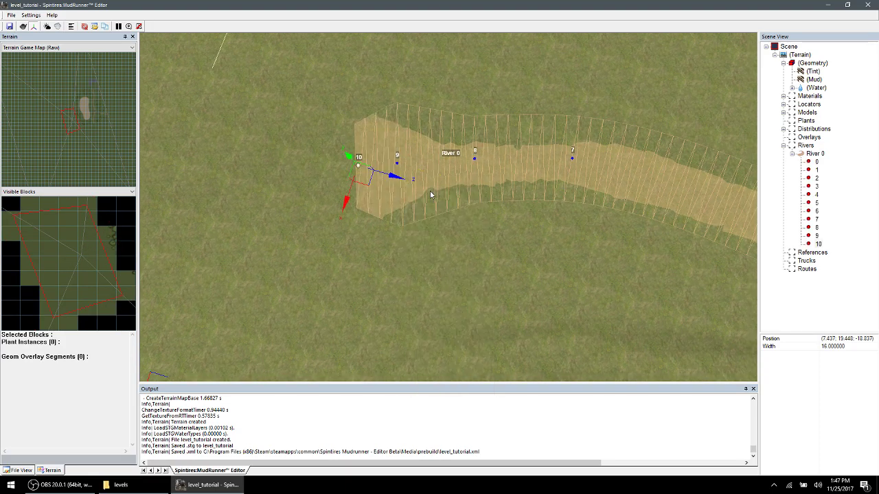
left_click_drag(361, 184, 306, 185)
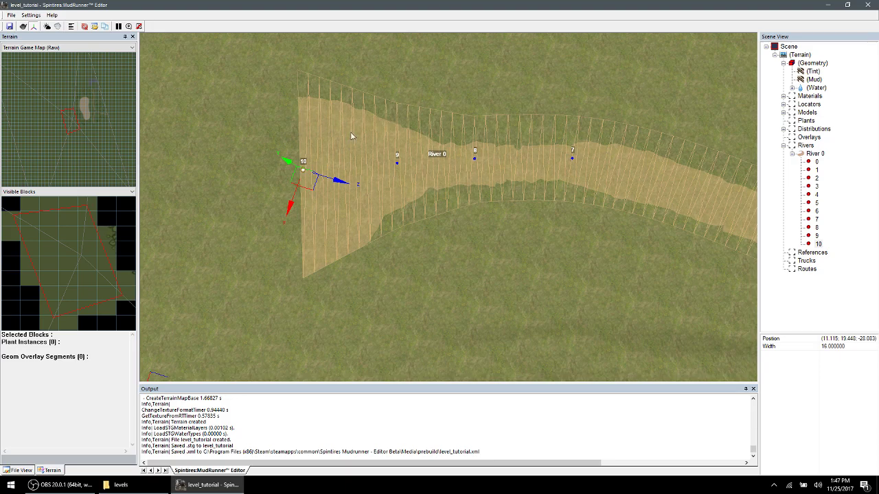
left_click(397, 164)
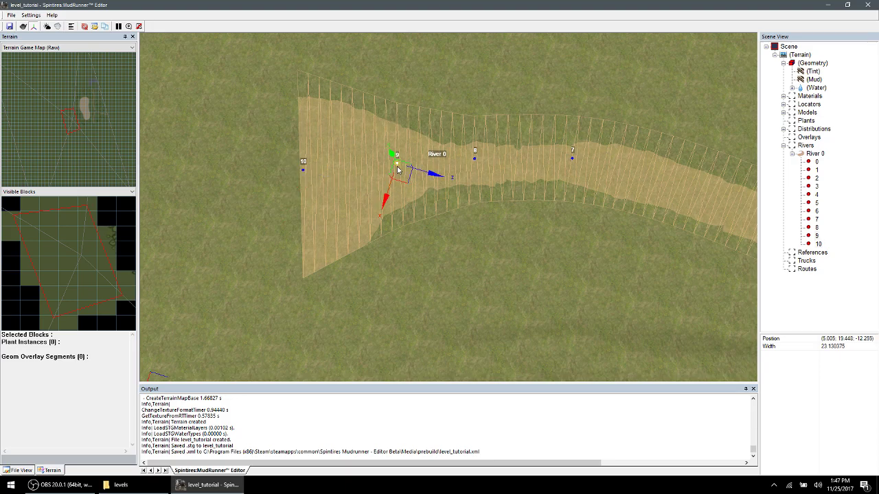
left_click(304, 172)
left_click_drag(307, 184, 312, 200)
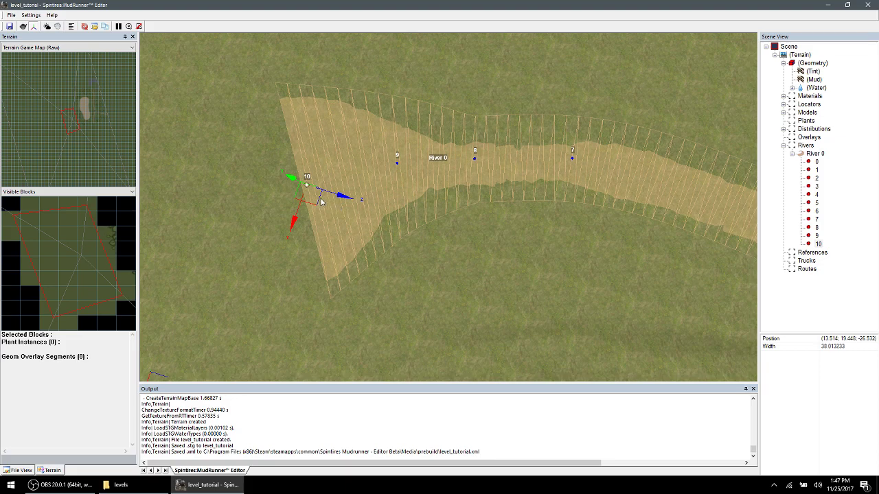
- Add a river point after point 10, widen it to about 47.8, and place it at about X 24.1, Z -41.9
right_click(319, 199)
left_click(330, 210)
left_click_drag(261, 213, 208, 221)
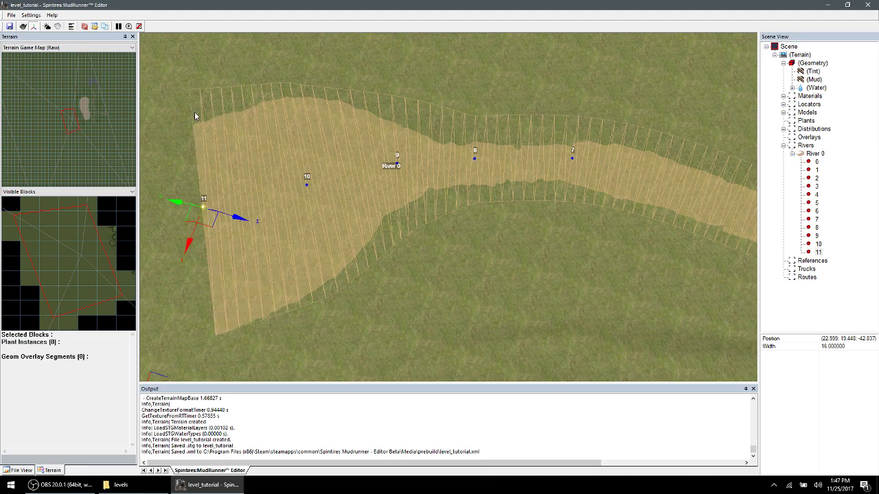
left_click_drag(208, 218, 211, 228)
scroll(260, 256, "down", 2)
scroll(259, 256, "down", 2)
scroll(371, 276, "up", 3)
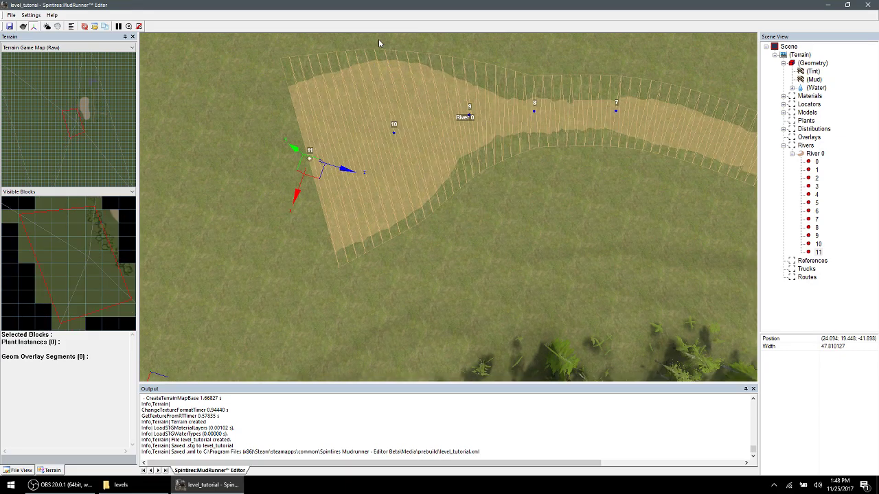
- Add a river point after point 11, widen it to about 40.6, and place it at about X 49.6, Z -71.6
scroll(238, 201, "up", 2)
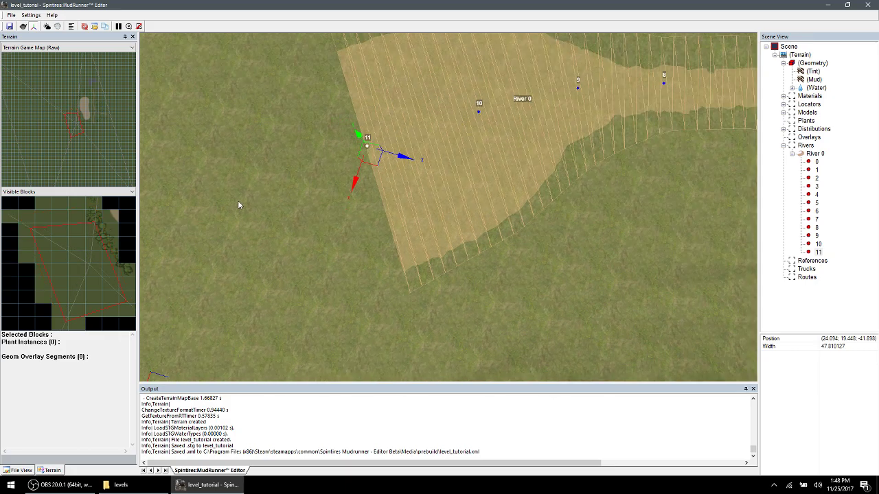
right_click(373, 163)
left_click(391, 176)
scroll(377, 189, "down", 2)
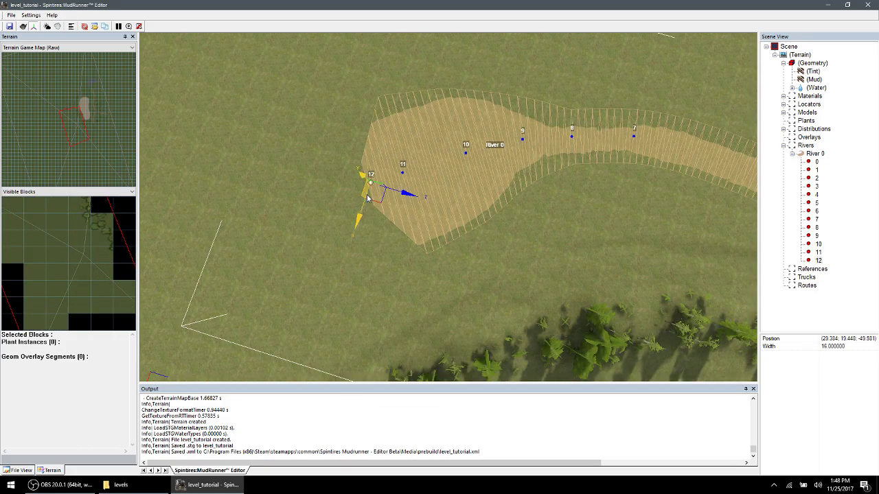
left_click_drag(367, 202, 313, 229)
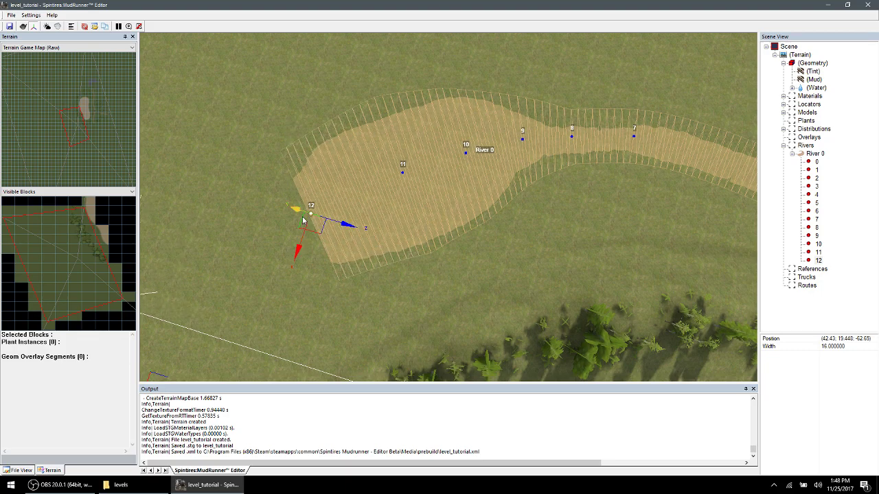
scroll(324, 226, "up", 2)
left_click_drag(336, 218, 282, 239)
- Deselect the river and inspect its water surface along the channel and in both end pools
scroll(522, 224, "down", 5)
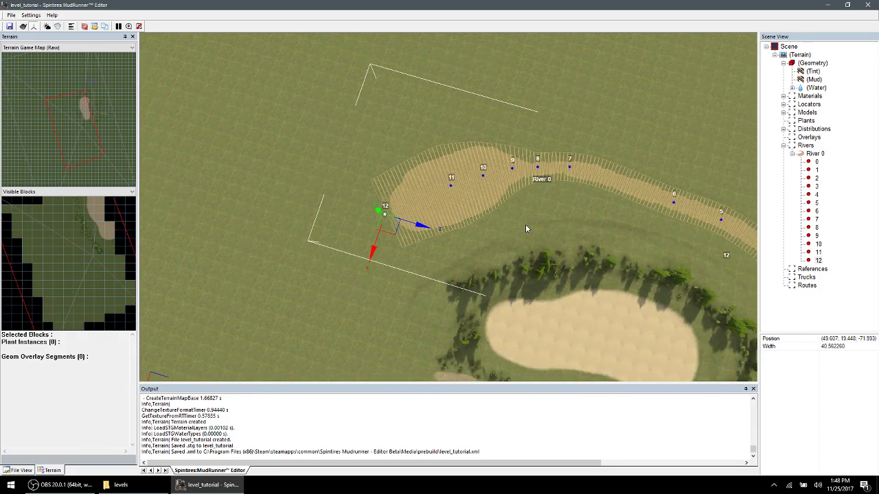
scroll(535, 225, "up", 3)
middle_click_drag(569, 241, 576, 246, "alt")
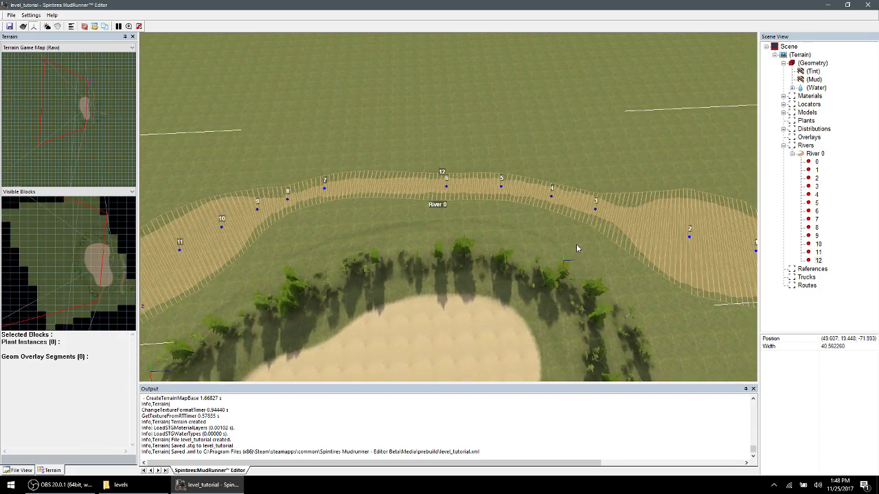
scroll(471, 251, "down", 1)
scroll(470, 254, "down", 1)
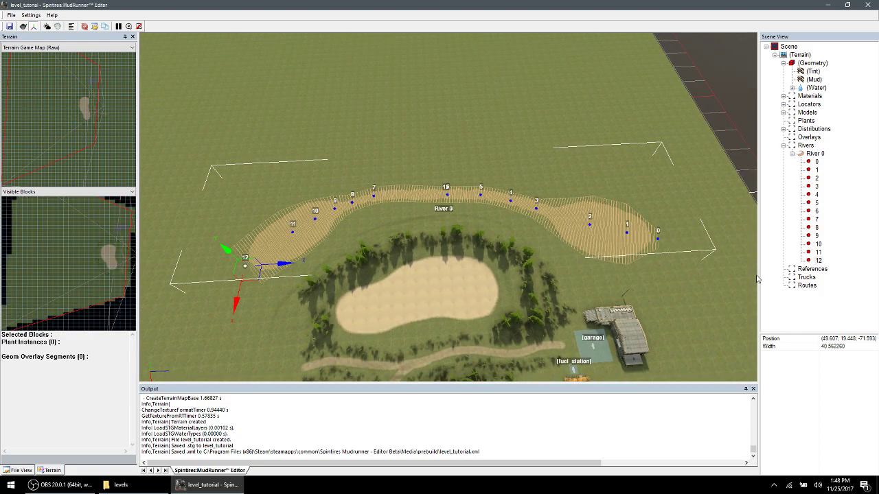
scroll(430, 231, "up", 2)
left_click(444, 125)
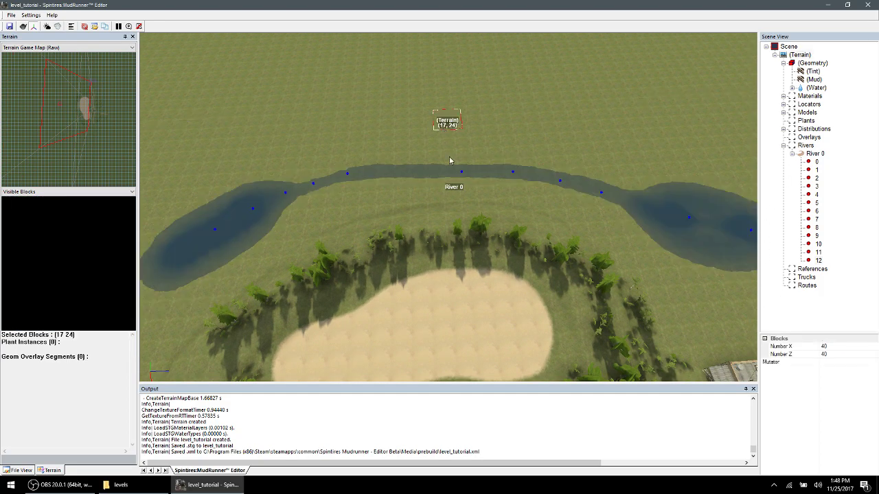
scroll(533, 230, "down", 2)
scroll(366, 183, "up", 3)
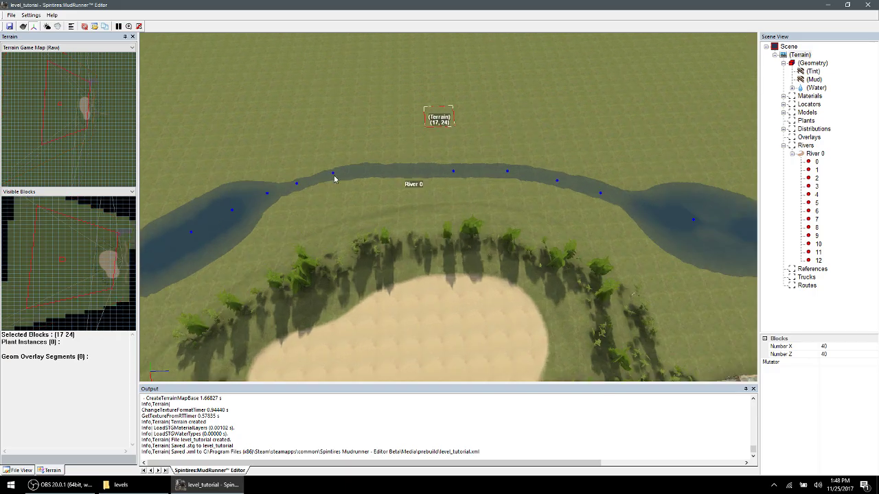
scroll(451, 190, "down", 3)
scroll(463, 176, "up", 3)
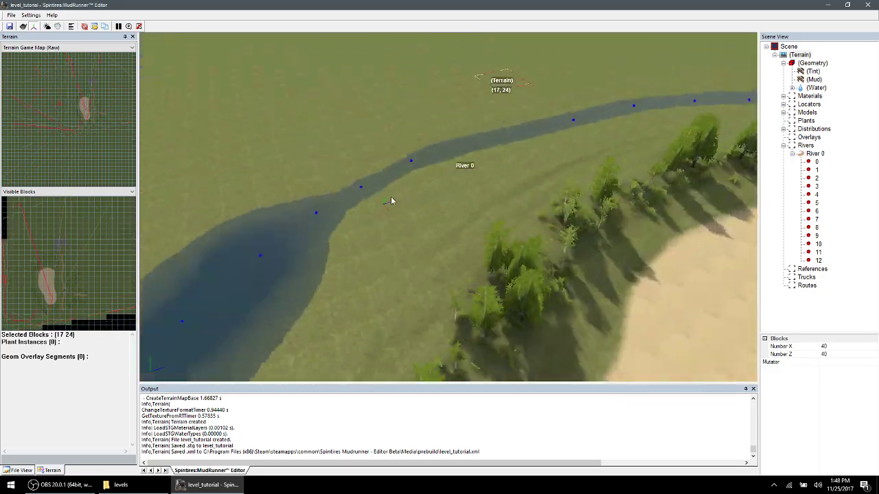
scroll(443, 199, "down", 1)
scroll(443, 200, "down", 3)
scroll(495, 199, "up", 5)
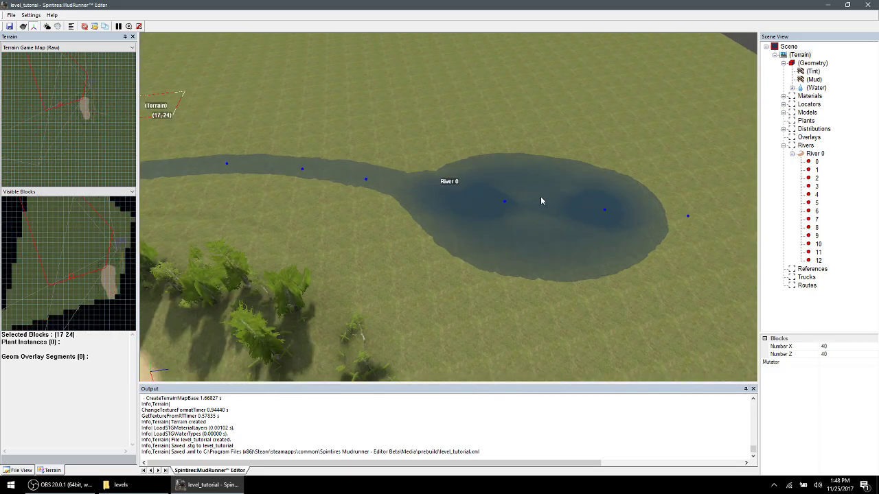
scroll(314, 226, "down", 4)
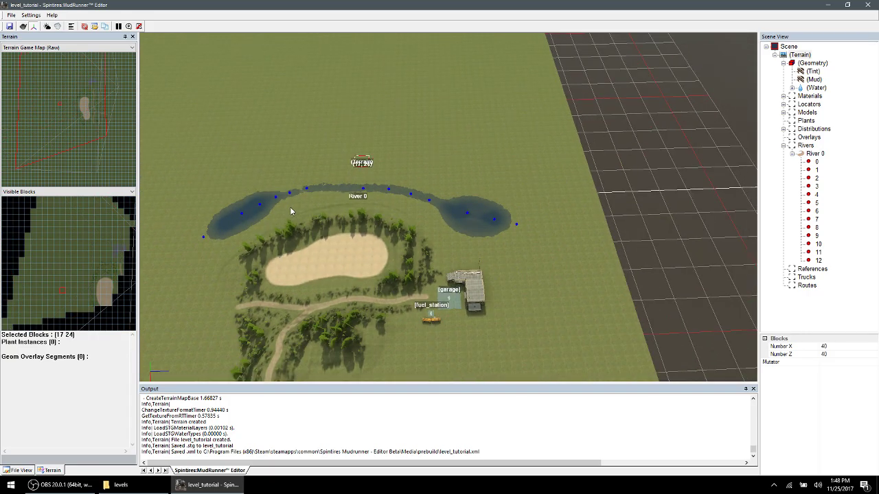
scroll(291, 209, "up", 4)
scroll(698, 223, "down", 4)
scroll(574, 200, "up", 4)
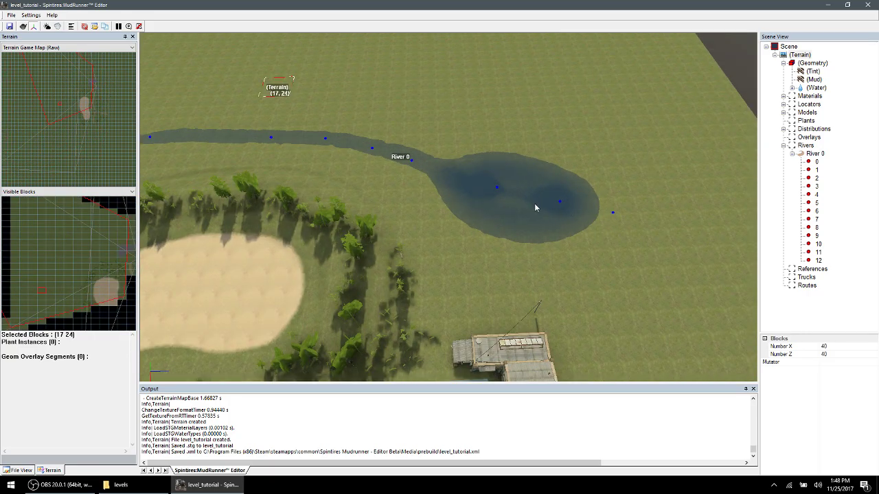
scroll(552, 206, "down", 2)
scroll(463, 186, "up", 2)
scroll(463, 194, "down", 4)
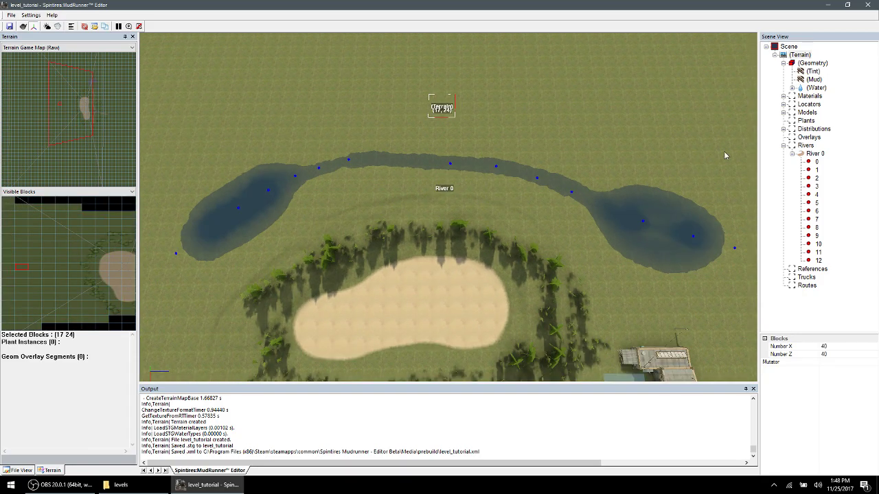
- Set River 0's Clean Type to green and deselect the river
left_click(816, 154)
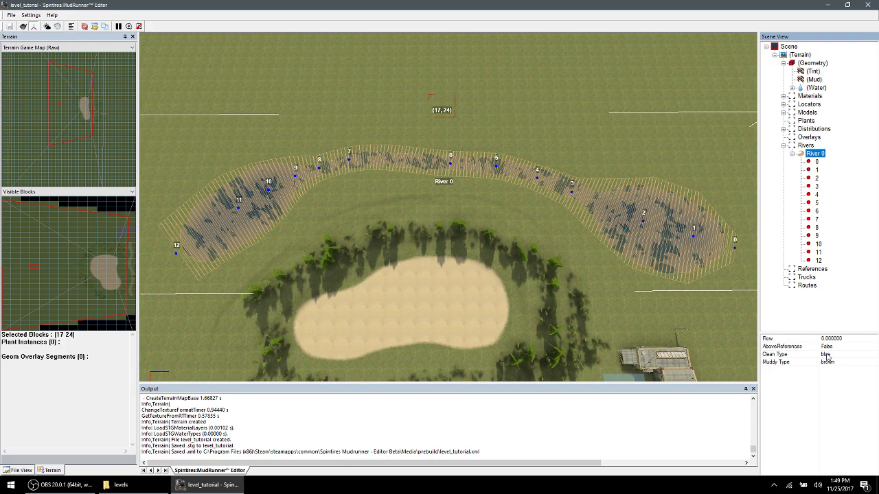
left_click(828, 355)
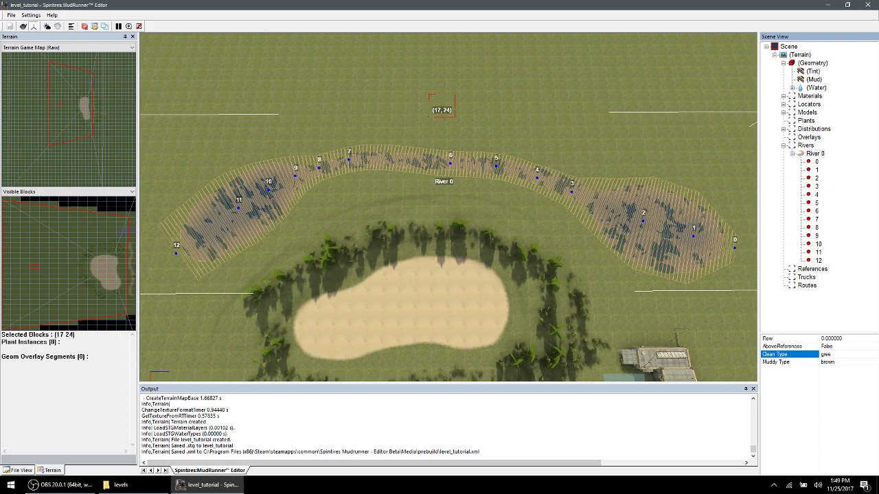
left_click(520, 106)
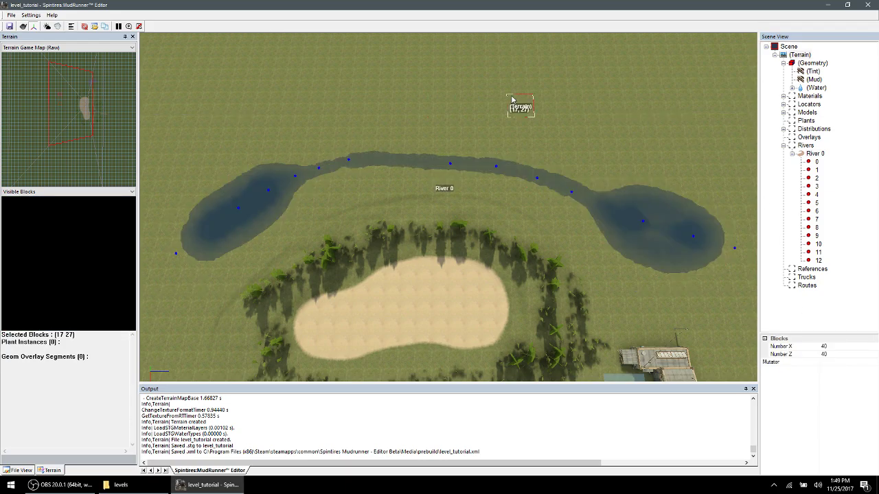
- Rebuild the terrain and save the level
right_click(479, 199)
left_click(512, 216)
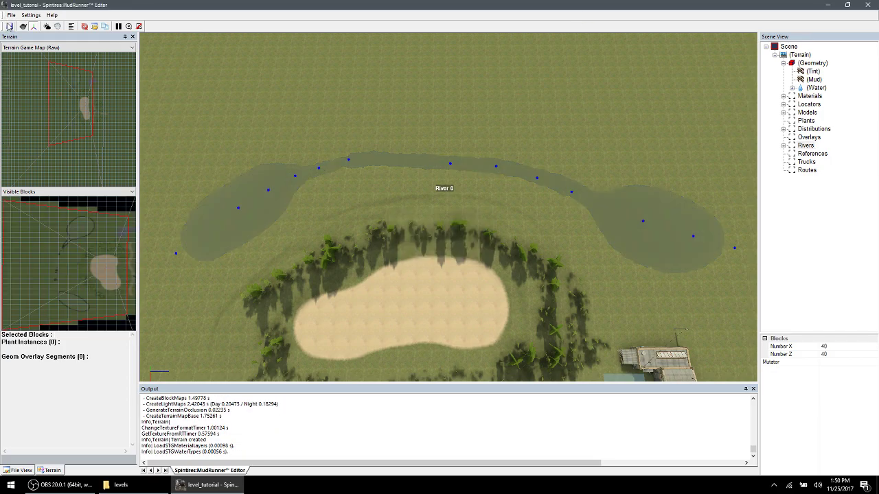
left_click(9, 26)
- Select the terrain's water for painting and set the brush to Speed mode, size 3.0 and value 0.71
scroll(480, 180, "up", 2)
middle_click_drag(480, 180, 543, 241)
scroll(543, 241, "down", 3)
scroll(563, 244, "up", 3)
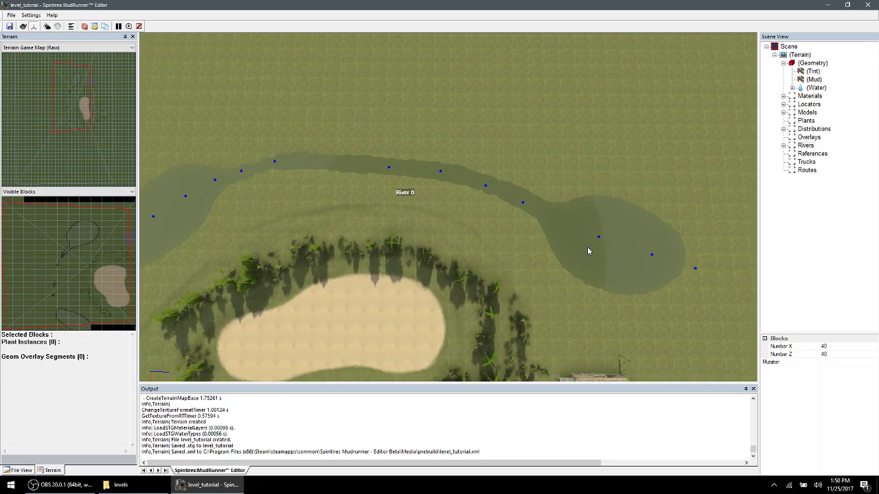
left_click(813, 89)
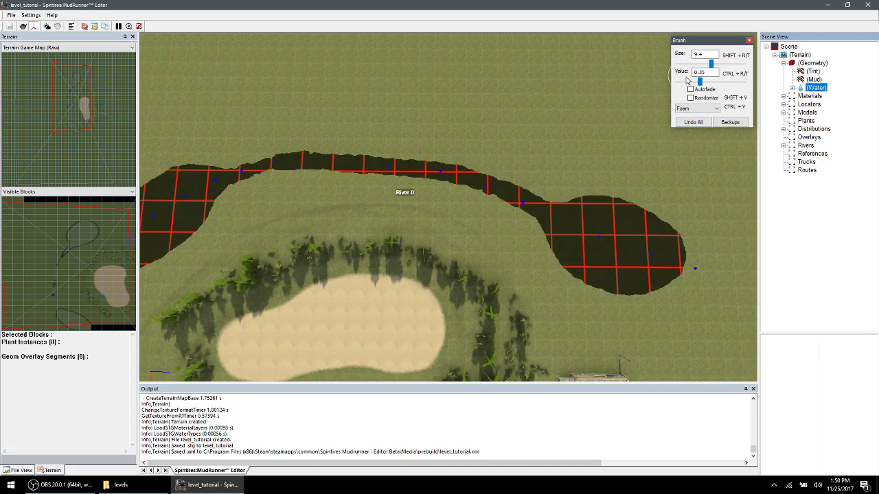
scroll(680, 108, "down", 1)
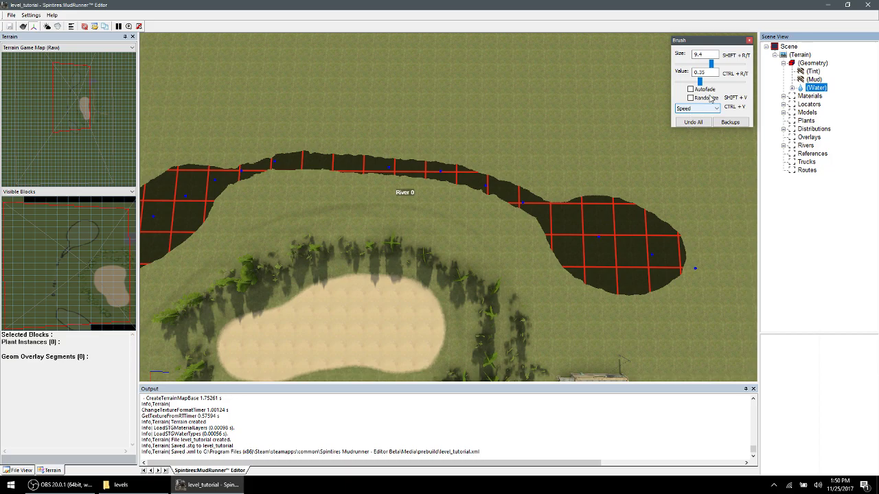
left_click_drag(700, 81, 719, 81)
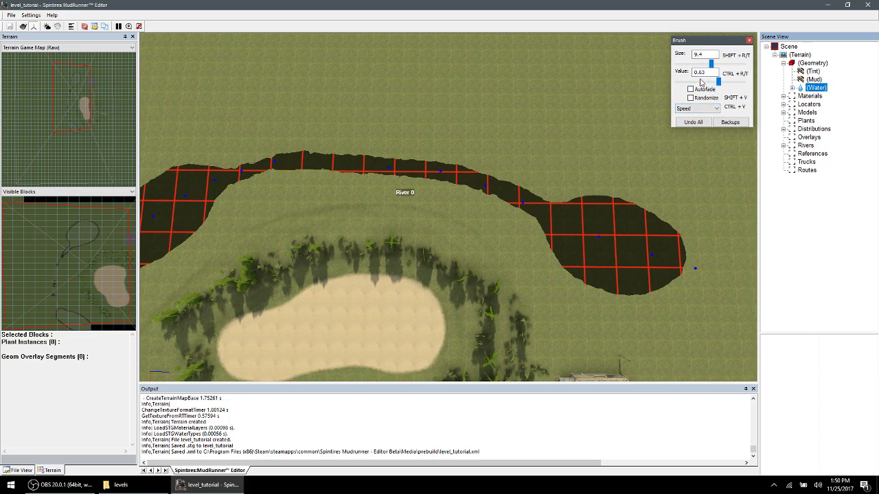
key("ctrl+t")
key("ctrl+t")
key("shift+r")
key("shift+r")
key("shift+r")
key("shift+r")
key("shift+r")
key("shift+r")
key("shift+t")
scroll(529, 196, "up", 2)
left_click_drag(696, 63, 699, 63)
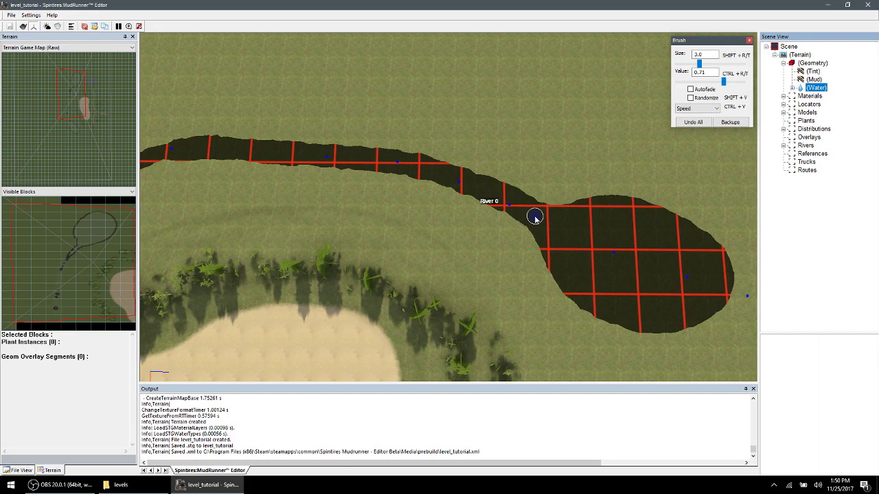
- Paint water speed along the river's narrow channel and into the pools at its ends
mouse_move(535, 217)
right_mouse_down()
mouse_move(373, 261)
mouse_move(345, 196)
right_mouse_up()
scroll(383, 199, "down", 3)
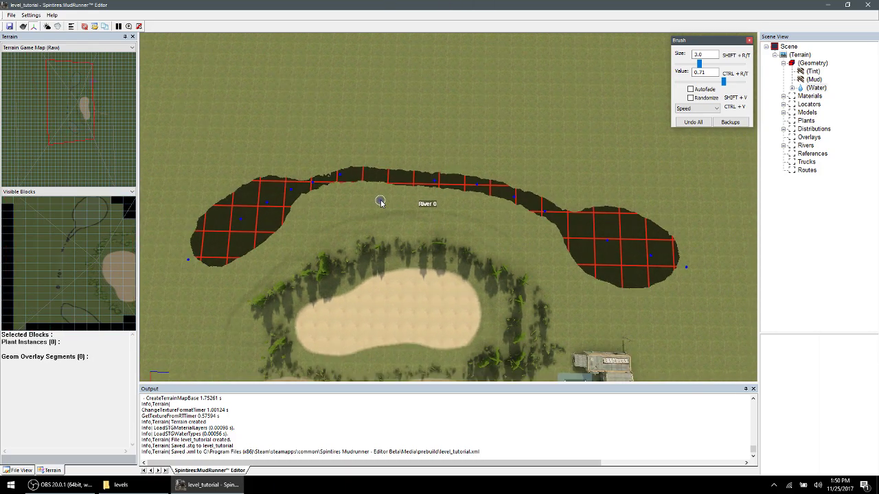
scroll(412, 199, "up", 3)
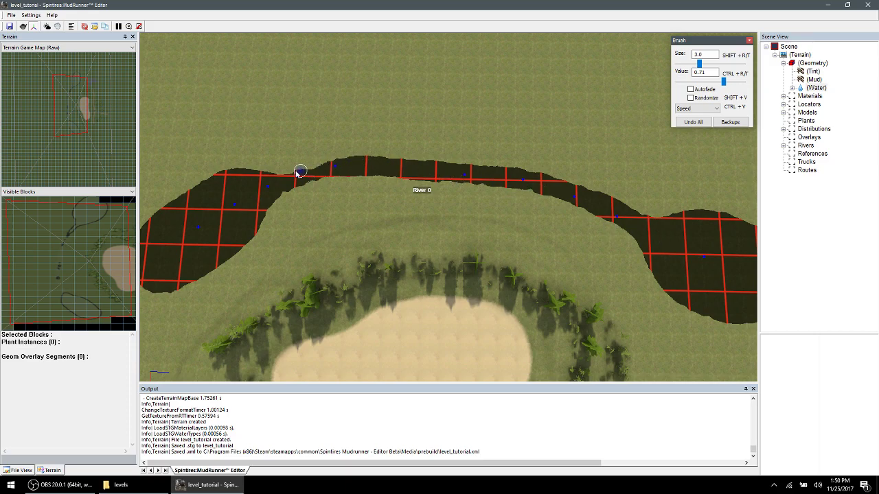
scroll(589, 213, "up", 2)
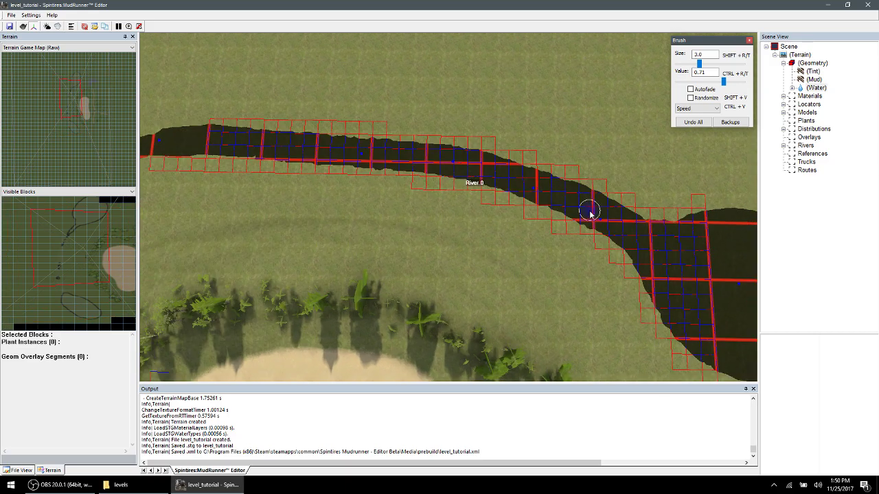
scroll(601, 221, "down", 1)
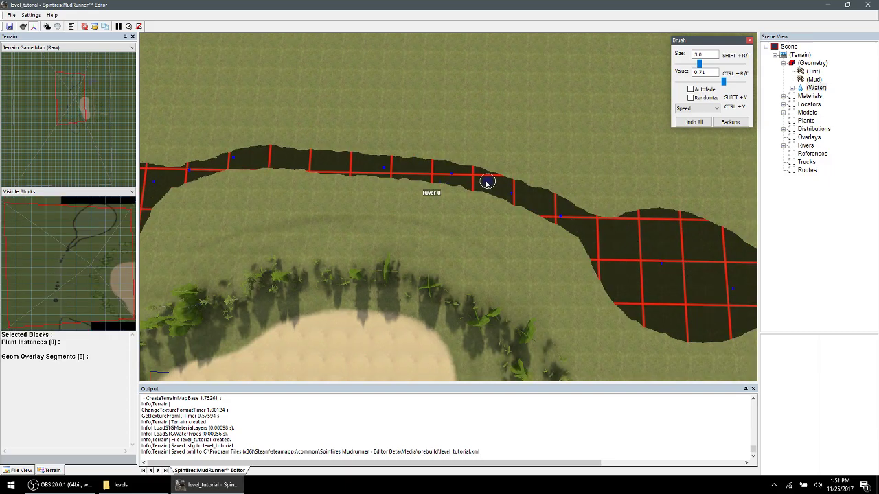
scroll(241, 164, "down", 1)
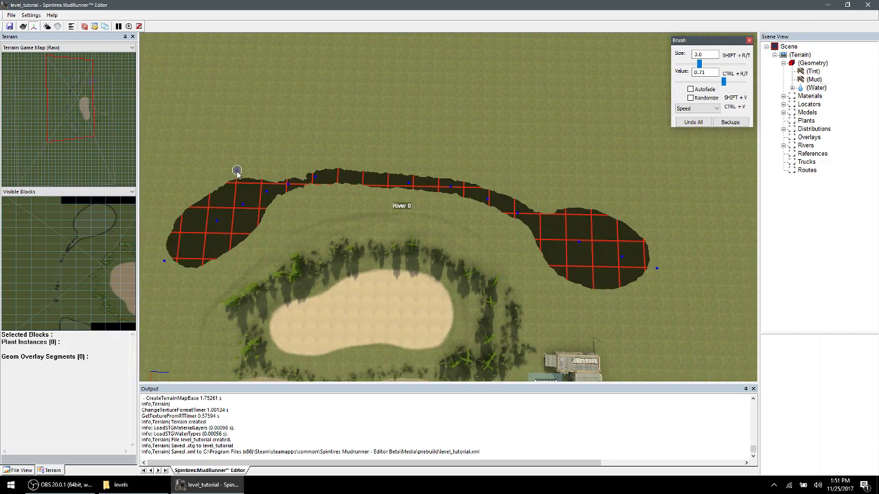
scroll(237, 168, "up", 1)
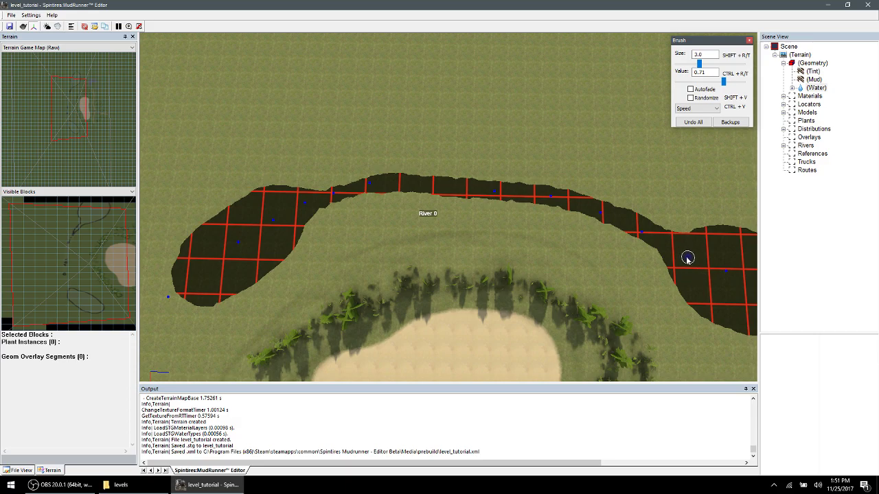
scroll(689, 264, "down", 2)
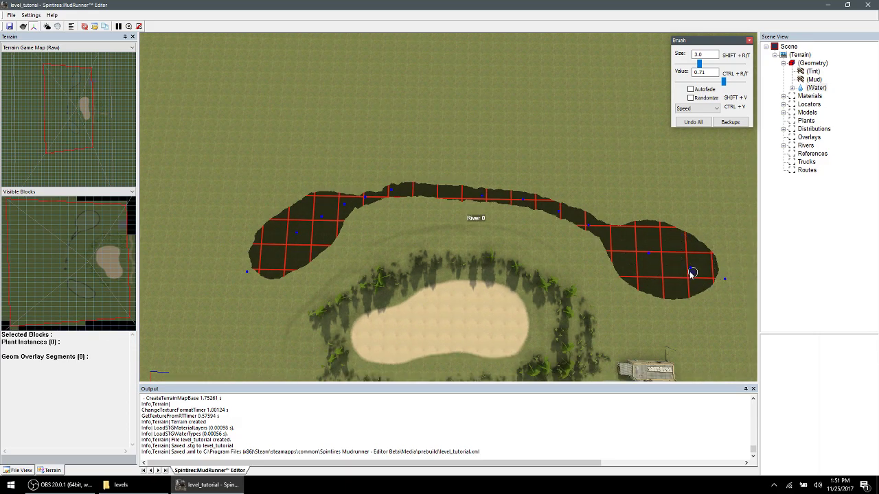
- Paint water speed at value 0.71 along the channel with brush size 1.9, fanning size 1.2 strokes into both pool mouths
scroll(689, 271, "up", 2)
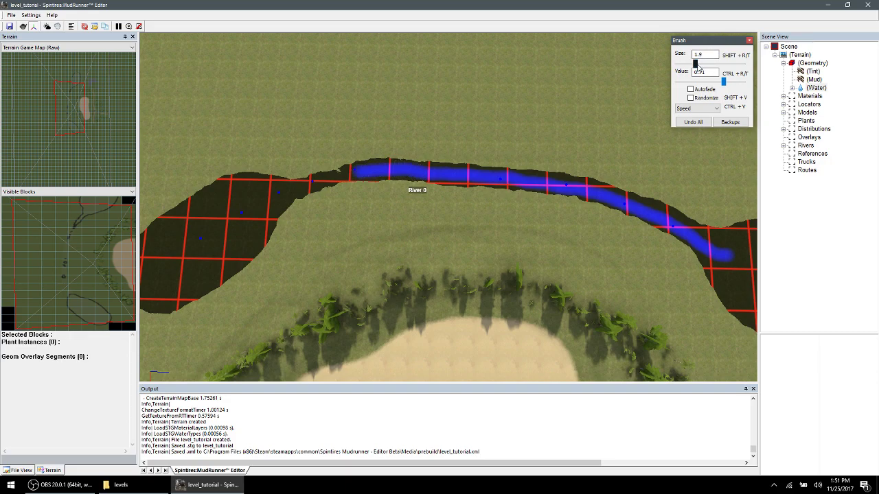
scroll(213, 168, "up", 2)
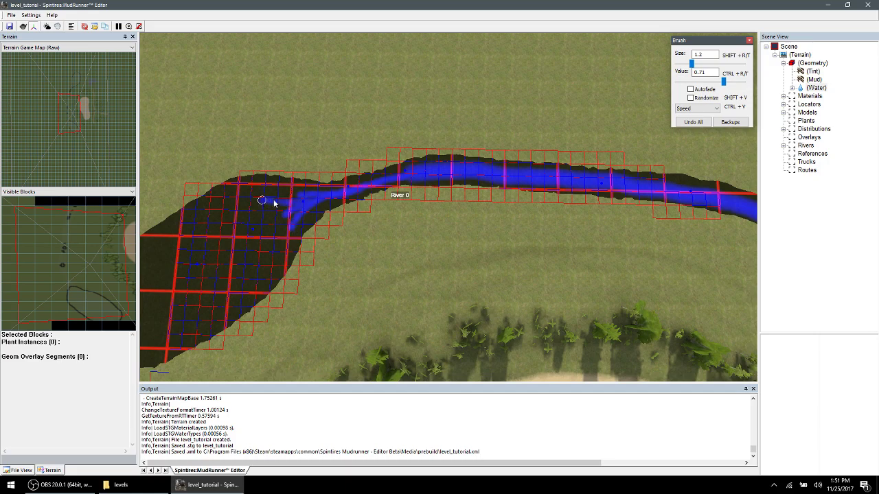
scroll(315, 209, "down", 3)
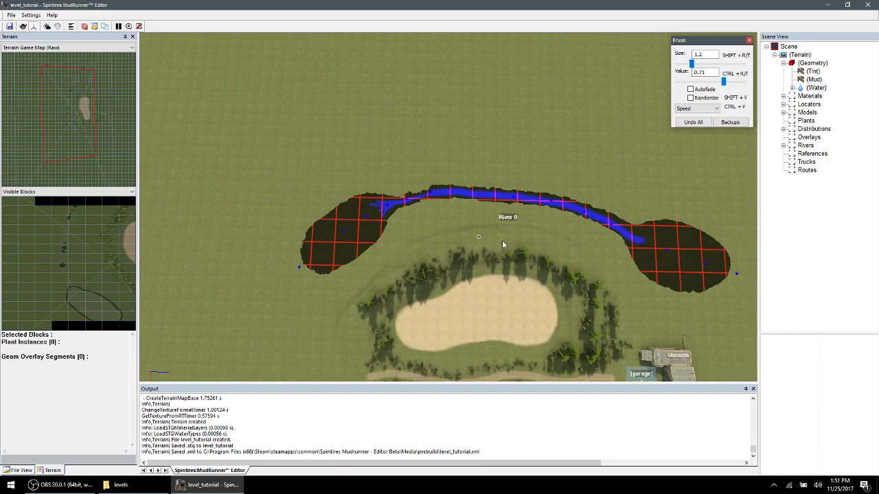
scroll(624, 243, "up", 3)
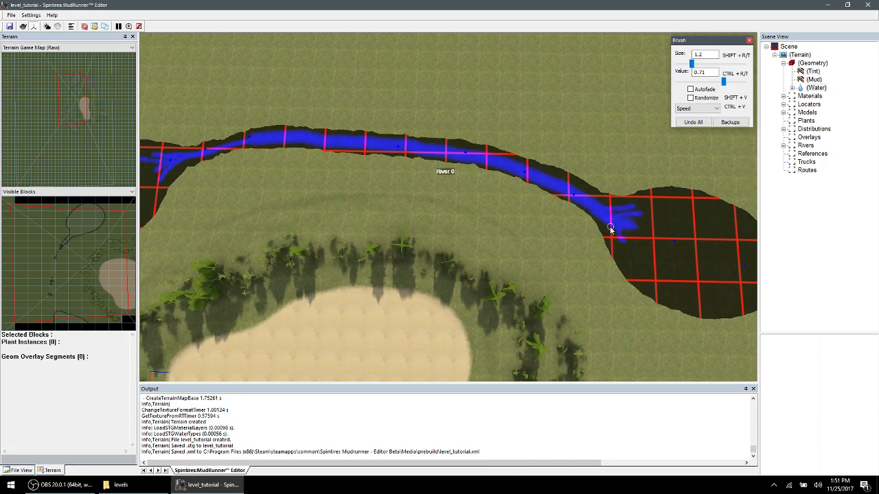
scroll(616, 239, "down", 3)
scroll(409, 205, "up", 3)
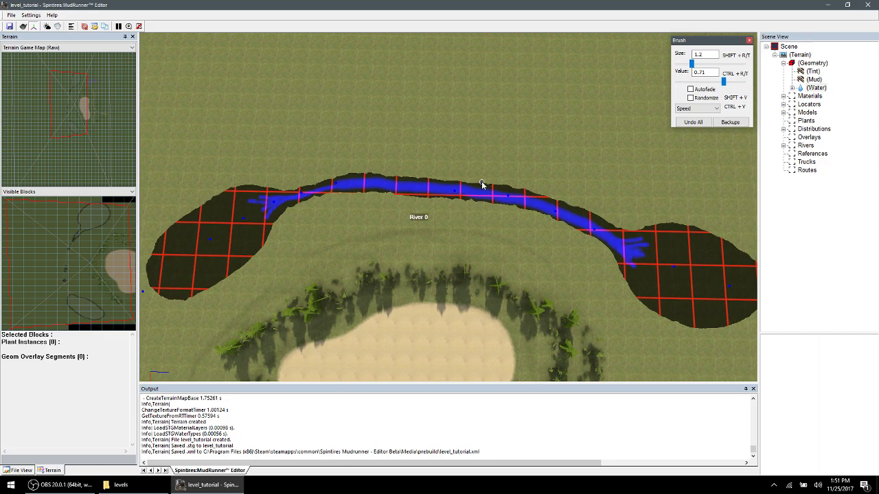
- Set the Speed brush to size 17.1 and value 0.59, and paint over the whole channel and both pool mouths
scroll(529, 197, "up", 2)
scroll(474, 189, "down", 3)
scroll(329, 196, "up", 3)
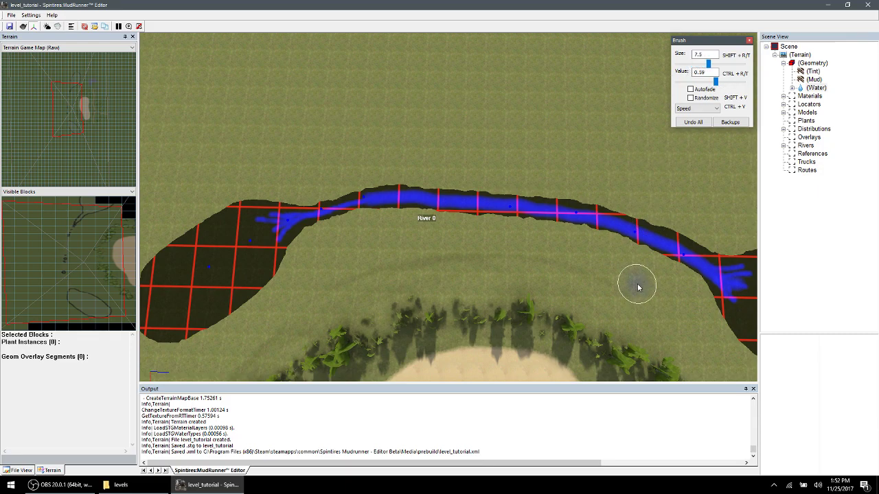
scroll(634, 284, "down", 3)
scroll(604, 261, "up", 3)
left_click_drag(708, 66, 712, 64)
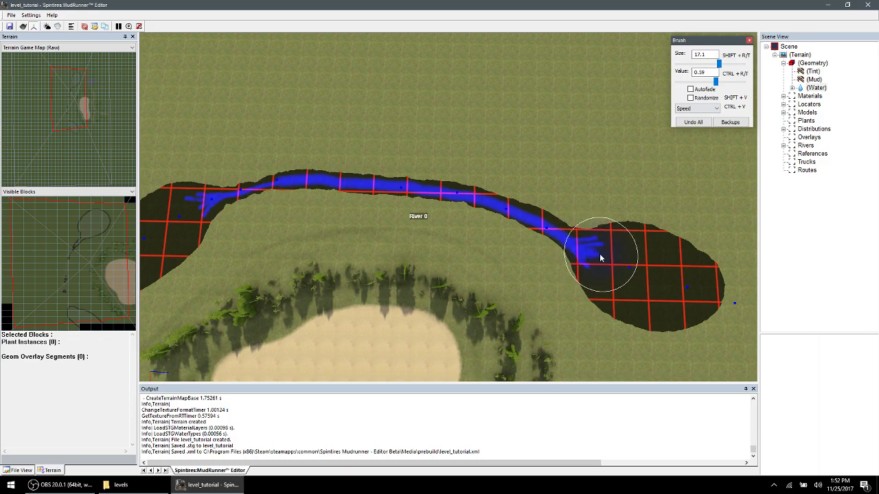
mouse_move(600, 259)
left_mouse_down()
mouse_move(514, 216)
mouse_move(347, 182)
mouse_move(230, 192)
mouse_move(194, 211)
mouse_move(209, 215)
left_mouse_up()
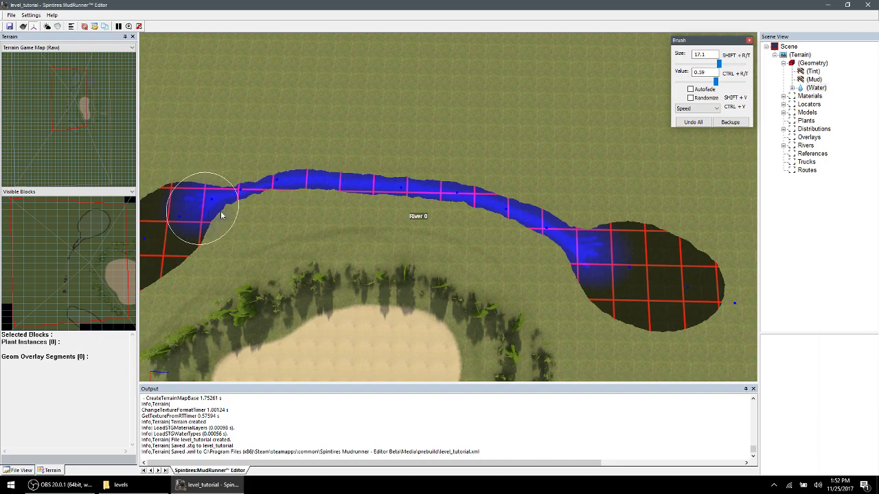
scroll(294, 158, "down", 3)
scroll(389, 250, "up", 3)
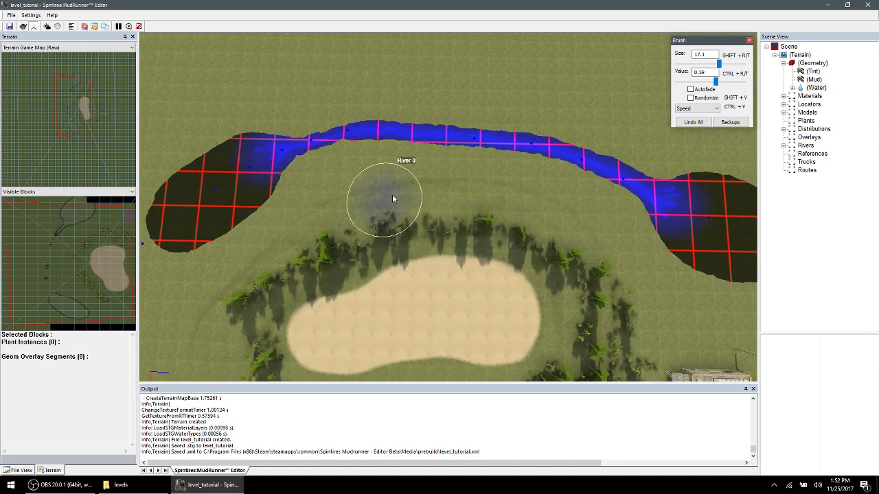
right_click(548, 103)
- Examine the flowing water up close where the channel enters the pool nearer the garage
scroll(529, 158, "up", 3)
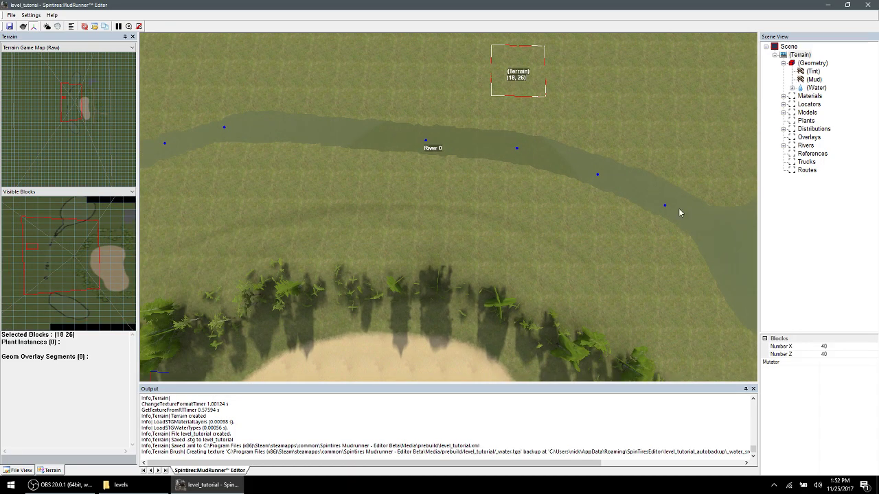
scroll(690, 234, "up", 3)
middle_click_drag(699, 256, 584, 159, "alt")
scroll(611, 162, "up", 2)
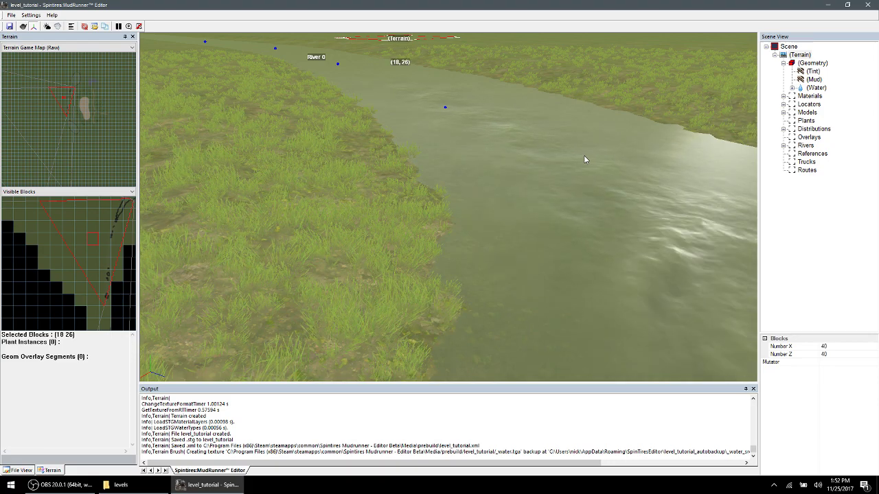
middle_click_drag(597, 157, 613, 254, "alt")
middle_click_drag(532, 219, 601, 221, "alt")
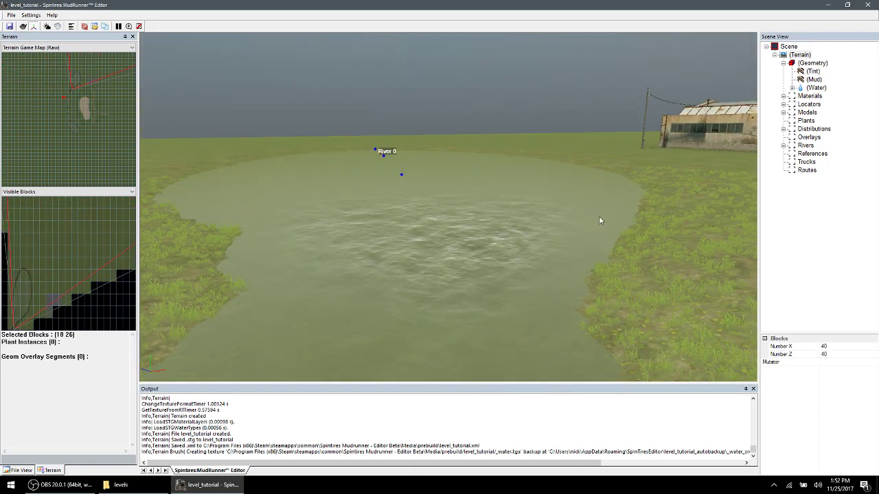
scroll(588, 227, "up", 2)
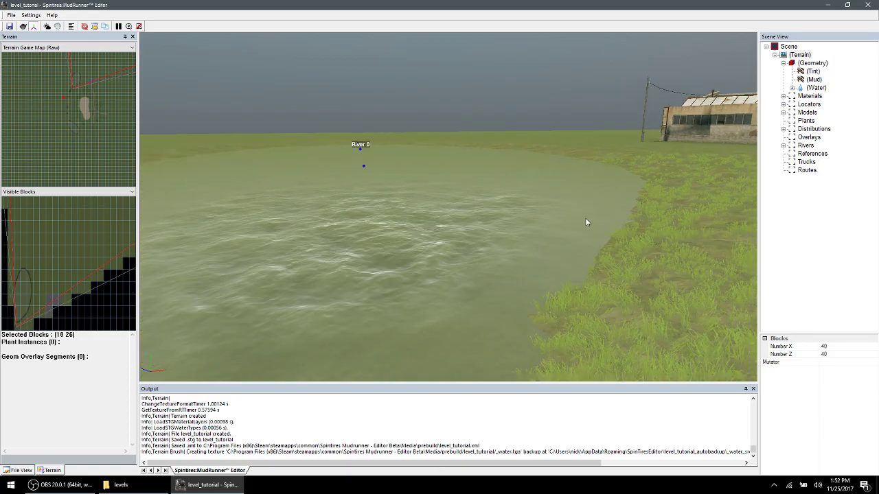
scroll(549, 245, "down", 2)
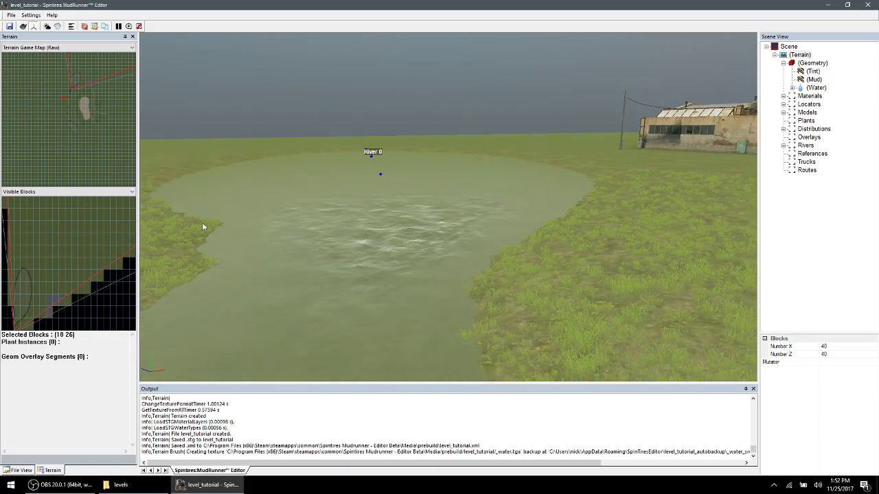
- Examine the water flow along the channel and at the mouth of the pool farther from the garage
scroll(405, 260, "down", 2)
middle_click_drag(414, 265, 573, 197, "alt")
scroll(555, 197, "down", 5)
scroll(572, 197, "down", 3)
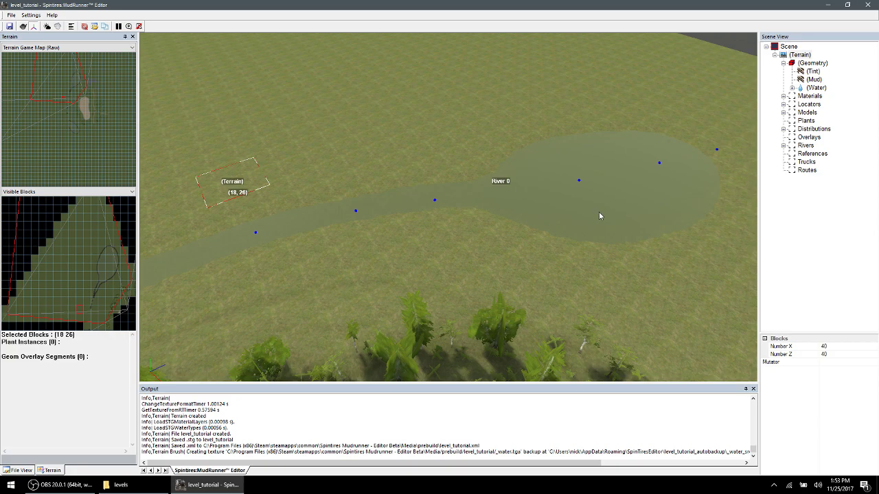
scroll(696, 174, "down", 3)
scroll(467, 211, "up", 2)
middle_click_drag(468, 211, 572, 229)
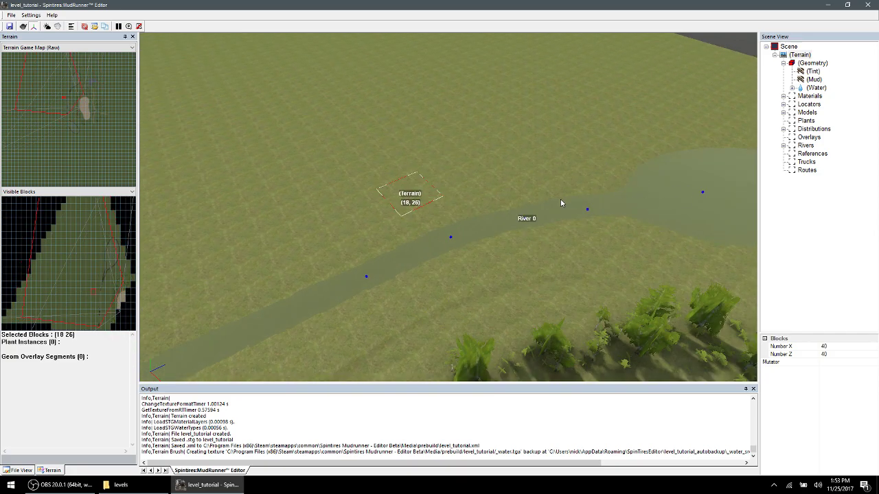
scroll(232, 291, "down", 3)
middle_click_drag(389, 285, 464, 254, "alt")
scroll(320, 267, "up", 3)
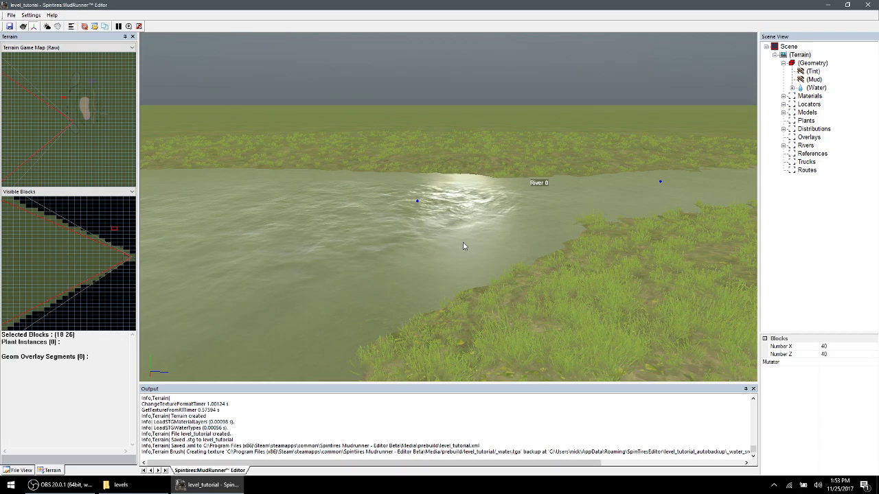
mouse_move(463, 246)
middle_mouse_down("alt")
mouse_move(536, 202)
mouse_move(536, 215)
mouse_move(531, 191)
mouse_move(451, 214)
middle_mouse_up("alt")
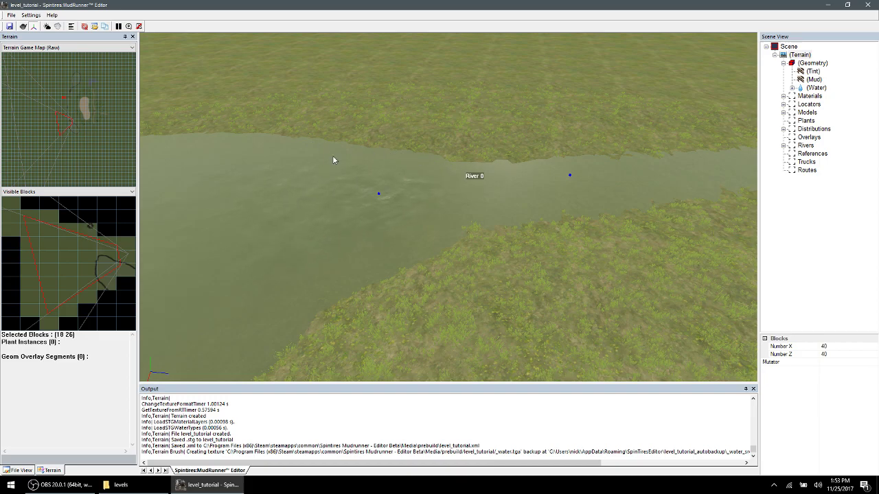
- Set the water brush to Foam mode with value 0.69 and paint foam along the channel between the two pools
scroll(445, 257, "down", 8)
middle_click_drag(653, 233, 633, 276)
scroll(649, 249, "down", 4)
scroll(640, 244, "up", 4)
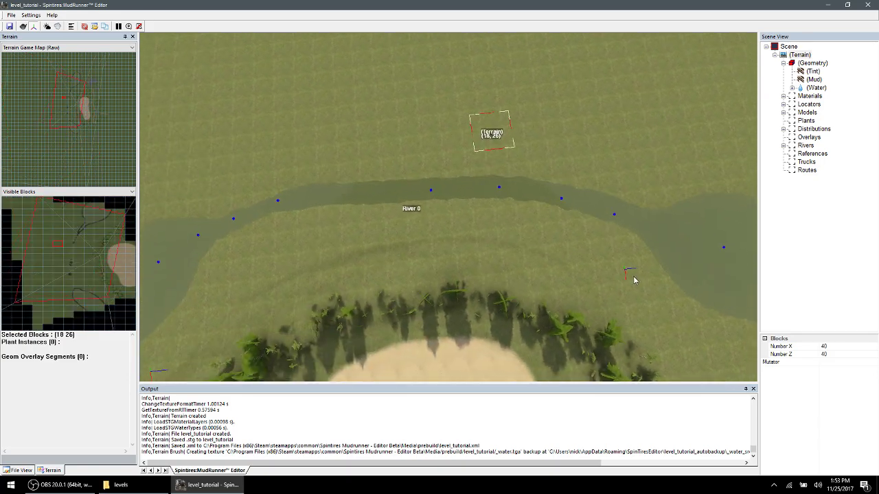
scroll(545, 271, "down", 3)
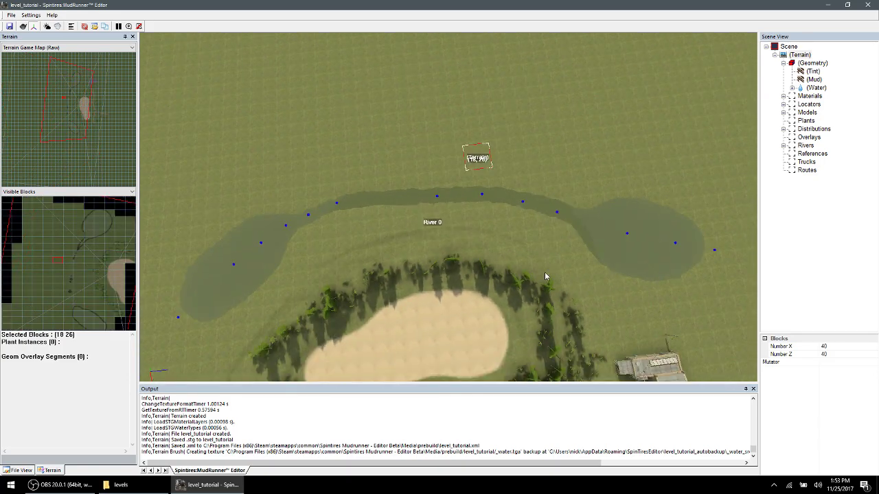
left_click(817, 89)
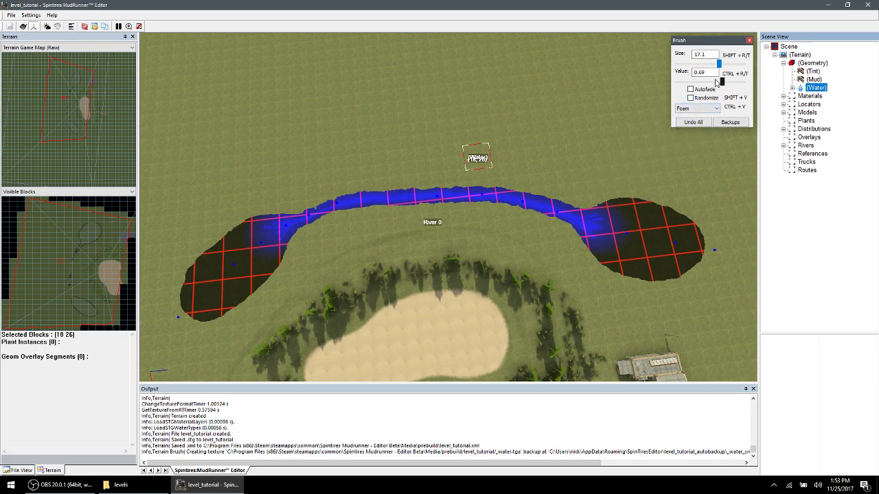
scroll(519, 225, "up", 1)
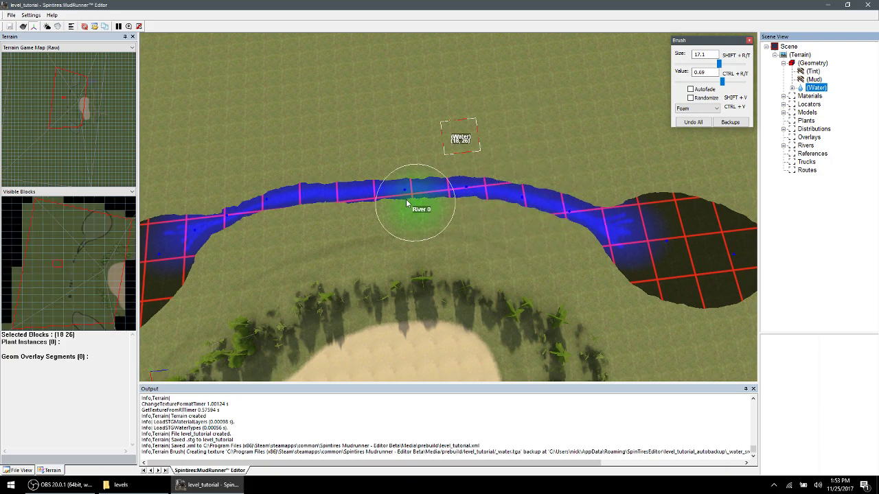
right_click_drag(236, 220, 290, 231)
mouse_move(681, 227)
left_mouse_down()
mouse_move(696, 220)
mouse_move(498, 176)
mouse_move(330, 177)
mouse_move(255, 194)
left_mouse_up()
left_click(421, 114)
- Erase the foam from the channel and both pool mouths by painting over it with a Foam value of 0.00
right_click_drag(420, 114, 561, 176)
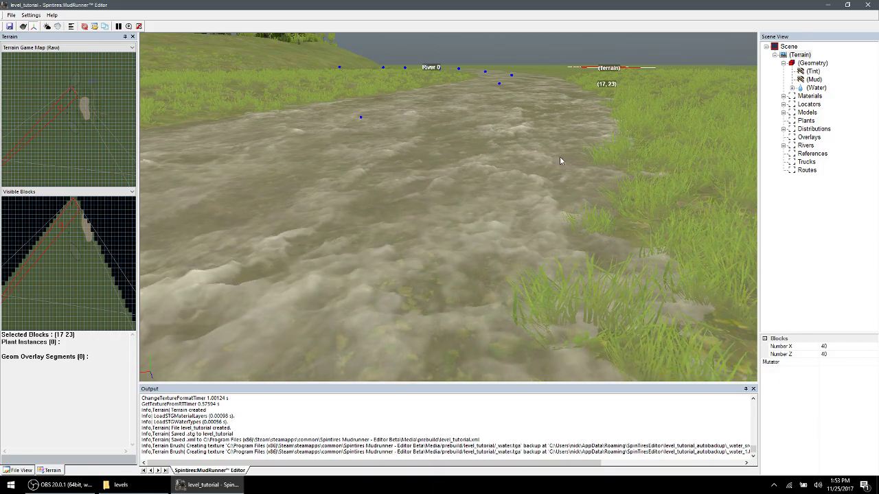
scroll(560, 161, "down", 5)
right_click_drag(374, 200, 446, 220)
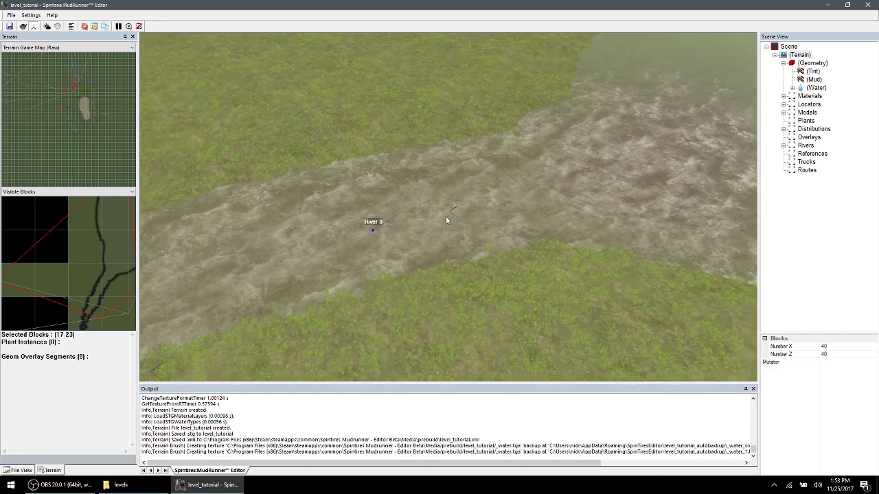
scroll(443, 220, "down", 6)
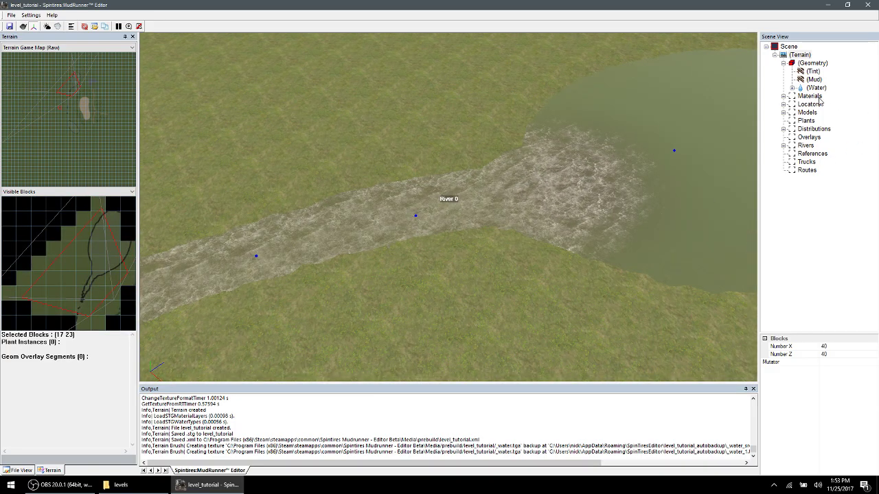
left_click(816, 88)
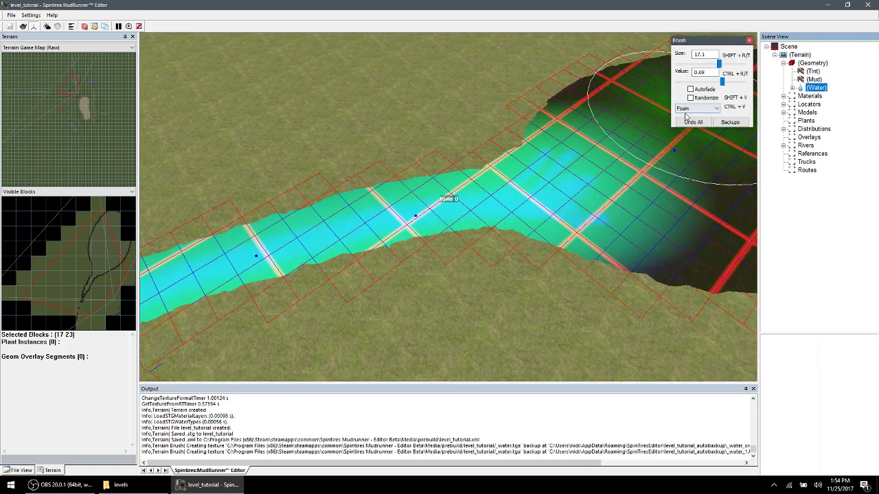
scroll(520, 147, "down", 5)
right_click_drag(337, 238, 349, 243)
scroll(349, 242, "up", 3)
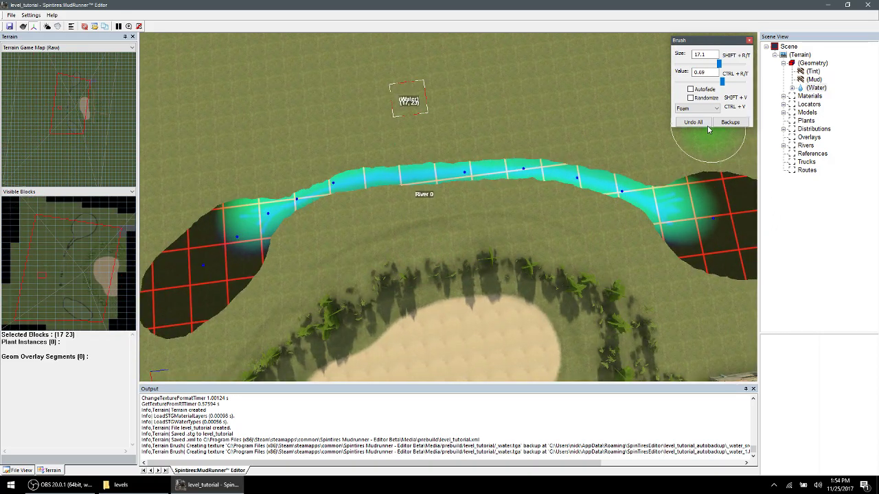
left_click_drag(722, 87, 672, 82)
mouse_move(686, 153)
left_mouse_down()
mouse_move(697, 206)
mouse_move(455, 153)
mouse_move(268, 213)
mouse_move(737, 243)
mouse_move(539, 204)
mouse_move(253, 237)
left_mouse_up()
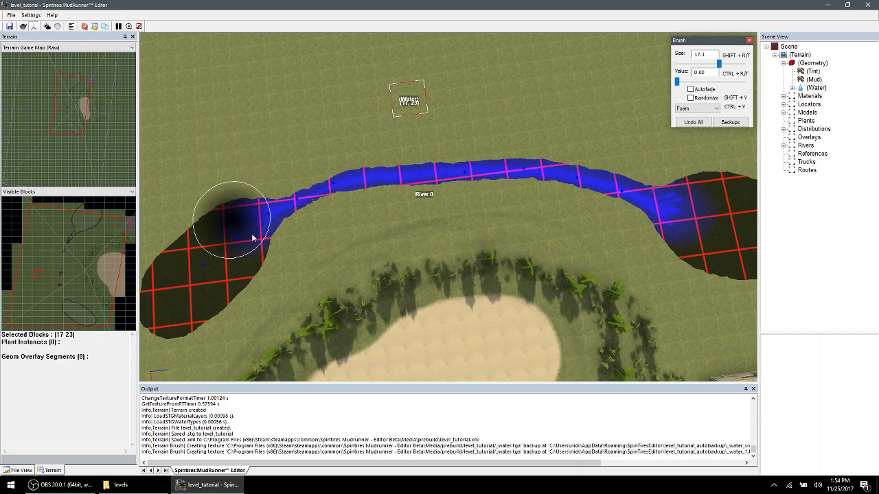
left_click(581, 136)
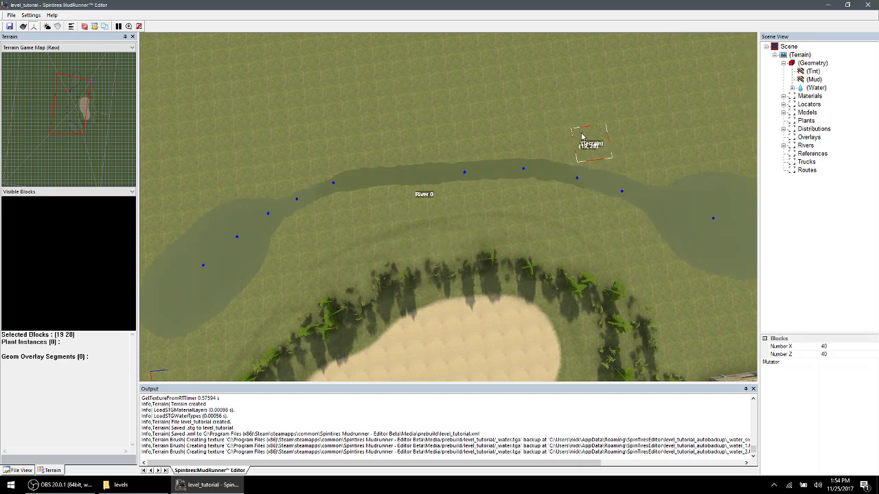
- Set the water brush to Speed mode with value 0.62 and repaint the channel and both pool mouths at size 17.1
left_click(815, 88)
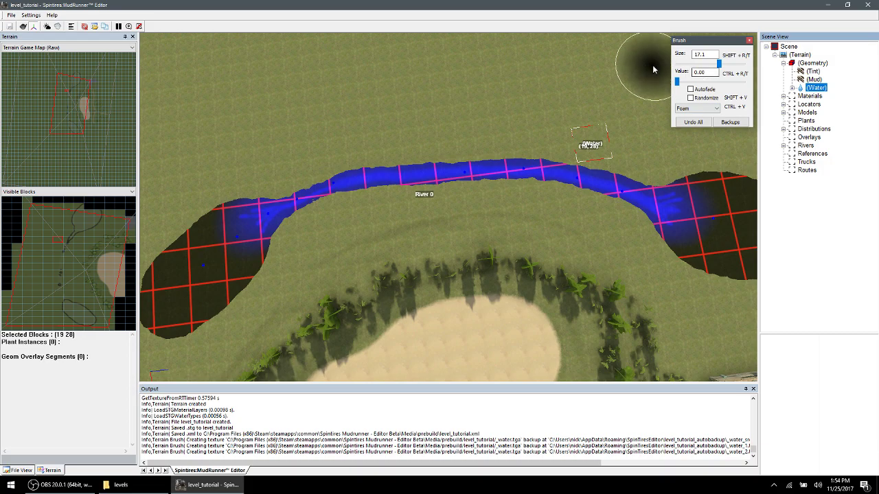
left_click(698, 110)
left_click(693, 125)
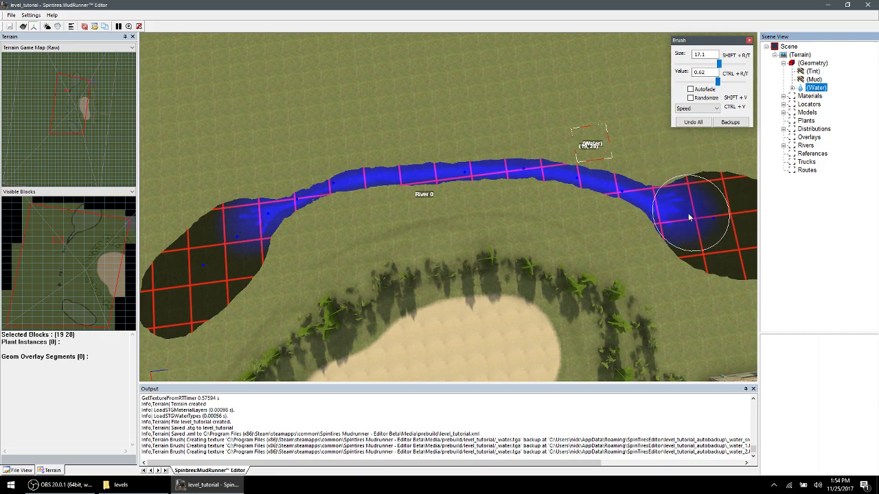
mouse_move(695, 207)
left_mouse_down()
mouse_move(487, 166)
mouse_move(359, 178)
mouse_move(281, 197)
mouse_move(239, 223)
left_mouse_up()
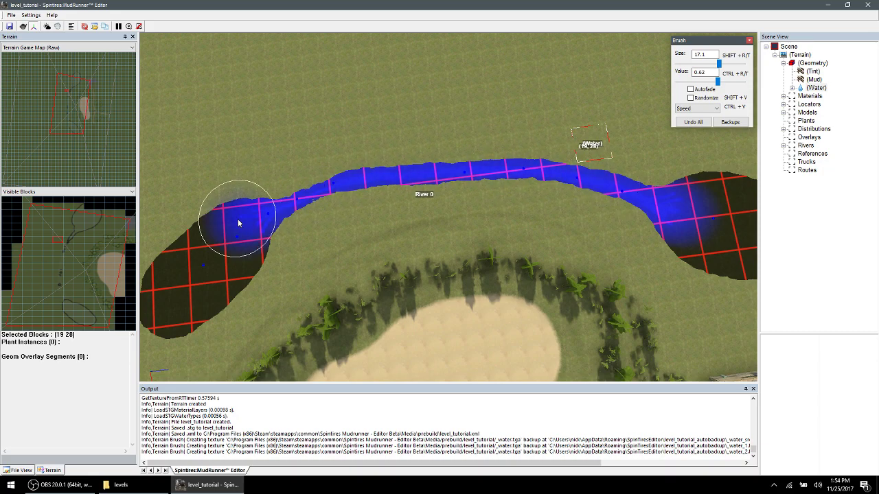
- Reduce the Speed brush to size 7.5 and fill the unpainted edges at the mouth of the pool nearer the garage
scroll(677, 265, "up", 2)
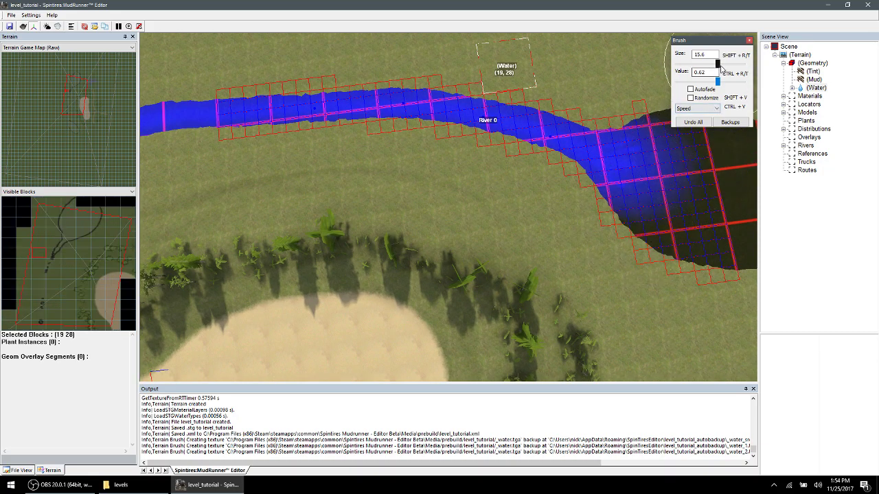
scroll(637, 141, "down", 2)
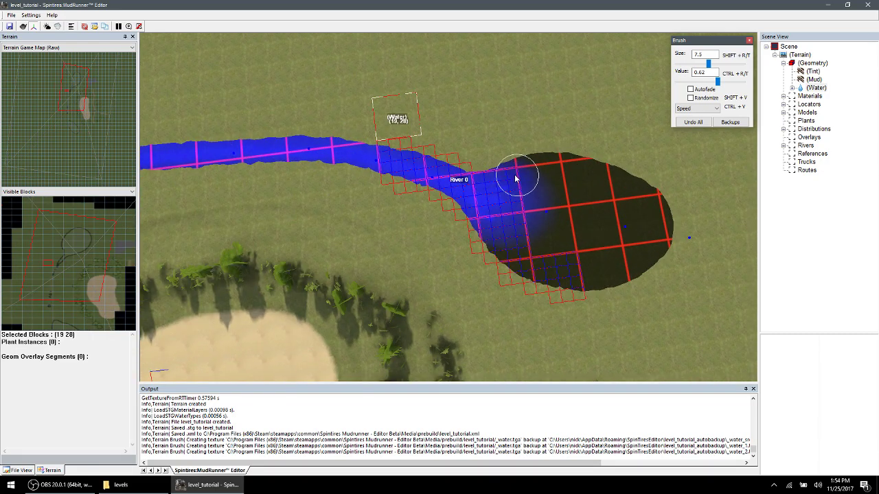
left_click_drag(561, 164, 502, 164)
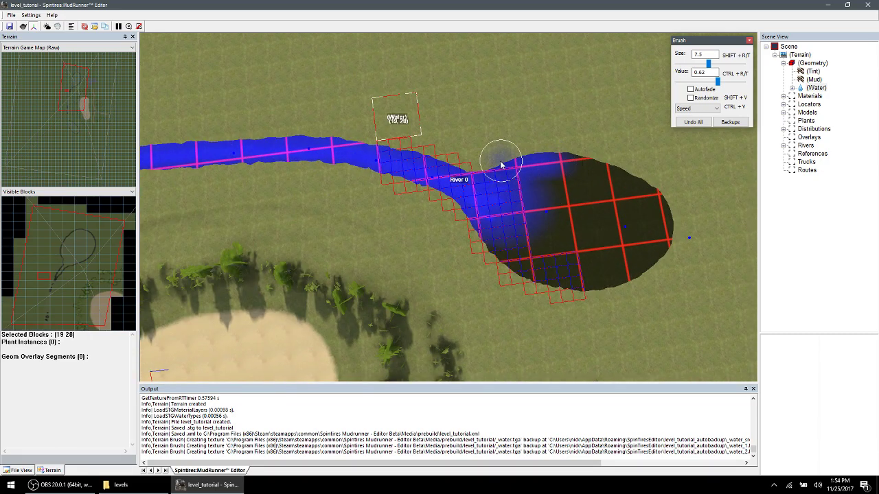
left_click_drag(496, 261, 520, 277)
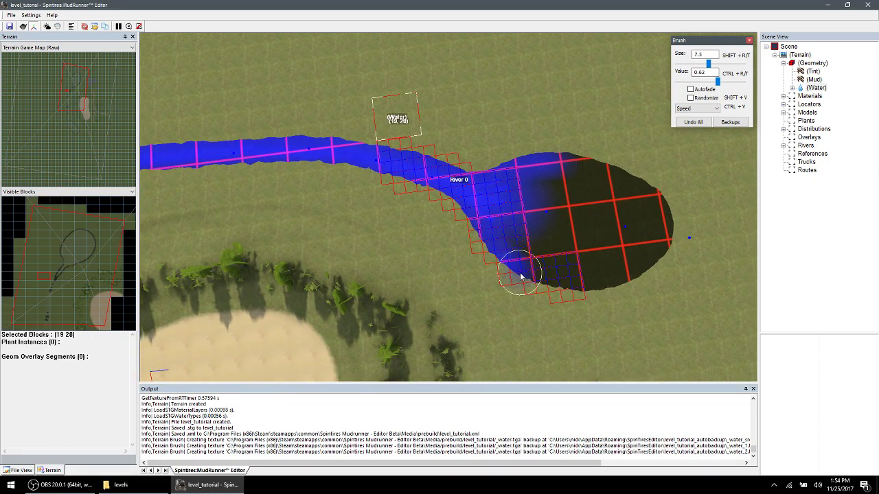
scroll(470, 187, "down", 5)
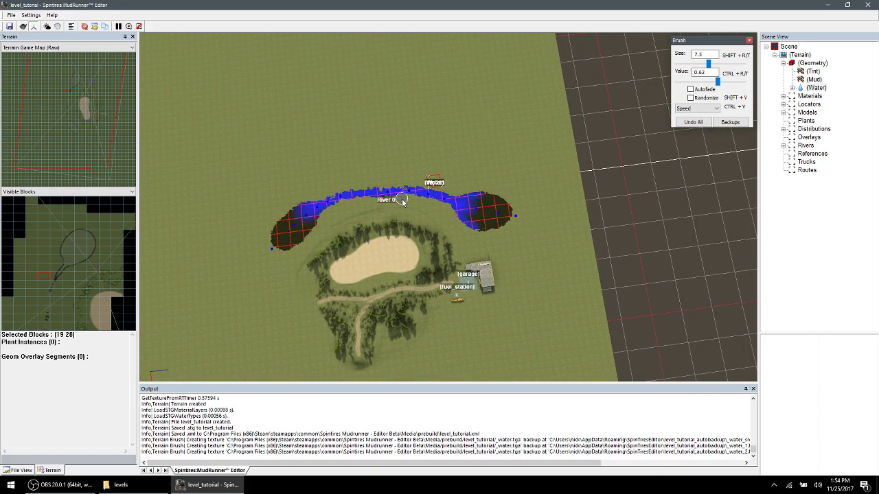
- Fill the edges at the mouth of the pool farther from the garage with the size 7.5 Speed brush, then leave water painting
scroll(305, 203, "up", 8)
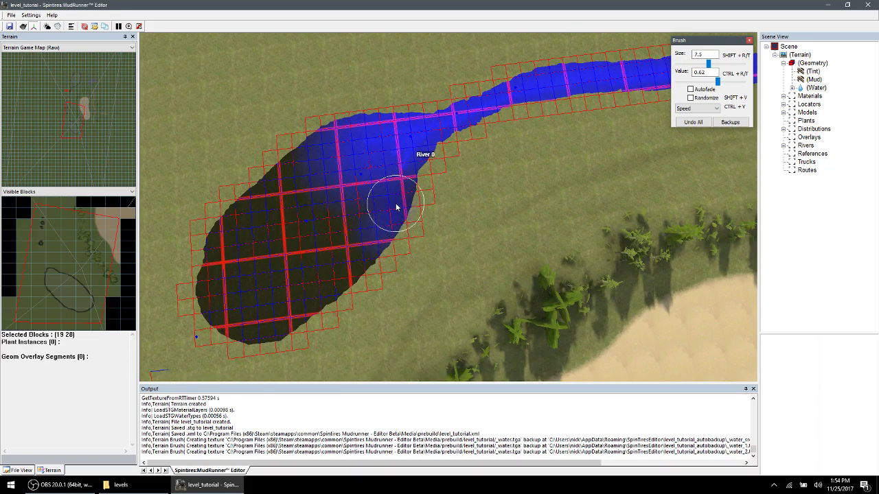
mouse_move(409, 177)
left_mouse_down()
mouse_move(363, 108)
mouse_move(286, 159)
mouse_move(366, 131)
left_mouse_up()
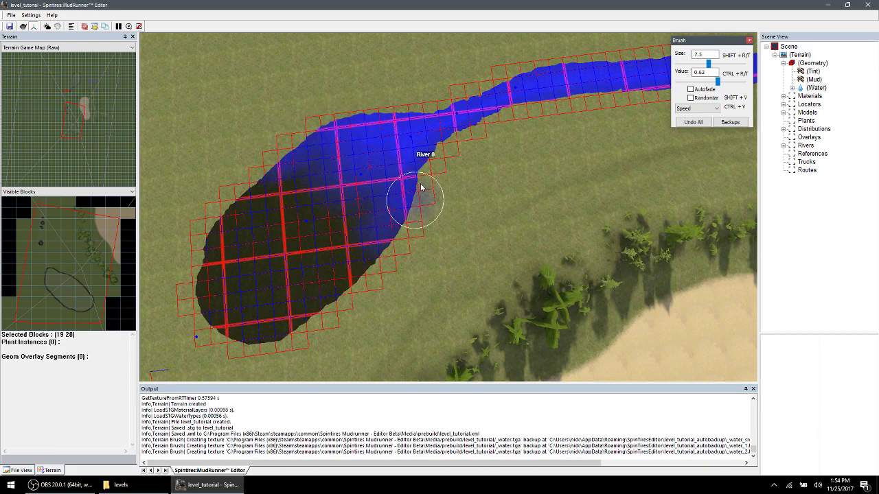
scroll(547, 174, "down", 2)
scroll(638, 196, "down", 3)
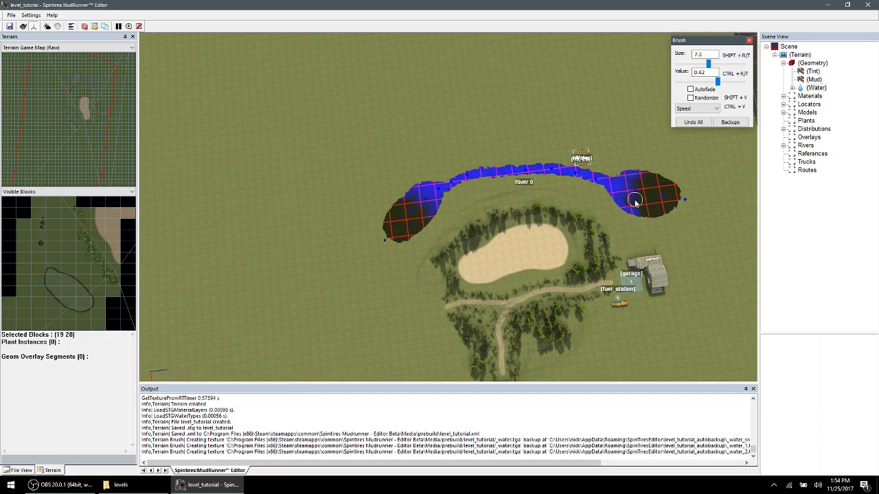
scroll(501, 197, "up", 5)
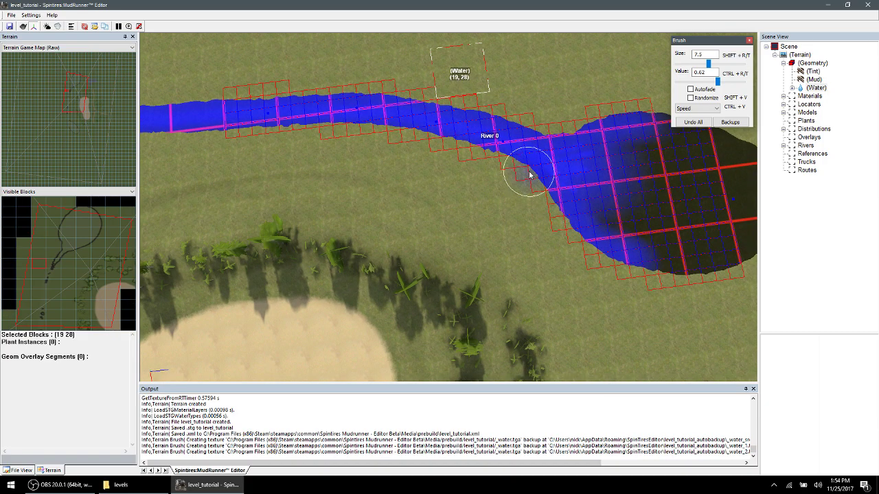
scroll(447, 167, "down", 2)
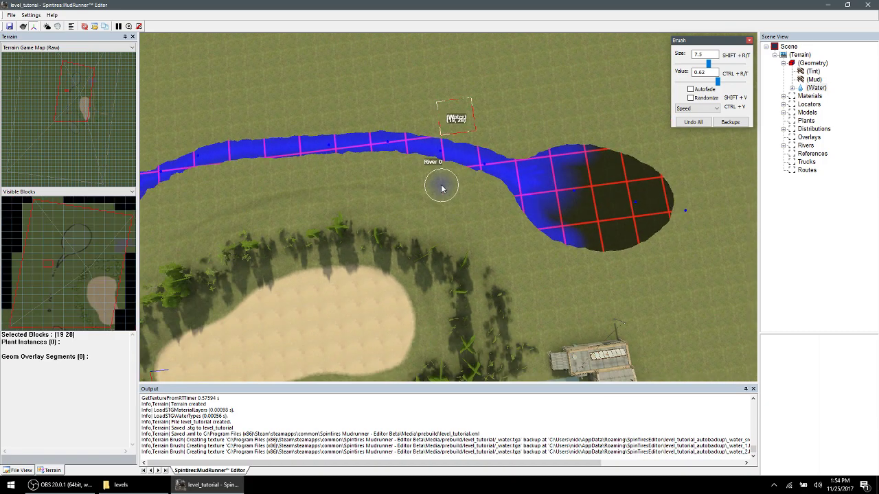
left_click(446, 198)
- Examine the water flow from the mouth of the pool nearer the garage along the whole channel
scroll(519, 197, "up", 5)
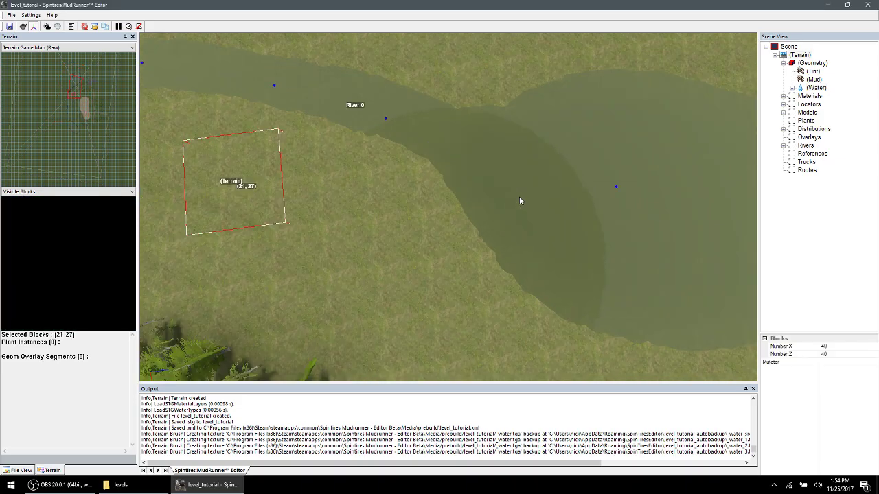
middle_click_drag(392, 171, 516, 268)
scroll(519, 269, "down", 8)
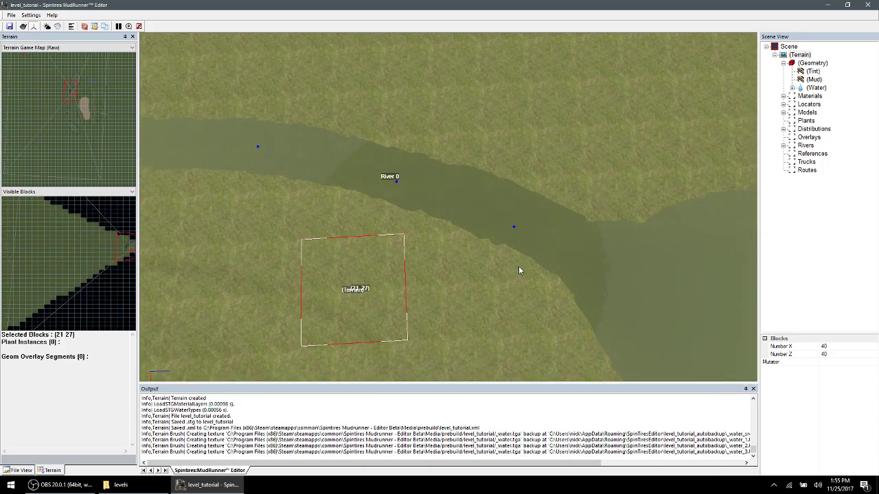
middle_click_drag(432, 243, 417, 237)
scroll(416, 238, "down", 4)
scroll(337, 255, "up", 4)
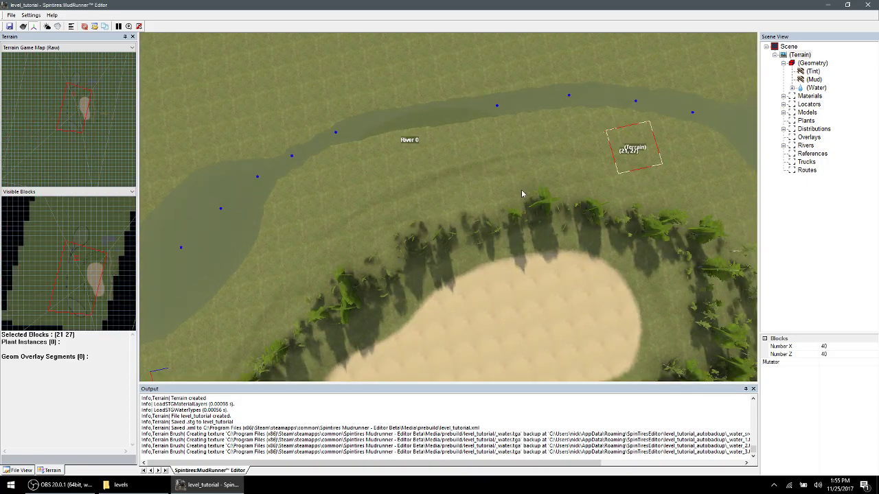
middle_click_drag(520, 191, 514, 194)
scroll(535, 199, "down", 3)
scroll(536, 199, "up", 3)
middle_click_drag(546, 218, 553, 225)
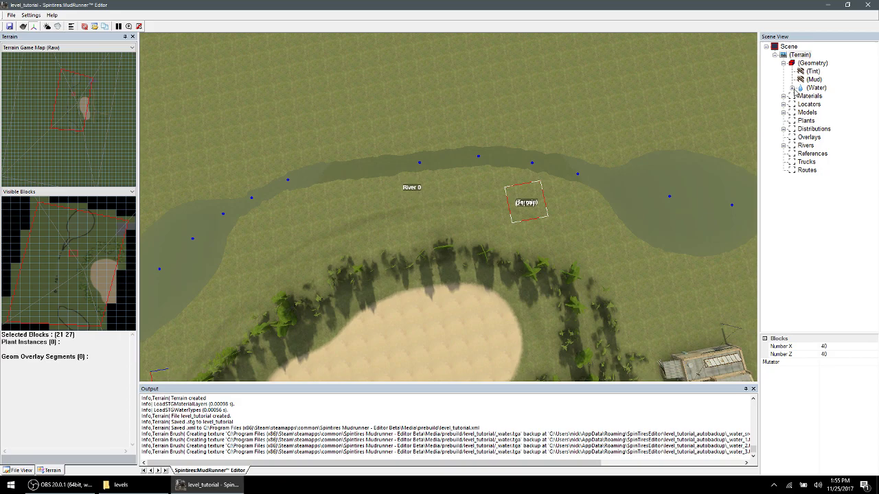
- Set the water brush to Foam mode with value 0.54 and size 4.6, and paint foam along the channel into both pool mouths
left_click(815, 88)
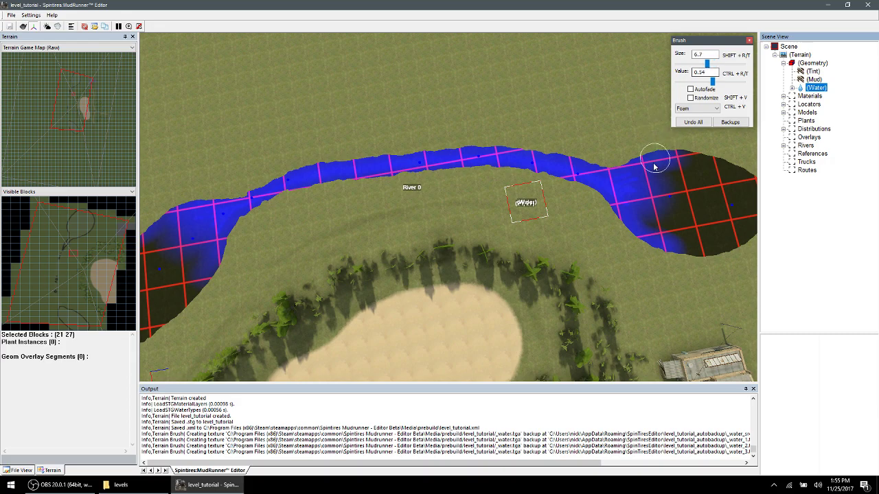
left_click_drag(658, 163, 641, 166)
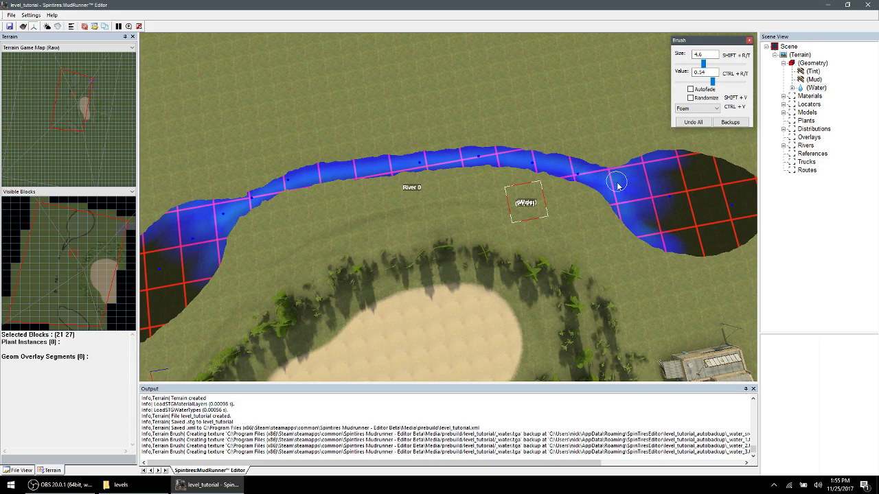
right_click(595, 117)
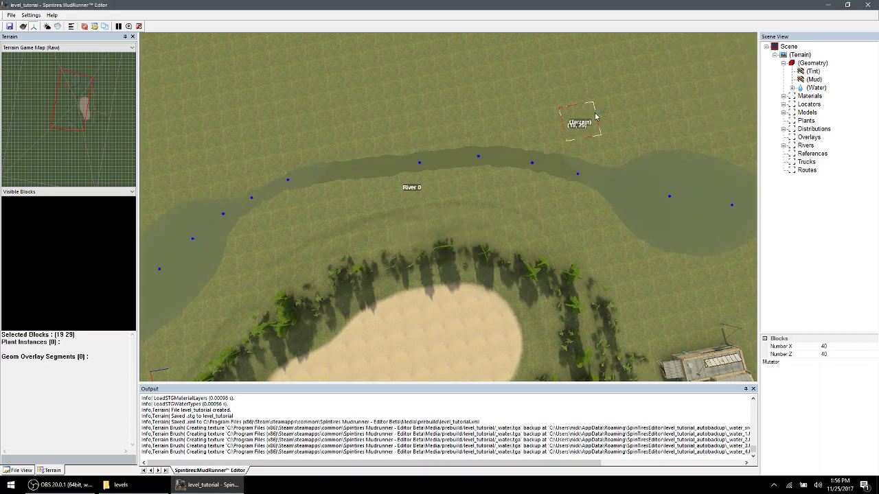
- Raise the Foam brush to value 0.62 and size 18.8 and paint more foam over the channel and both pool mouths
scroll(614, 210, "up", 8)
middle_click_drag(469, 215, 456, 165, "alt")
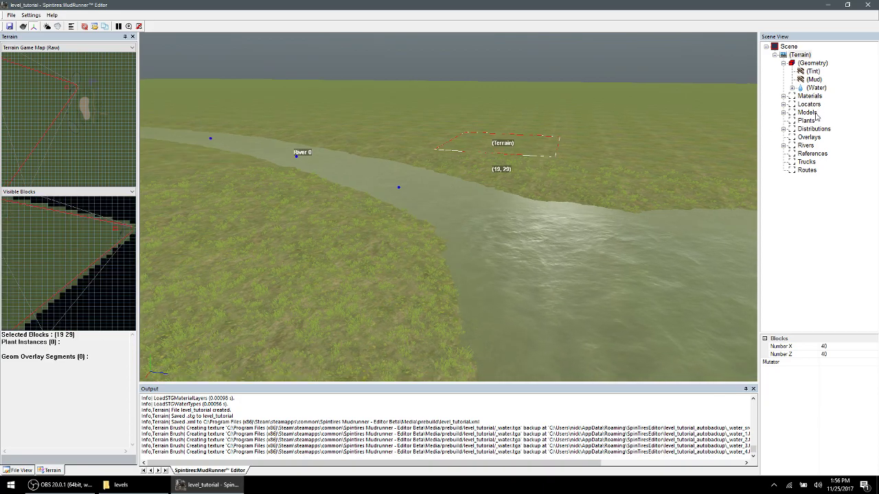
left_click(816, 87)
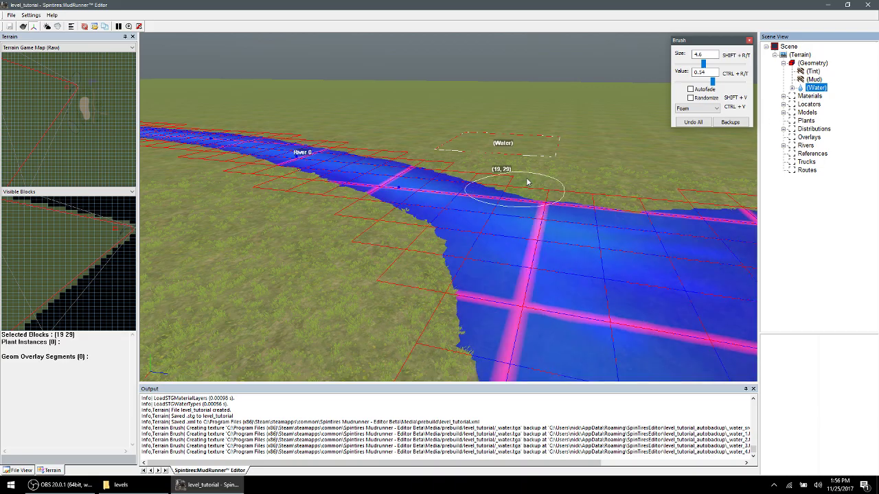
middle_click_drag(510, 141, 554, 185)
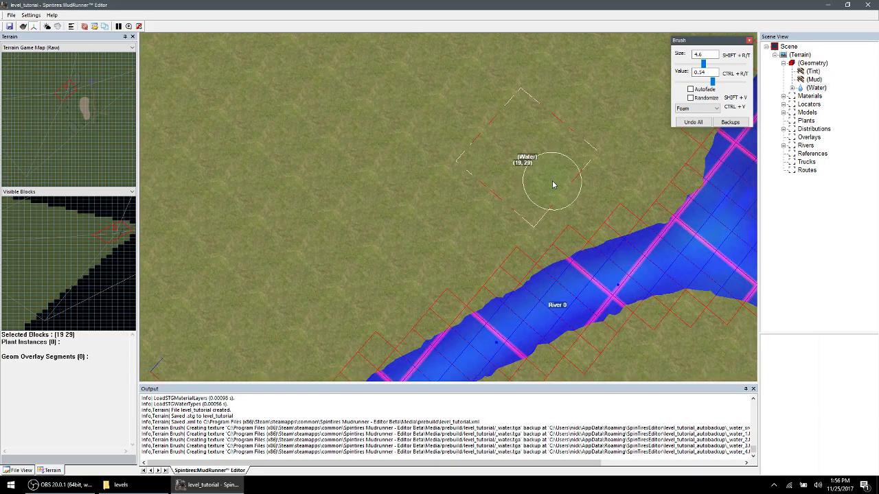
scroll(475, 302, "down", 5)
middle_click_drag(474, 302, 442, 316)
scroll(439, 314, "down", 3)
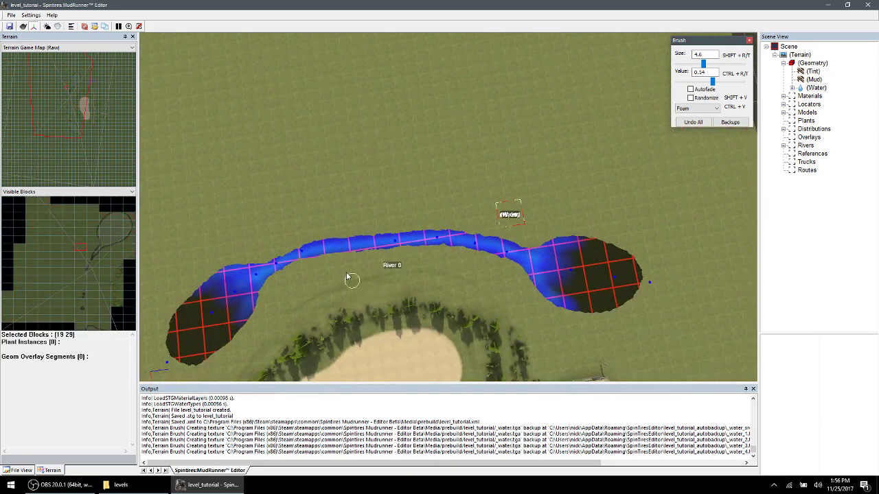
scroll(351, 272, "up", 2)
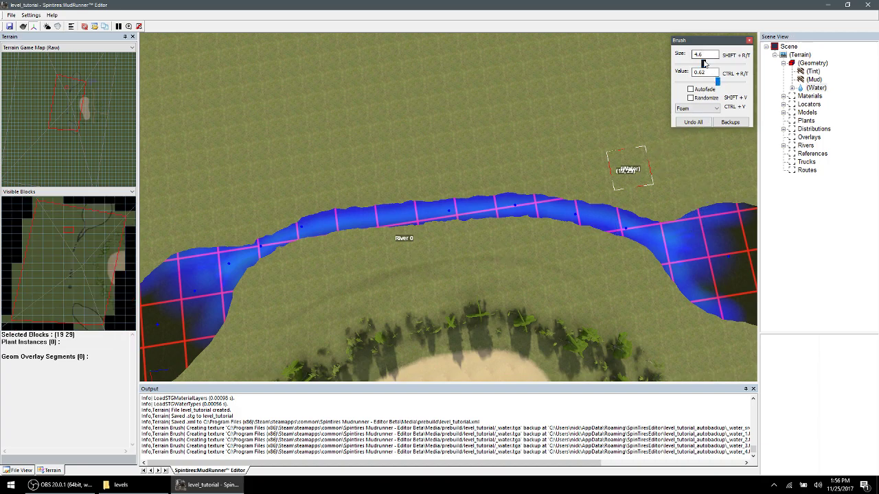
left_click_drag(704, 63, 710, 61)
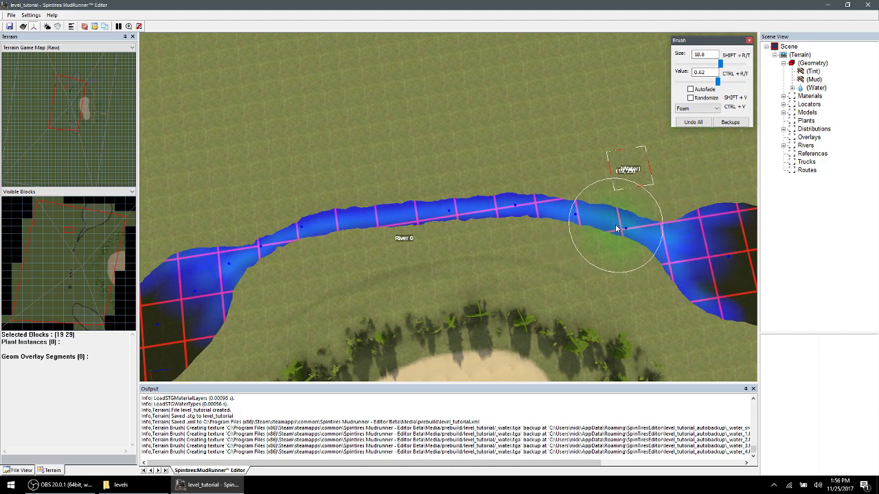
mouse_move(455, 214)
left_mouse_down()
mouse_move(357, 218)
mouse_move(217, 274)
mouse_move(176, 270)
left_mouse_up()
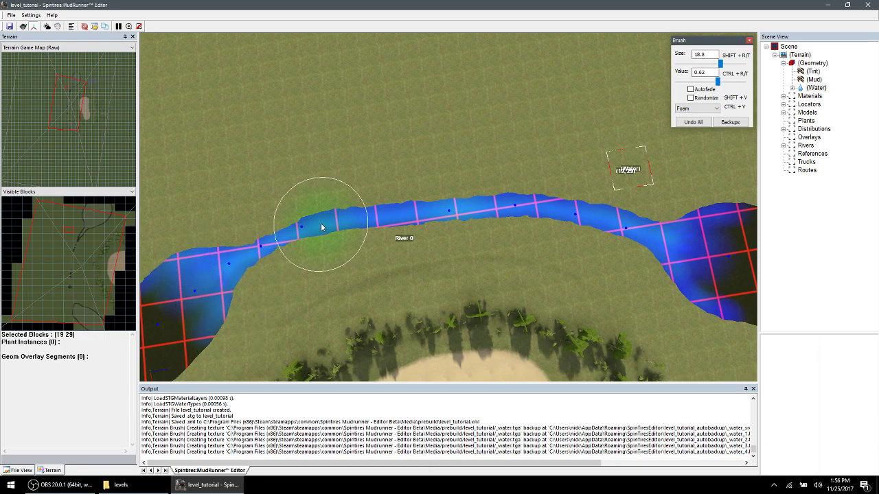
double_click(524, 142)
- Examine the foam on the water surface up close and along the channel between the two pools
scroll(644, 238, "up", 3)
middle_click_drag(644, 238, 534, 181)
scroll(534, 180, "up", 3)
scroll(493, 157, "up", 5)
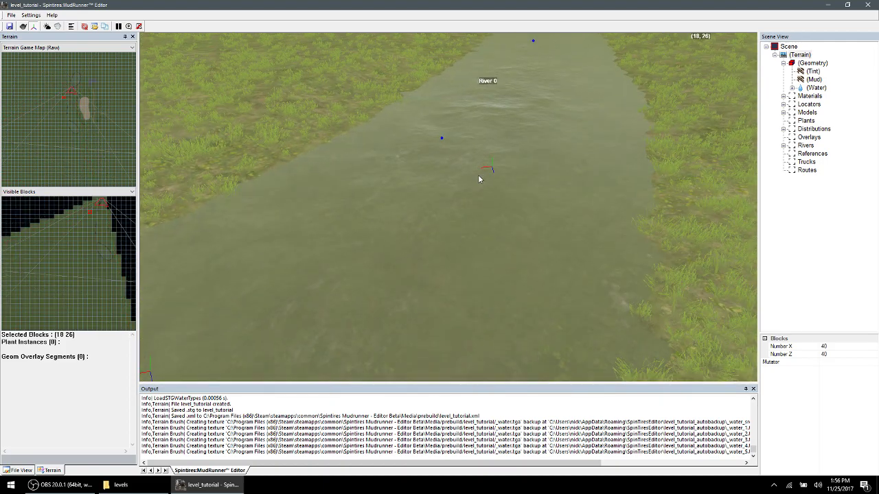
middle_click_drag(483, 162, 550, 199, "alt")
scroll(535, 210, "down", 8)
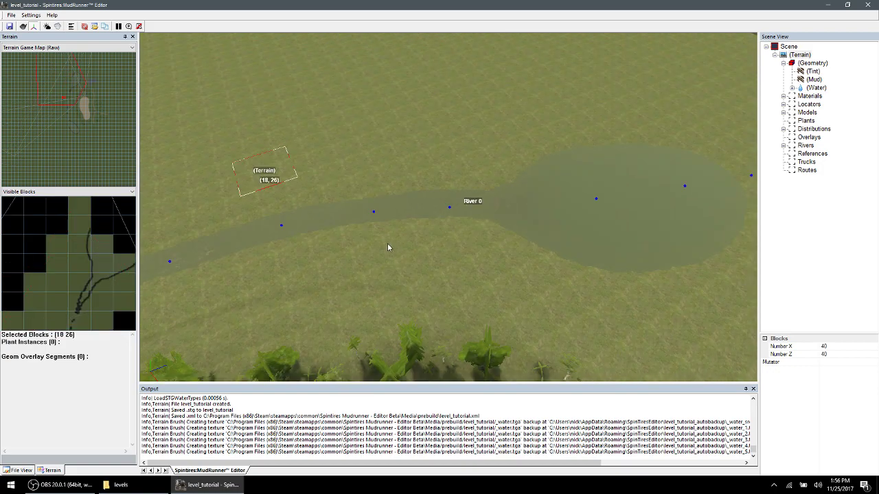
middle_click_drag(397, 242, 375, 251, "alt")
scroll(343, 247, "down", 4)
scroll(287, 243, "up", 4)
middle_click_drag(287, 243, 370, 262, "alt")
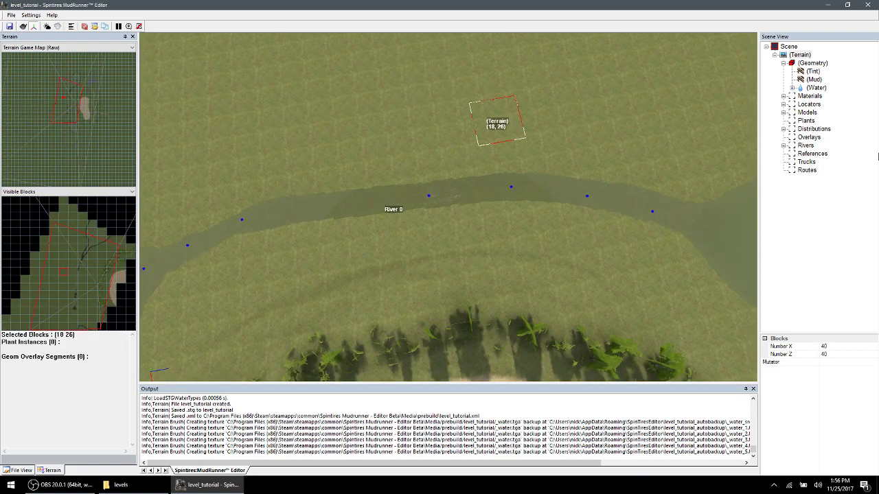
- Paint another foam pass at value 0.62 and size 18.8 from the mouth of the garage-side pool to the far pool's mouth
left_click(815, 89)
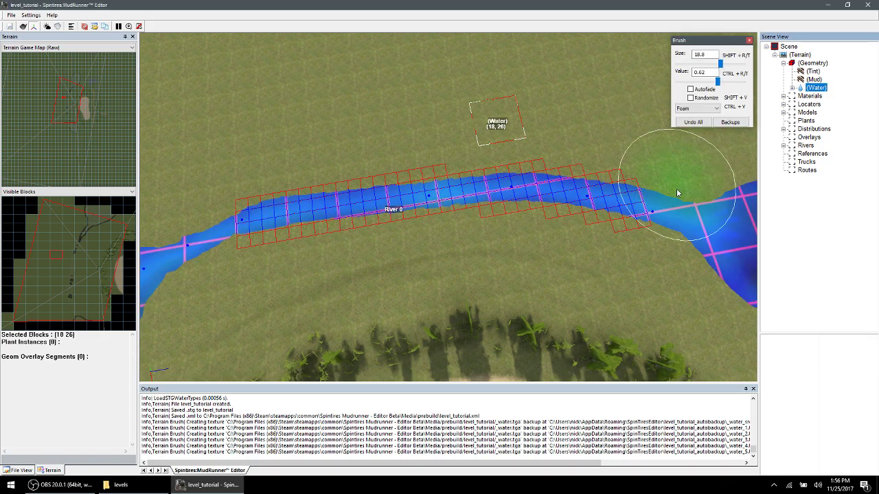
middle_click_drag(677, 191, 686, 220, "alt")
mouse_move(650, 270)
left_mouse_down()
mouse_move(652, 200)
mouse_move(584, 208)
mouse_move(483, 194)
mouse_move(309, 210)
mouse_move(233, 266)
left_mouse_up()
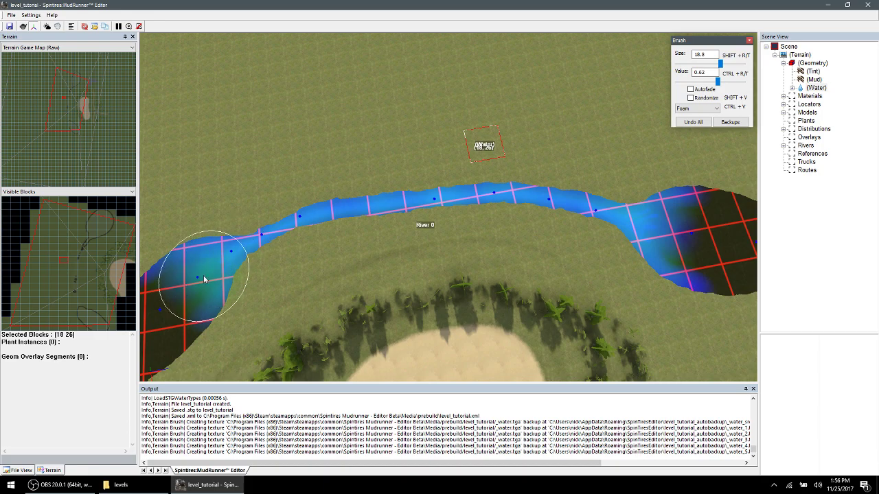
key("Escape")
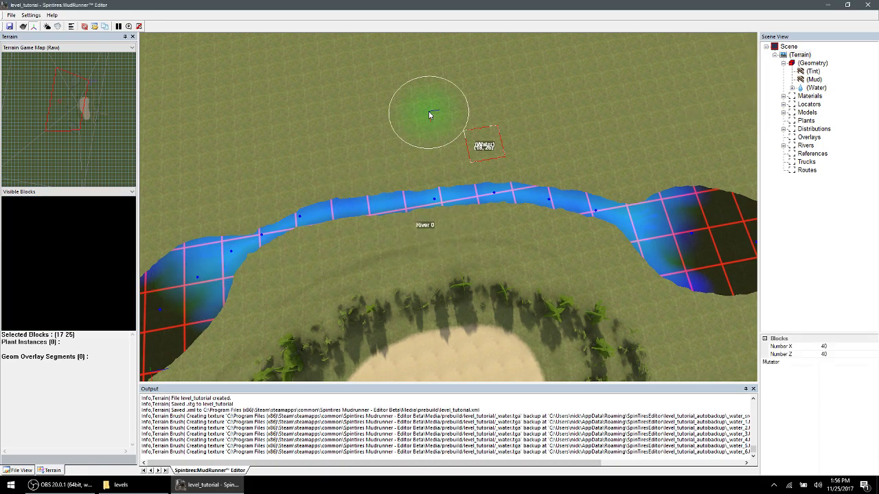
- Examine the strengthened foam along the channel and at both pool mouths
scroll(352, 276, "down", 5)
middle_click_drag(349, 270, 407, 232)
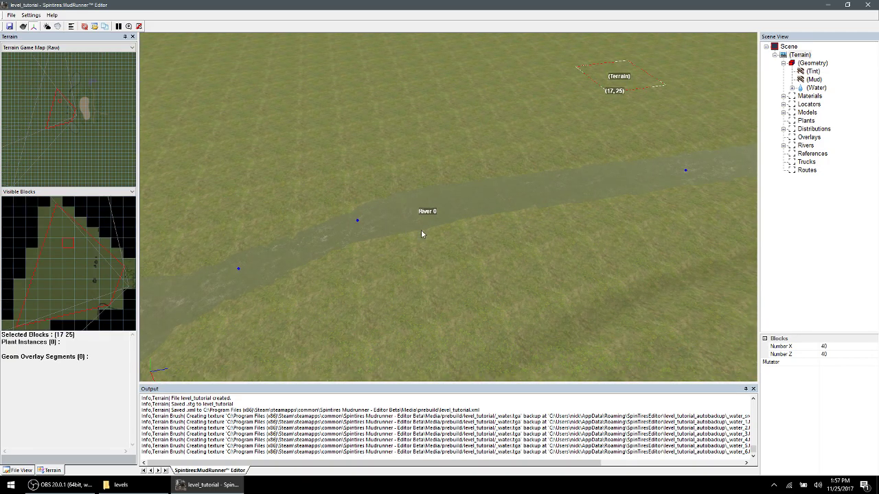
middle_click_drag(420, 281, 440, 172)
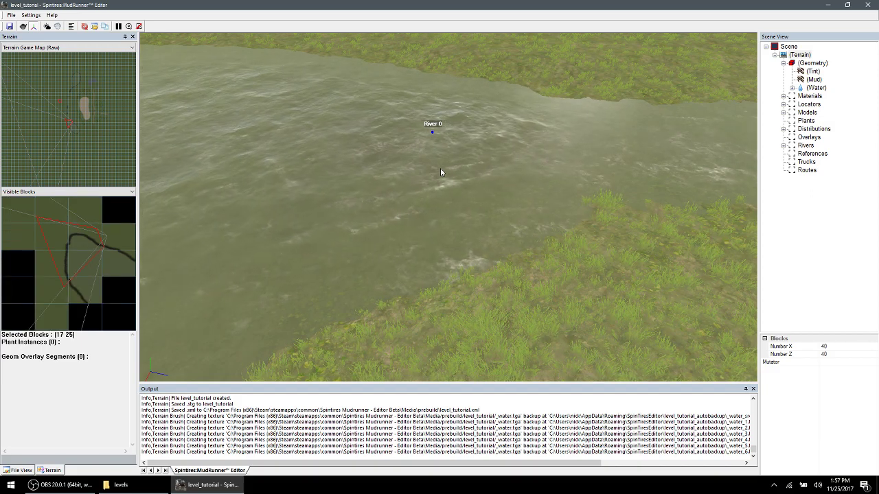
scroll(440, 167, "down", 5)
right_click_drag(543, 205, 598, 211)
scroll(598, 211, "down", 4)
scroll(572, 232, "up", 6)
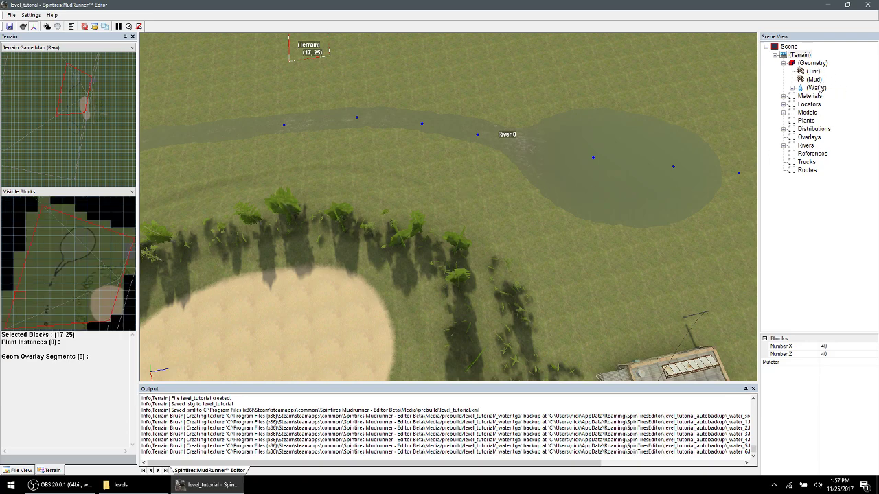
- Paint the dirt_to_grass material in Dirt mode at size 7.5 and value 0.32 along the garage-side bank of the pool and channel
left_click(810, 96)
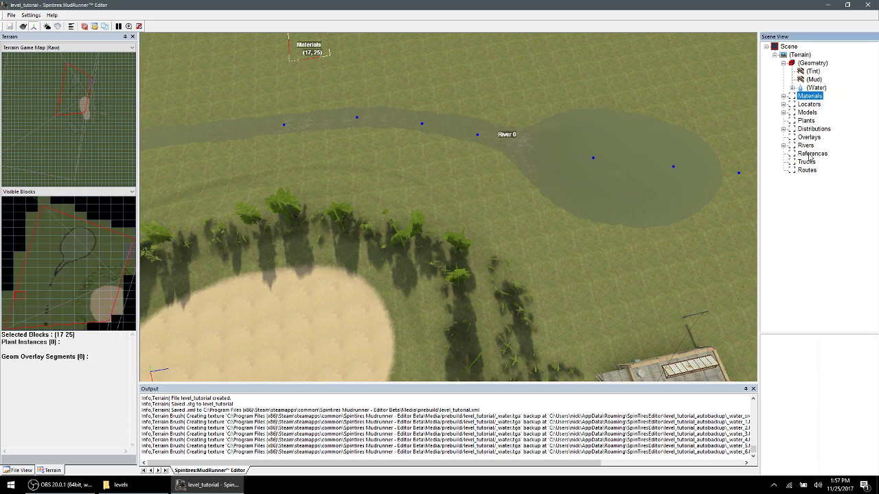
left_click(784, 97)
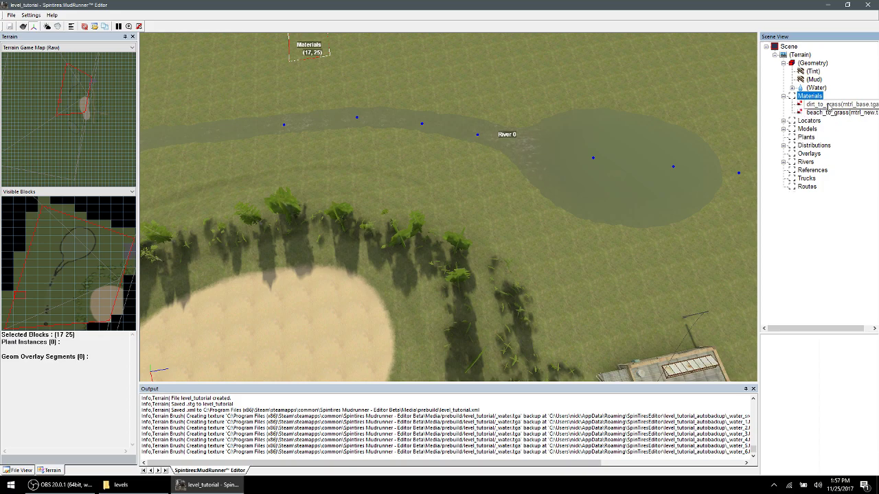
left_click(829, 104)
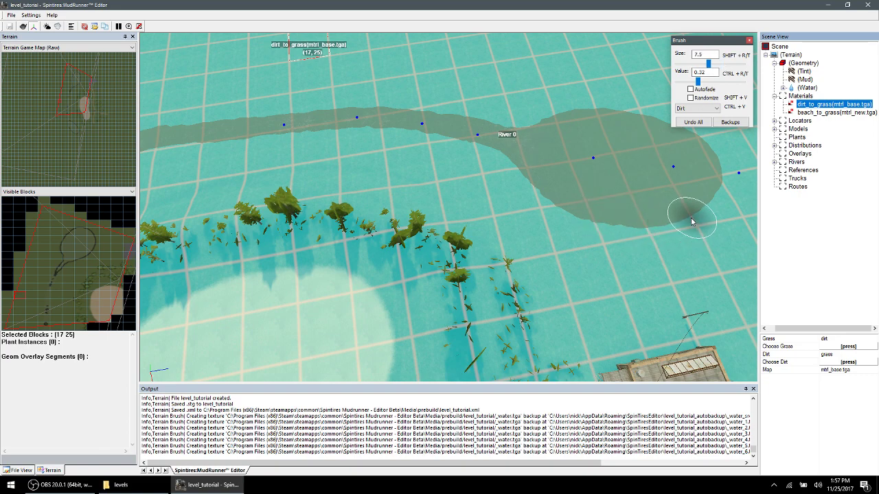
mouse_move(711, 212)
left_mouse_down()
mouse_move(639, 233)
mouse_move(555, 216)
mouse_move(435, 146)
mouse_move(350, 134)
mouse_move(247, 143)
left_mouse_up()
mouse_move(657, 256)
left_mouse_down()
mouse_move(298, 149)
mouse_move(487, 191)
mouse_move(430, 157)
mouse_move(350, 137)
left_mouse_up()
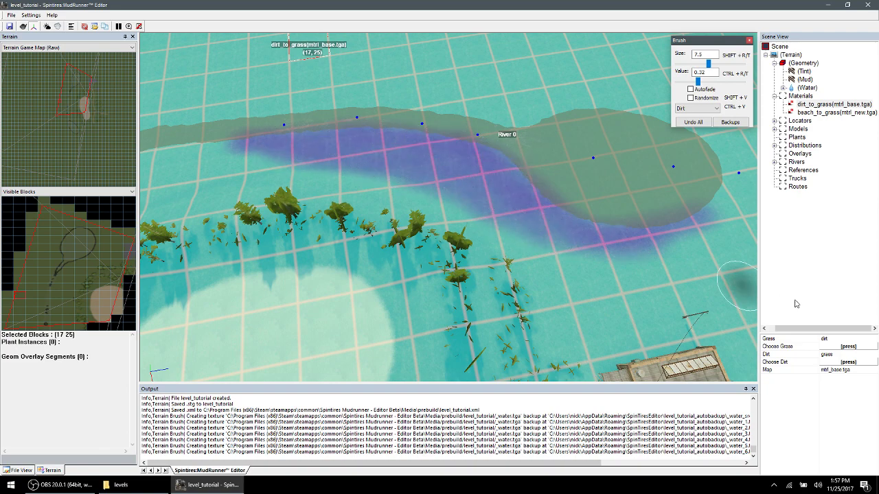
key("Escape")
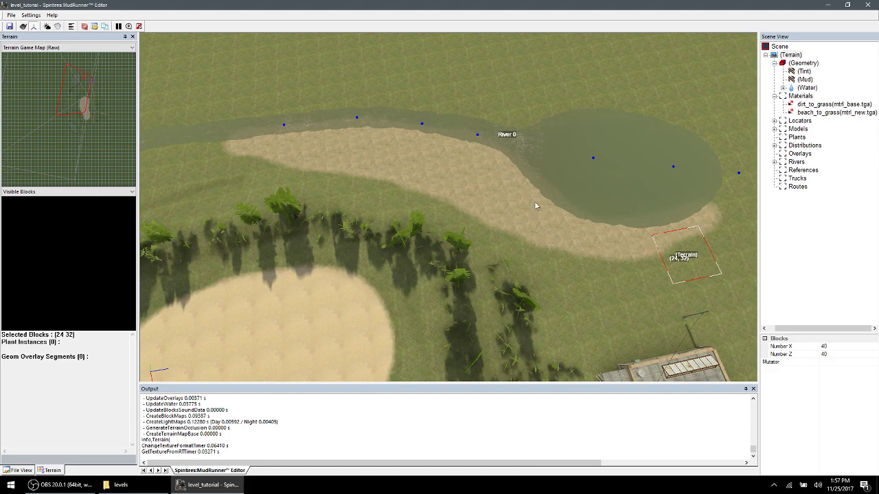
right_click_drag(535, 206, 599, 202)
scroll(577, 218, "down", 3)
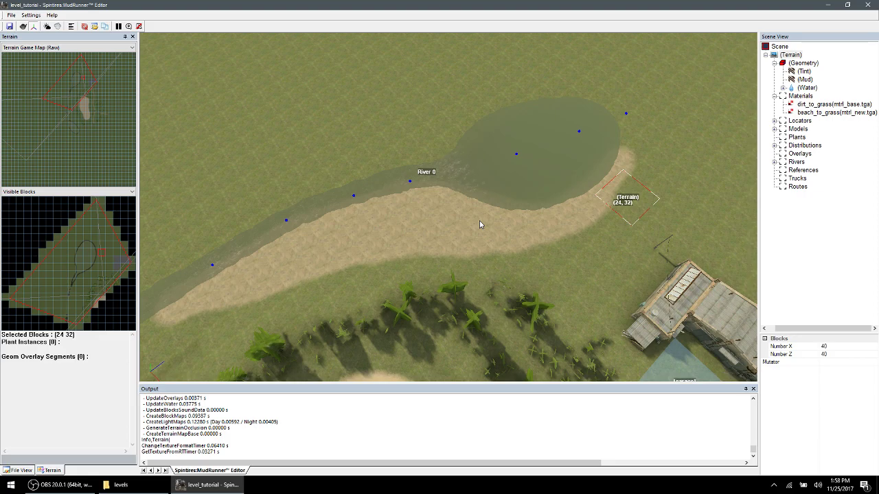
- Paint mud in Automatic mode at size 15.6 and value 0.70 over the dirt bank beside the pool
left_click(805, 79)
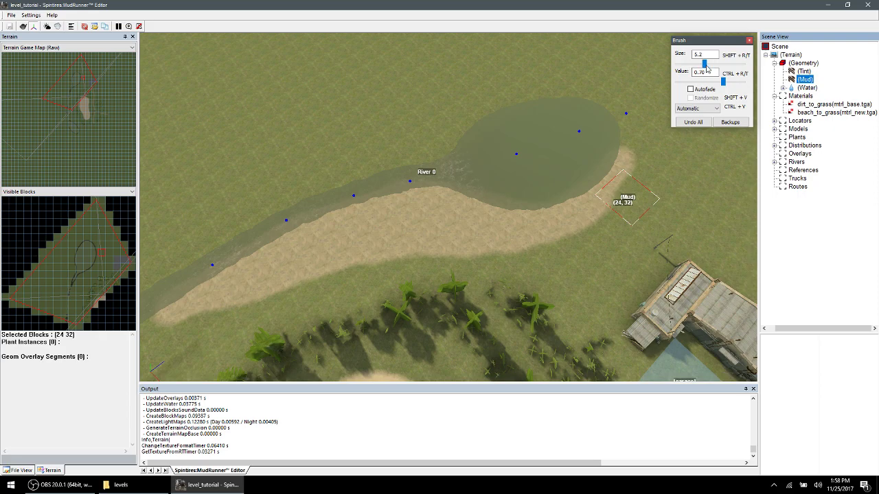
left_click_drag(703, 64, 717, 64)
scroll(516, 210, "up", 5)
scroll(446, 215, "down", 5)
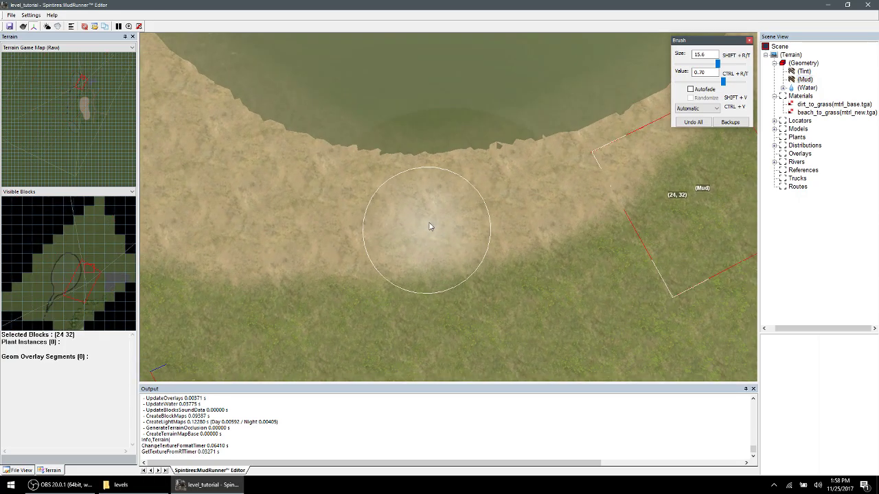
mouse_move(595, 129)
left_mouse_down()
mouse_move(530, 157)
mouse_move(520, 190)
mouse_move(438, 190)
mouse_move(319, 161)
mouse_move(219, 113)
mouse_move(247, 104)
mouse_move(288, 175)
mouse_move(447, 234)
left_mouse_up()
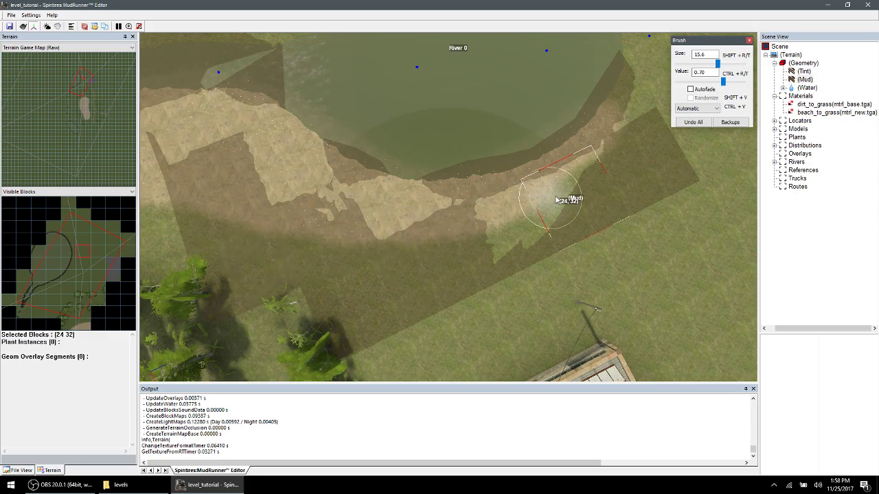
- Examine the mud markers along the pool bank from close, low and overhead views
scroll(473, 230, "up", 3)
middle_click_drag(474, 230, 494, 210)
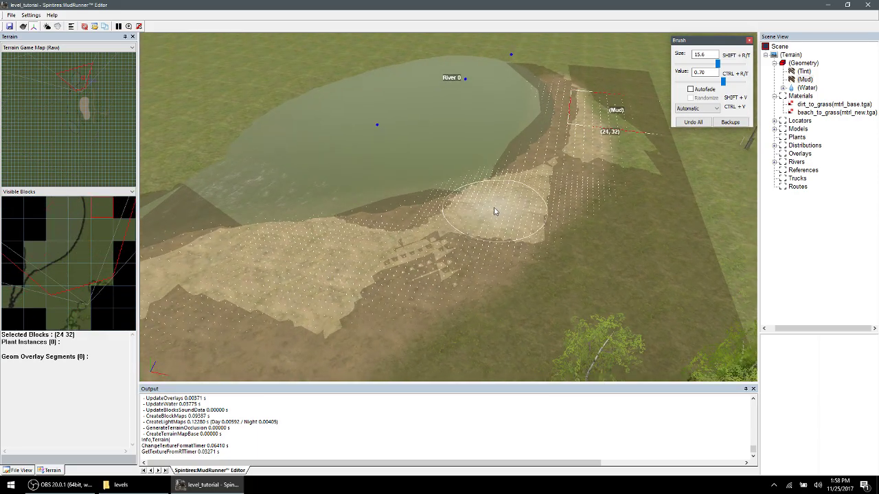
scroll(510, 192, "up", 5)
middle_click_drag(547, 192, 493, 139)
scroll(494, 139, "up", 3)
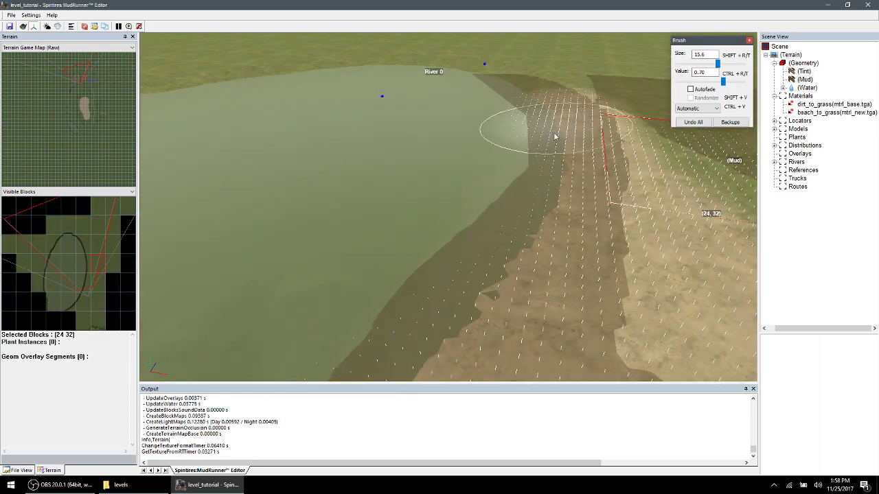
scroll(577, 161, "up", 2)
middle_click_drag(590, 176, 471, 195)
scroll(471, 195, "down", 4)
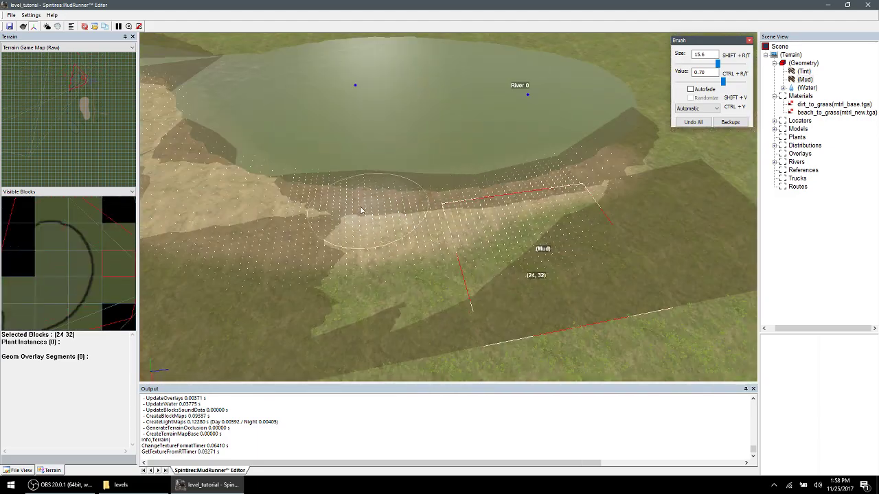
scroll(364, 210, "up", 3)
middle_click_drag(355, 217, 364, 208)
scroll(363, 205, "down", 4)
scroll(345, 199, "down", 3)
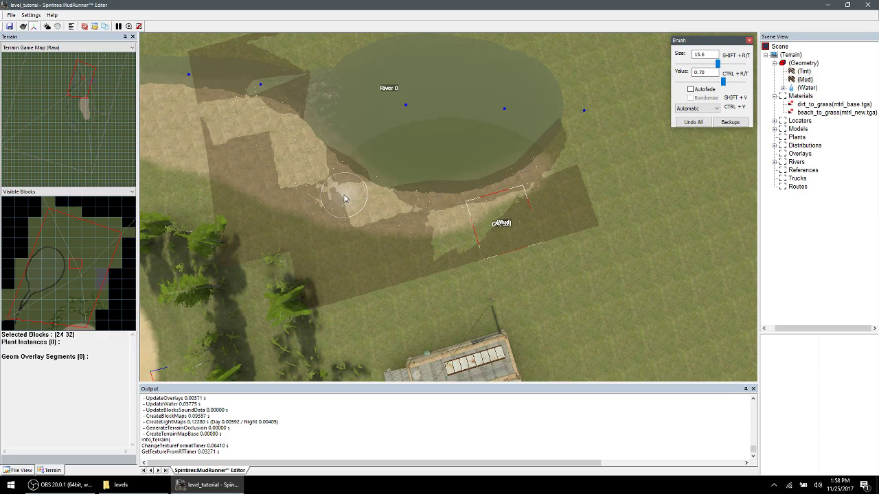
- Inspect the mud markers at ground level and the rebuilt muddy bank surface up close
scroll(414, 223, "up", 4)
mouse_move(465, 178)
middle_mouse_down("alt")
mouse_move(451, 149)
mouse_move(413, 134)
middle_mouse_up("alt")
scroll(487, 171, "up", 3)
middle_click_drag(486, 173, 541, 171, "alt")
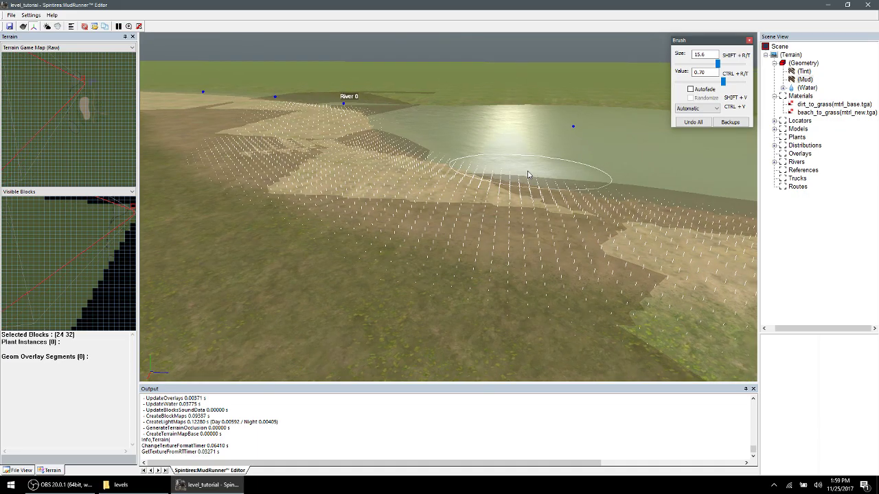
mouse_move(484, 196)
middle_mouse_down("alt")
mouse_move(555, 182)
mouse_move(527, 184)
mouse_move(528, 192)
mouse_move(559, 210)
mouse_move(598, 176)
mouse_move(645, 170)
mouse_move(435, 114)
mouse_move(482, 153)
mouse_move(581, 149)
mouse_move(474, 134)
mouse_move(468, 179)
mouse_move(486, 175)
mouse_move(429, 217)
mouse_move(450, 238)
mouse_move(506, 247)
mouse_move(520, 231)
mouse_move(498, 237)
mouse_move(493, 253)
mouse_move(435, 233)
middle_mouse_up("alt")
left_click(560, 212)
scroll(418, 226, "down", 2)
scroll(422, 227, "up", 5)
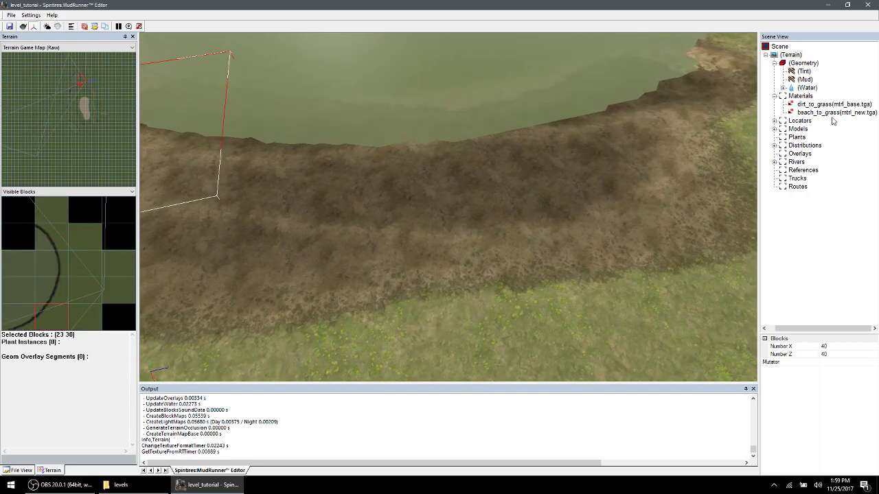
right_click(646, 230)
key("Escape")
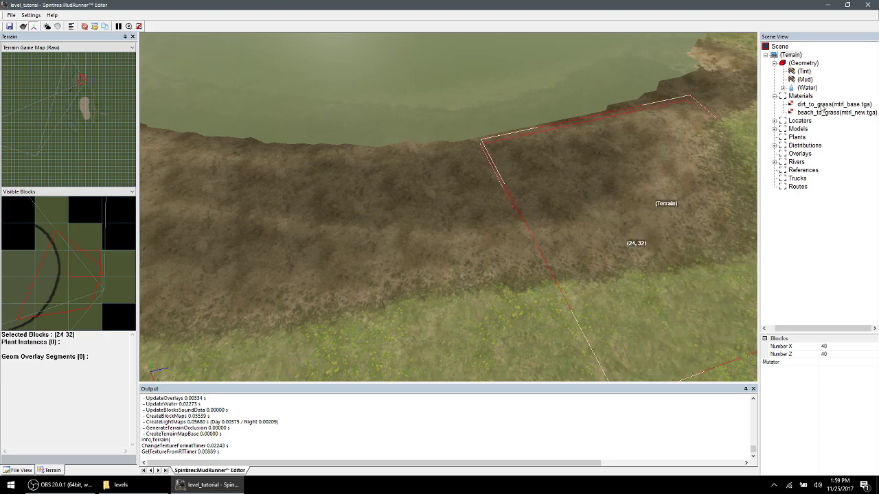
- Erase the mud along the pool bank with the Mud brush at value 0.00 and size 15.6
left_click(805, 80)
scroll(475, 254, "down", 4)
middle_click_drag(475, 253, 482, 205, "alt")
left_click_drag(723, 81, 676, 81)
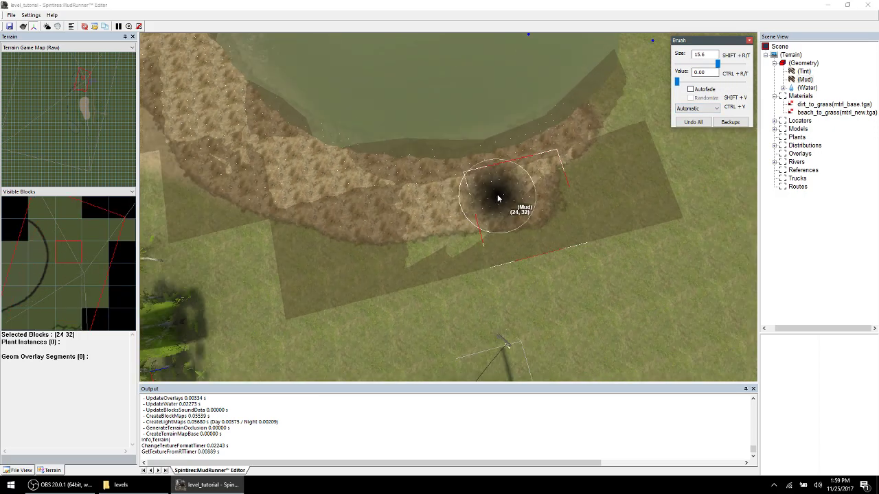
mouse_move(498, 198)
left_mouse_down()
mouse_move(596, 114)
mouse_move(504, 133)
mouse_move(611, 134)
mouse_move(463, 173)
mouse_move(256, 149)
mouse_move(171, 77)
mouse_move(235, 77)
mouse_move(657, 255)
mouse_move(483, 232)
left_mouse_up()
scroll(383, 176, "down", 4)
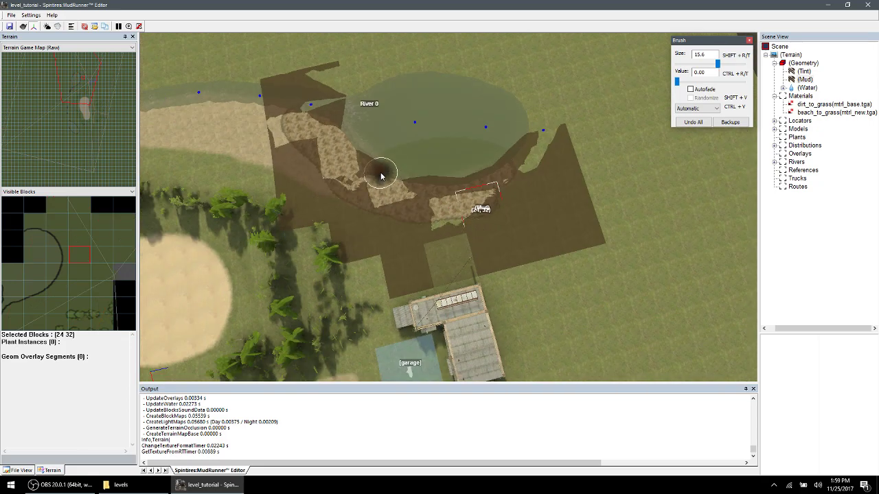
scroll(336, 147, "up", 3)
mouse_move(336, 147)
left_mouse_down()
mouse_move(271, 62)
mouse_move(391, 255)
mouse_move(295, 141)
mouse_move(604, 210)
mouse_move(385, 269)
mouse_move(480, 211)
mouse_move(302, 86)
mouse_move(589, 148)
mouse_move(277, 81)
left_mouse_up()
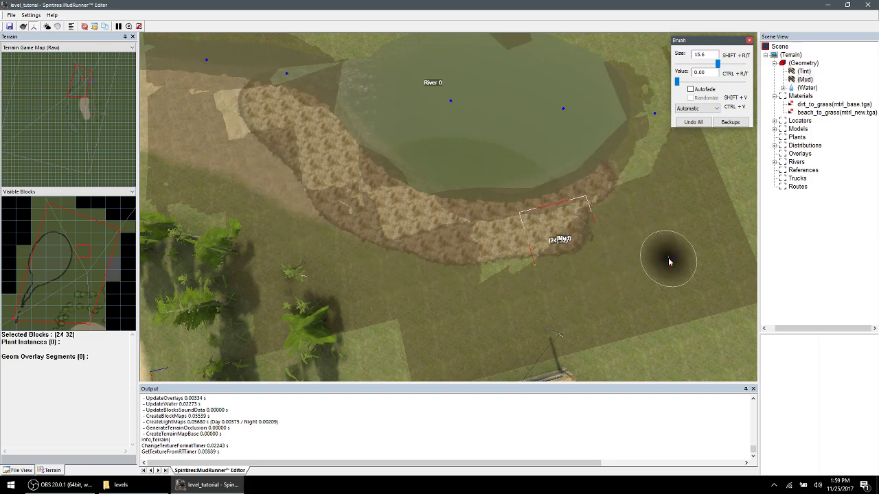
key("Escape")
right_click_drag(456, 209, 487, 256)
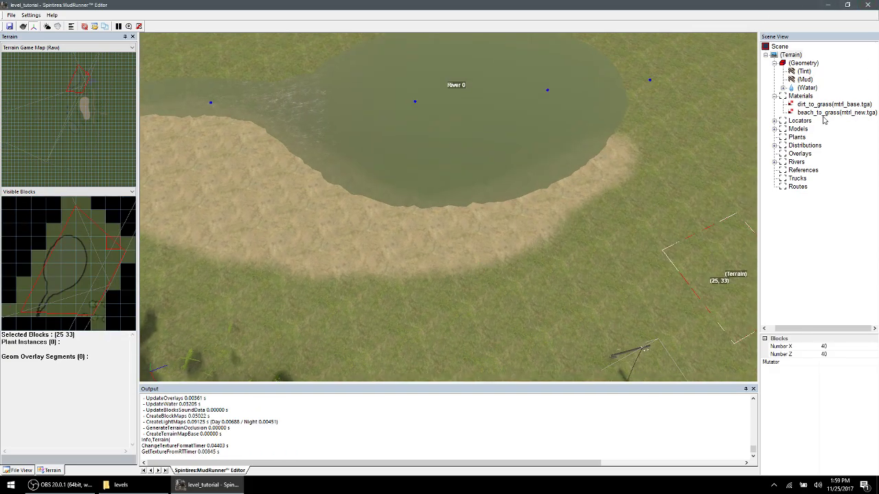
- Switch the Mud brush to Extrudes at value 0.70 and size 15.6 and paint along the pool's dirt bank
left_click(803, 79)
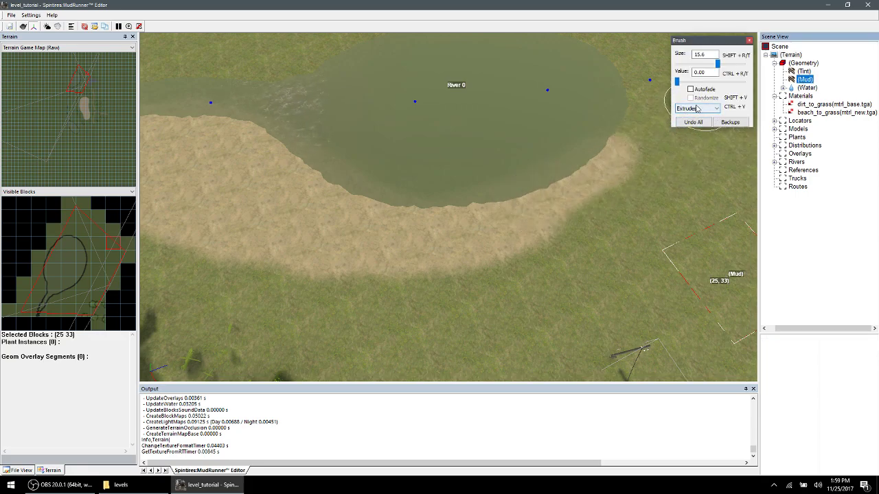
key("ctrl+t")
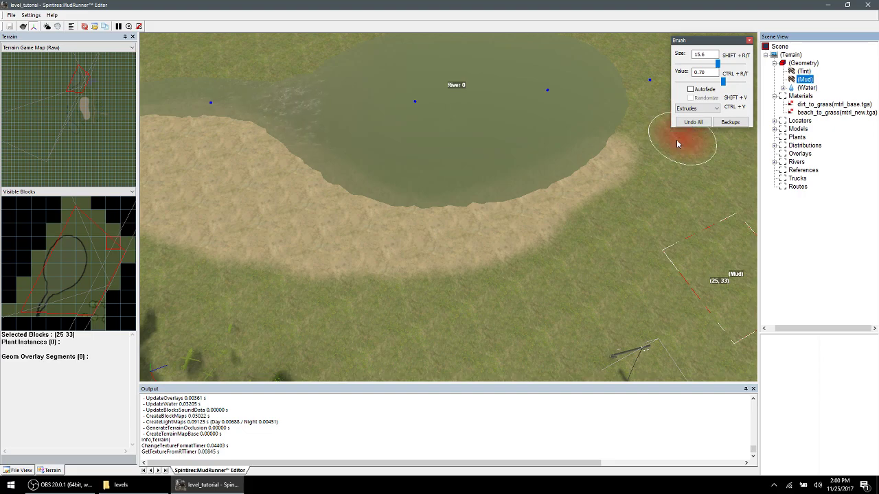
scroll(526, 230, "up", 5)
scroll(541, 219, "up", 2)
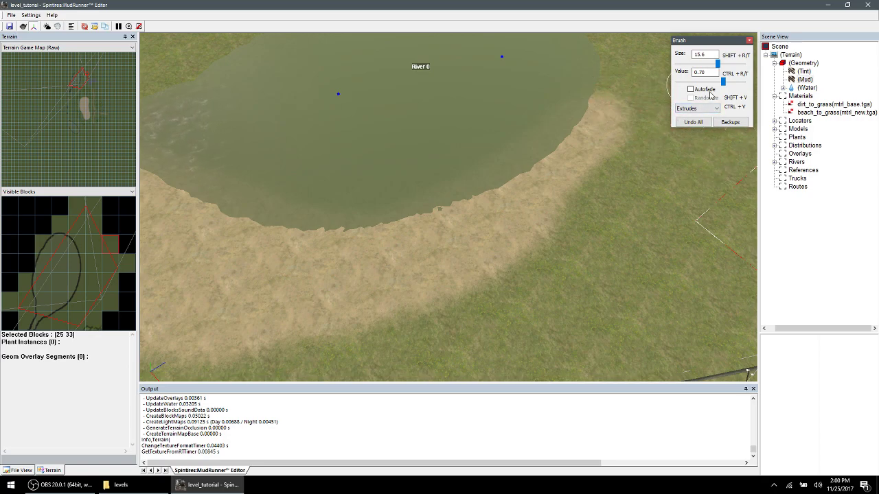
scroll(626, 207, "up", 2)
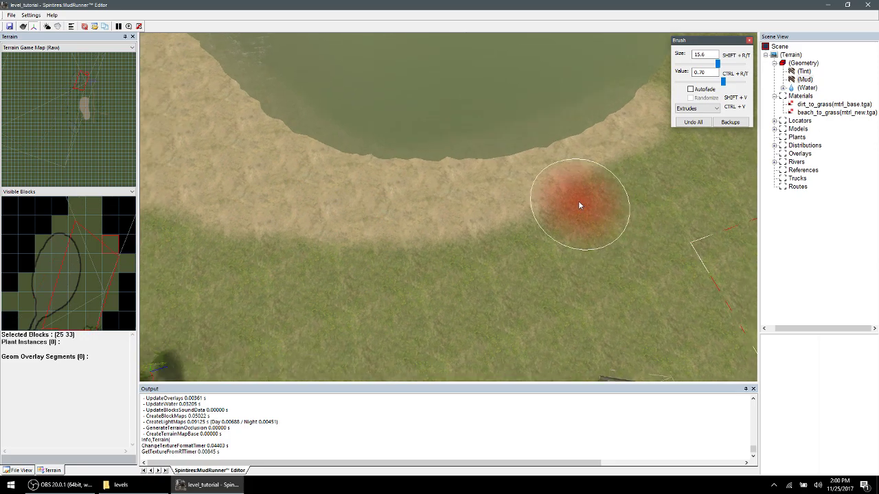
scroll(579, 201, "down", 5)
mouse_move(586, 137)
left_mouse_down()
mouse_move(571, 155)
mouse_move(432, 186)
mouse_move(350, 157)
mouse_move(290, 107)
mouse_move(226, 78)
mouse_move(321, 162)
mouse_move(433, 204)
mouse_move(553, 190)
mouse_move(510, 181)
mouse_move(314, 176)
mouse_move(196, 90)
left_mouse_up()
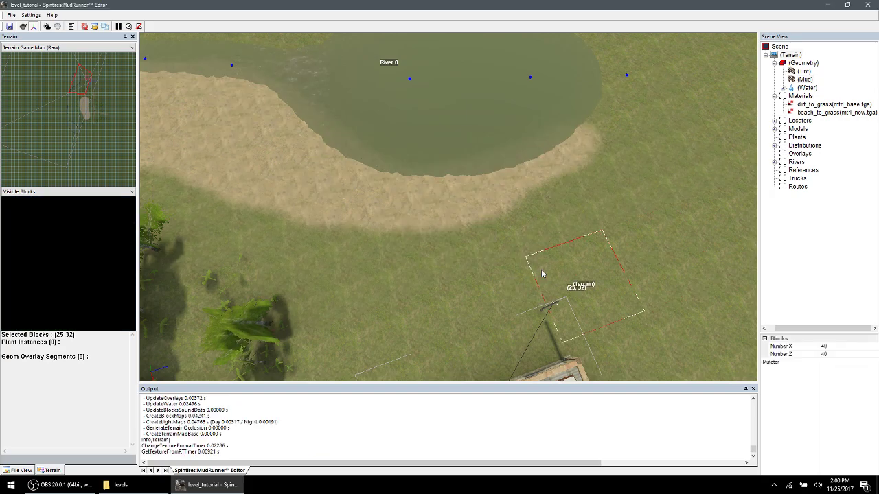
- Paint a Tint stroke at size 5.9 and value 0.70 along the waterline of the pool's dirt bank
scroll(483, 208, "up", 5)
scroll(487, 182, "down", 4)
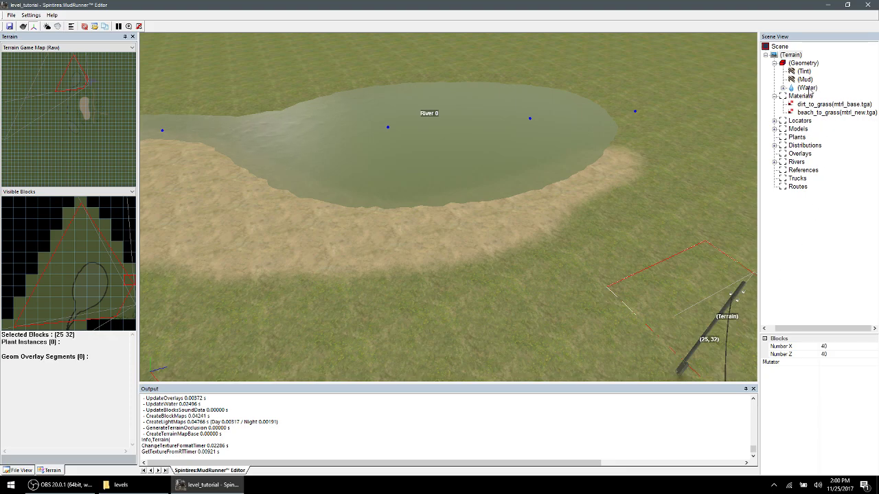
left_click(804, 71)
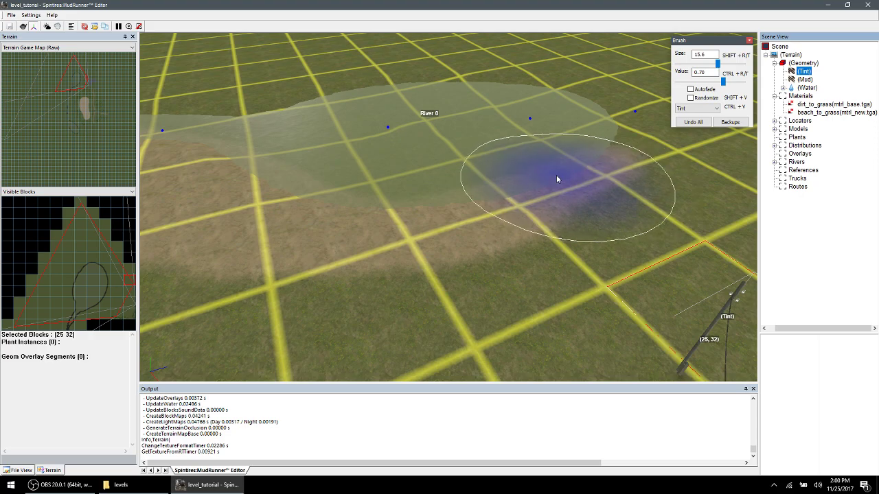
scroll(380, 203, "down", 3)
scroll(426, 206, "up", 5)
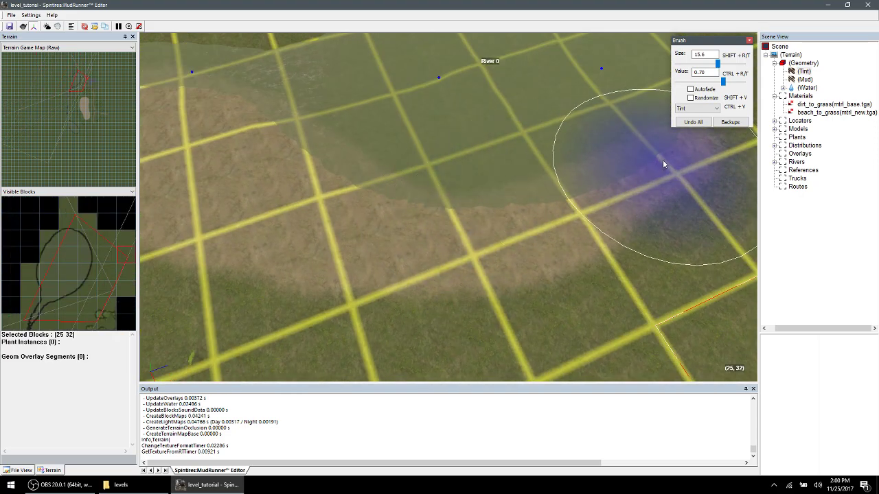
key("shift+r")
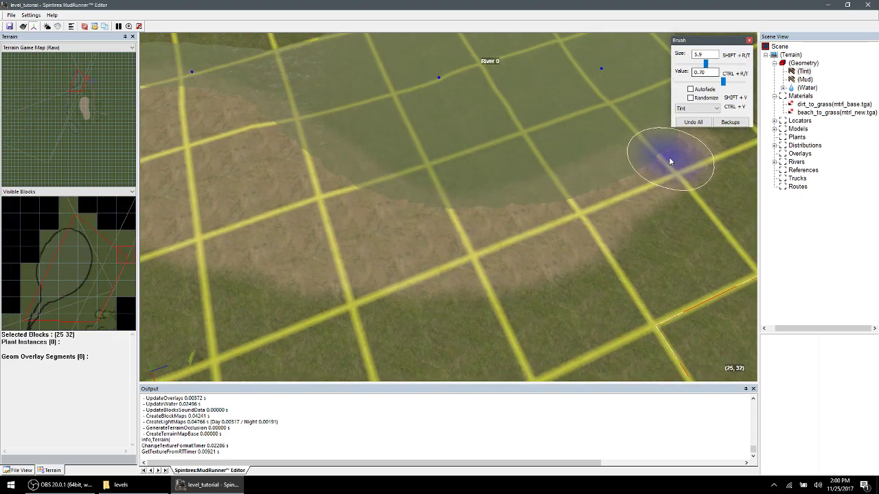
mouse_move(683, 144)
left_mouse_down()
mouse_move(555, 204)
mouse_move(323, 197)
mouse_move(207, 127)
left_mouse_up()
key("Escape")
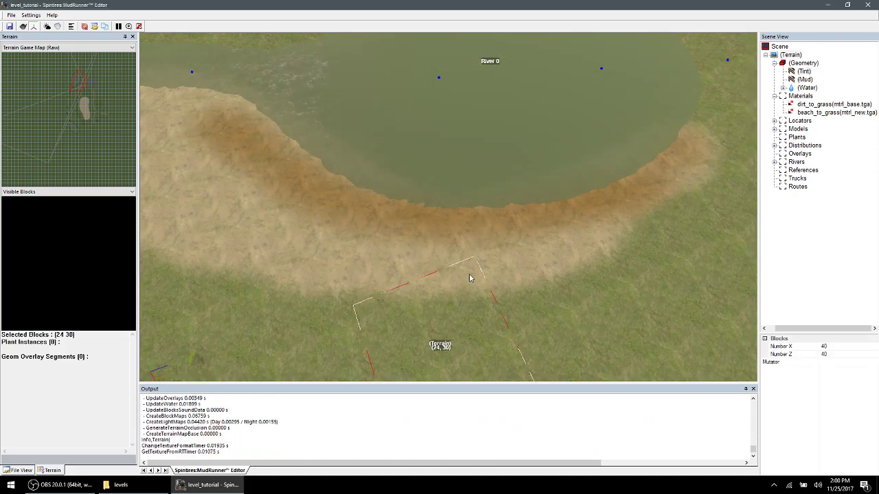
- Examine the tinted shoreline up close, along the bank and from an overview of the river and garage
scroll(537, 225, "up", 2)
right_click_drag(537, 225, 442, 196)
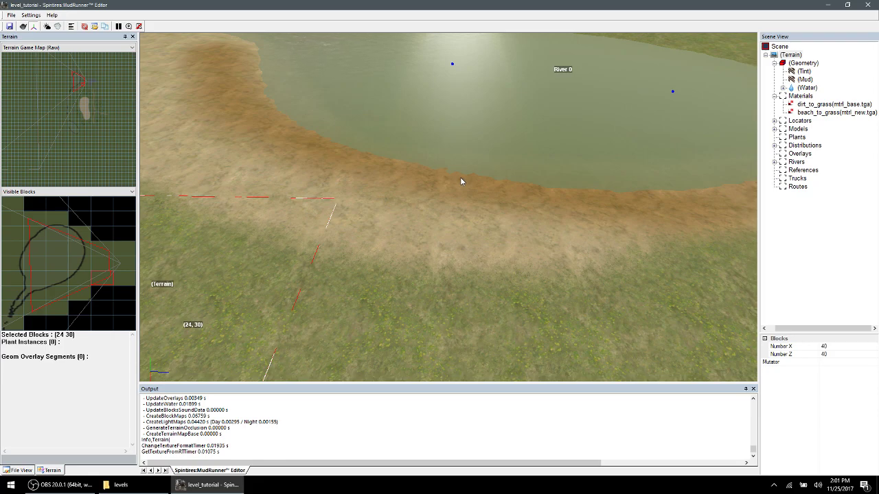
right_click_drag(528, 141, 525, 123)
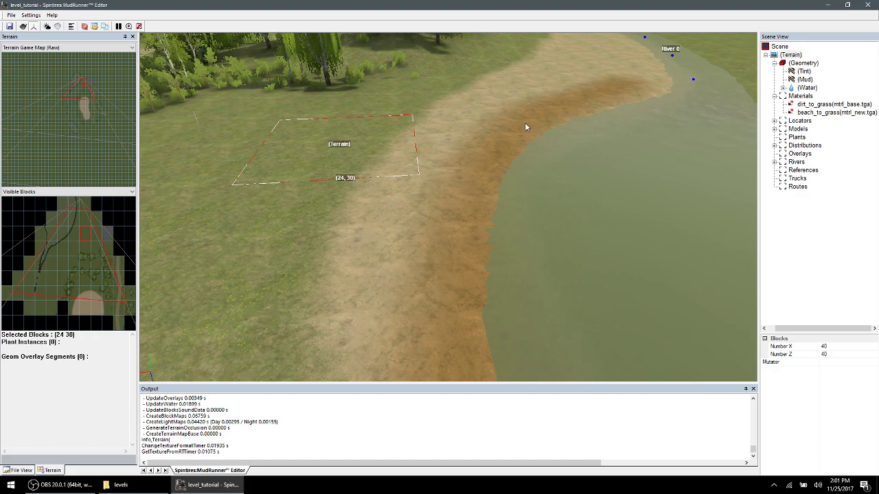
right_click_drag(524, 127, 467, 270)
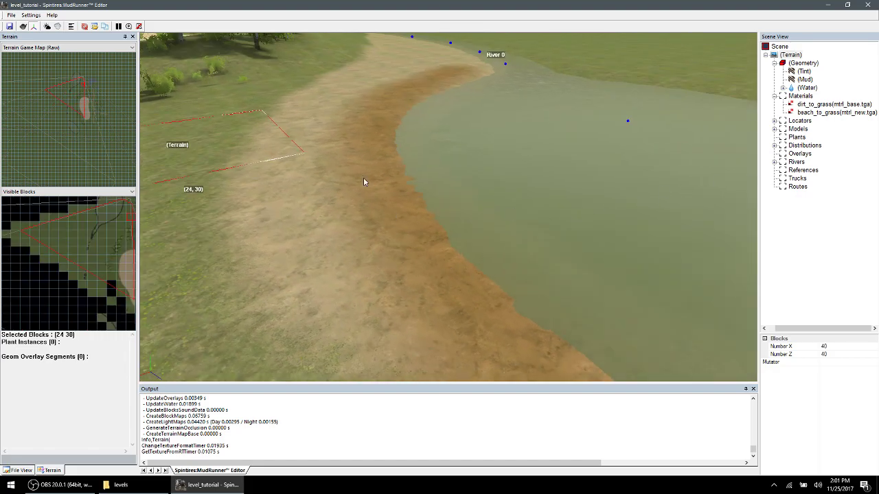
middle_click_drag(383, 227, 347, 252)
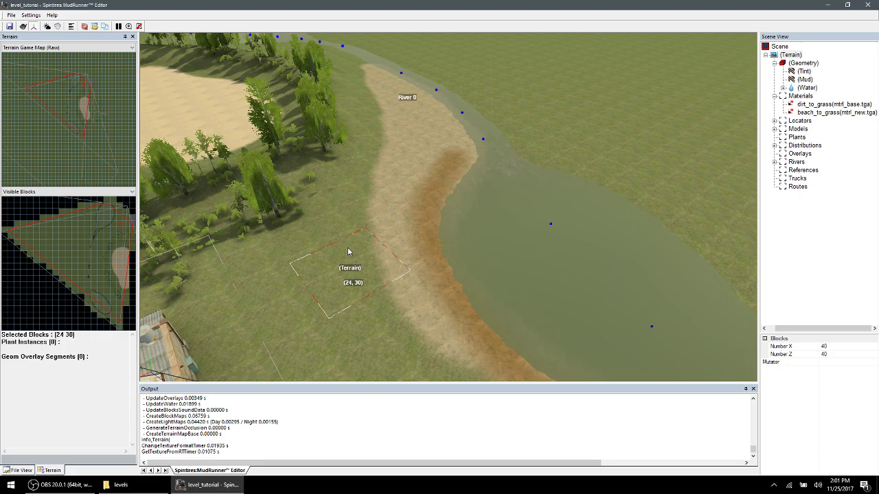
scroll(563, 198, "down", 4)
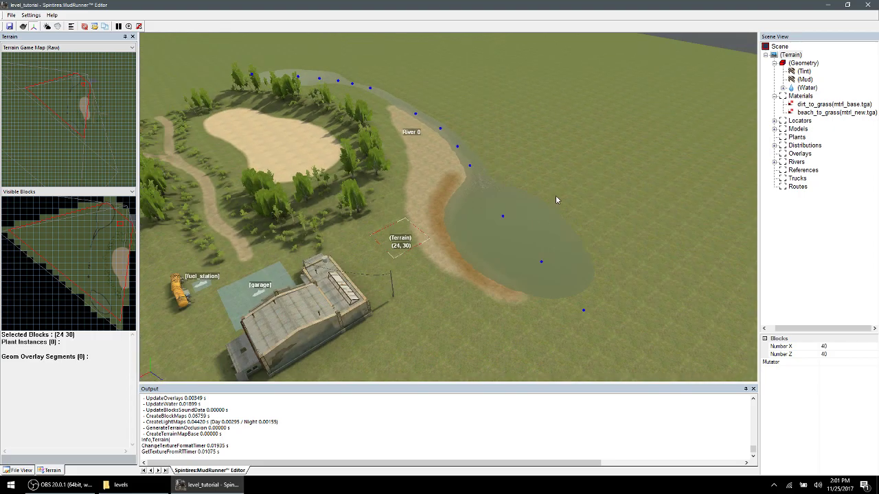
- Add a 01_rock_spun model on the stretch of dirt trail strewn with small rocks
scroll(271, 140, "up", 2)
scroll(338, 220, "up", 2)
scroll(370, 197, "up", 3)
middle_click_drag(369, 197, 393, 201)
scroll(259, 140, "up", 3)
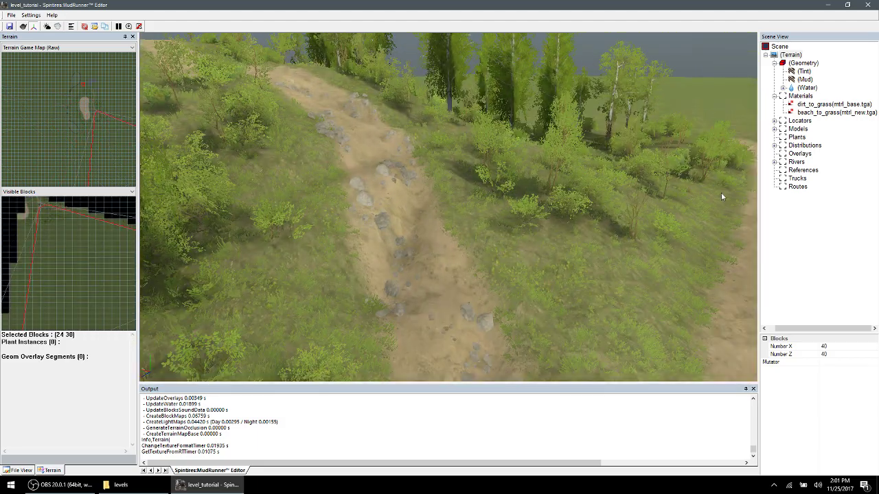
left_click(798, 130)
right_click(797, 130)
left_click(810, 136)
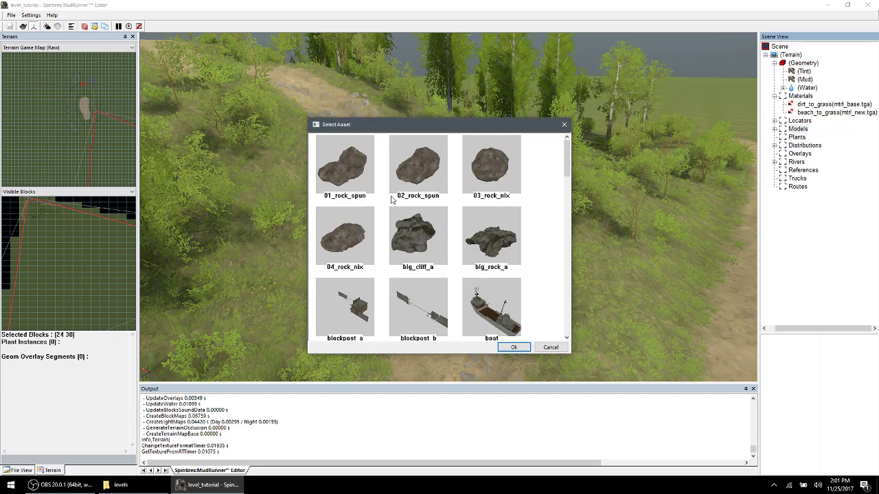
double_click(352, 159)
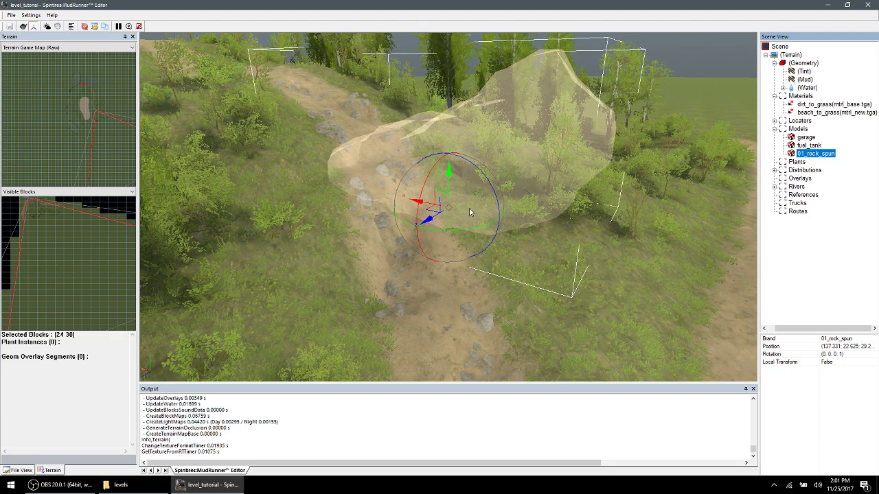
- Rotate the large rock and adjust its placement so that it lies across the dirt trail
left_click_drag(468, 230, 447, 132)
left_click_drag(449, 162, 448, 98)
scroll(518, 163, "down", 5)
scroll(527, 206, "up", 5)
middle_click_drag(528, 205, 346, 229)
scroll(346, 229, "down", 4)
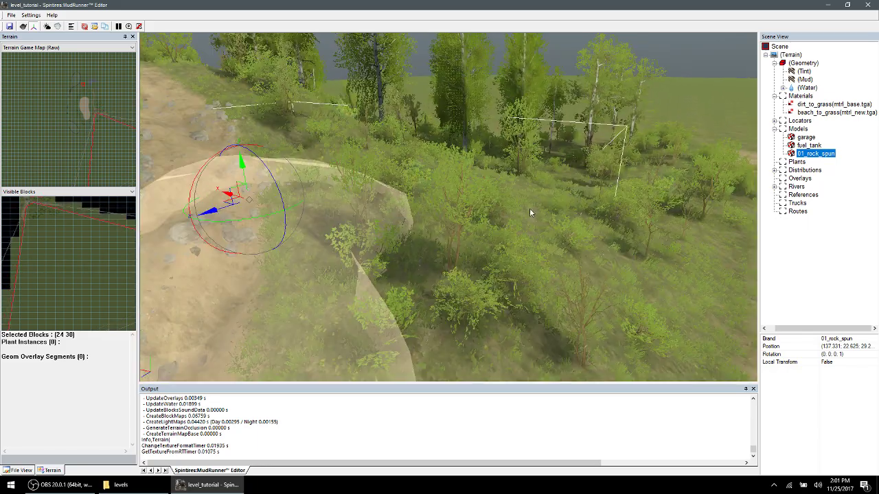
scroll(346, 229, "up", 3)
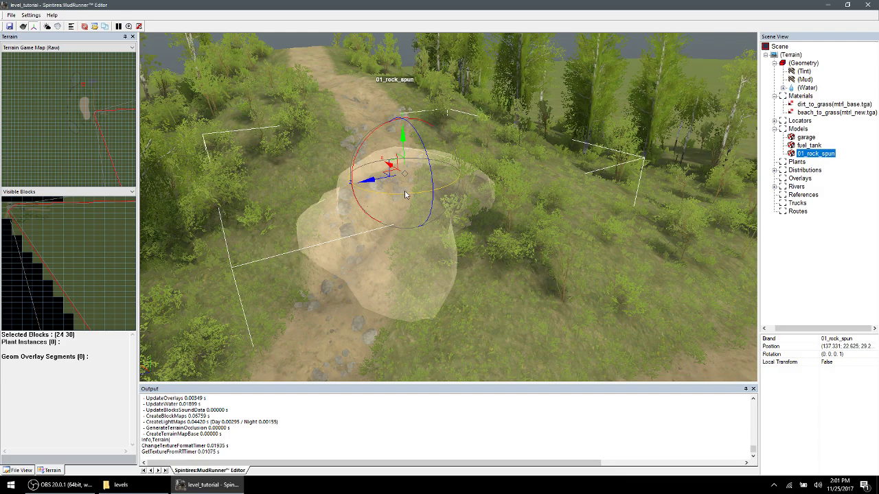
scroll(385, 237, "down", 2)
scroll(425, 234, "up", 2)
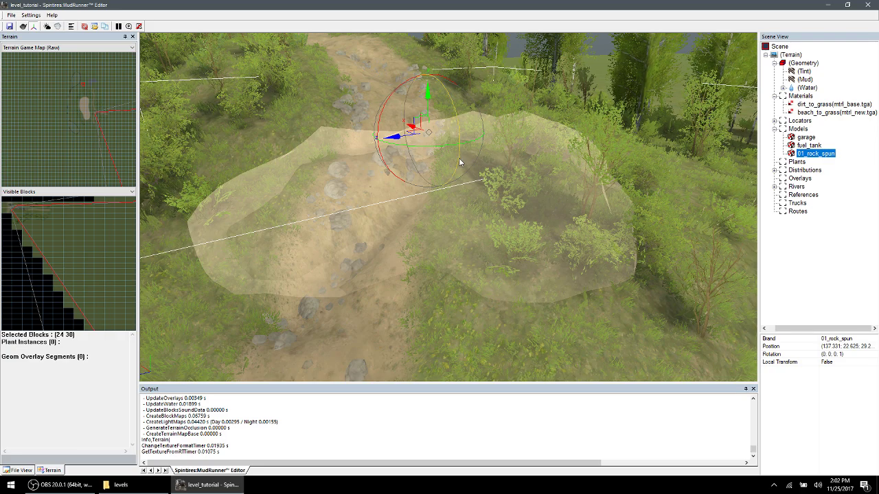
- Move the rock to the trail's edge above the small rocks and sink it partly into the ground
left_click_drag(430, 134, 420, 234)
scroll(398, 197, "up", 2)
scroll(437, 132, "down", 2)
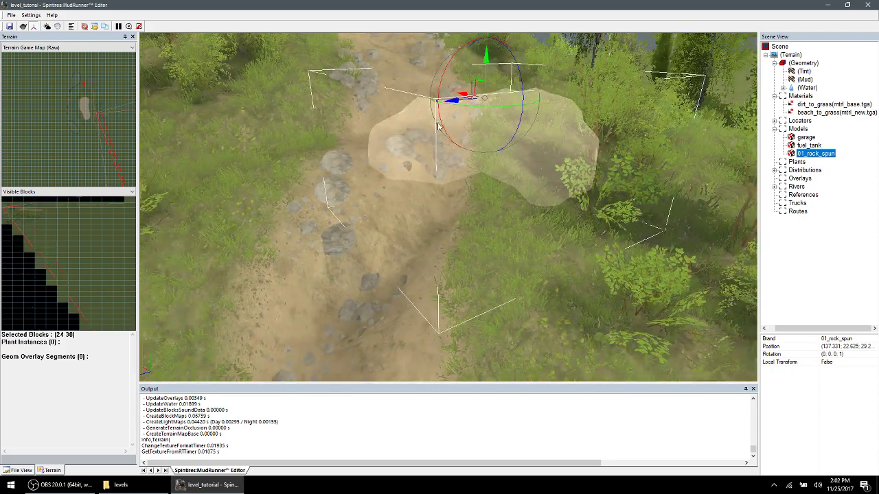
left_click_drag(474, 98, 443, 116)
scroll(427, 77, "up", 2)
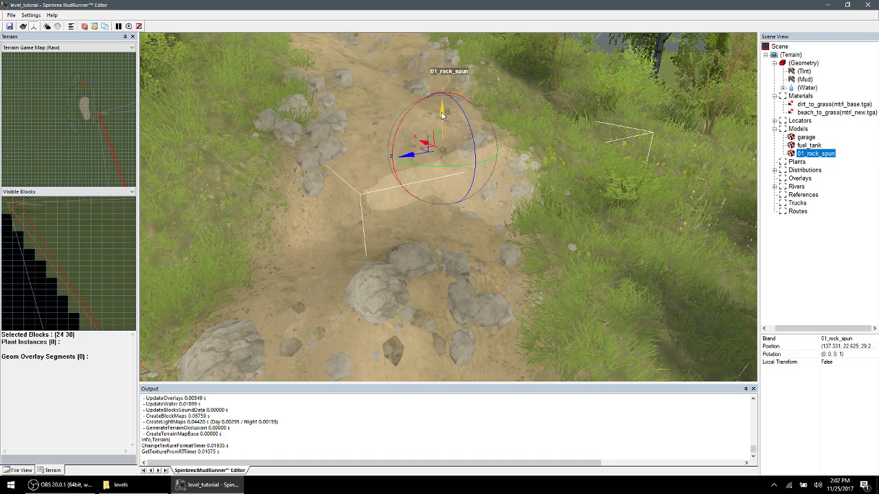
left_click(591, 118)
mouse_move(479, 184)
middle_mouse_down("alt")
mouse_move(495, 170)
mouse_move(486, 177)
middle_mouse_up("alt")
left_click(485, 177)
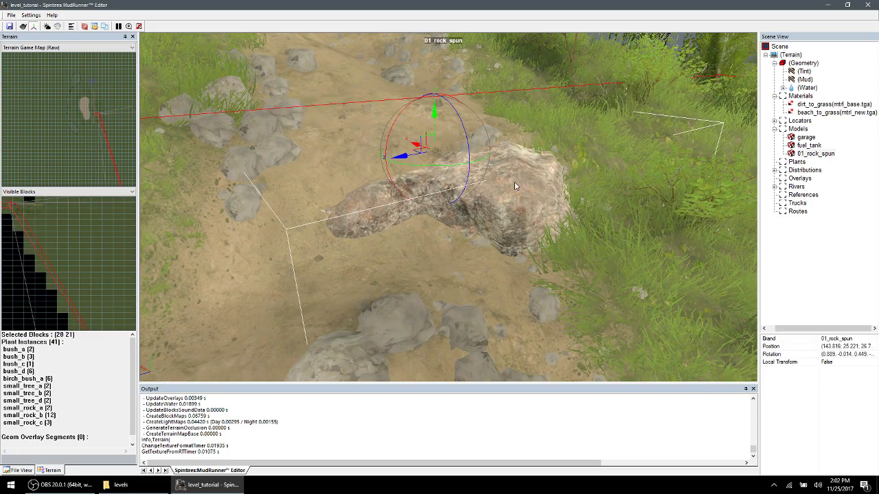
- Duplicate the 01_rock_spun rock and place the copy slightly farther up the trail on the opposite side
right_click(514, 182)
left_click(552, 219)
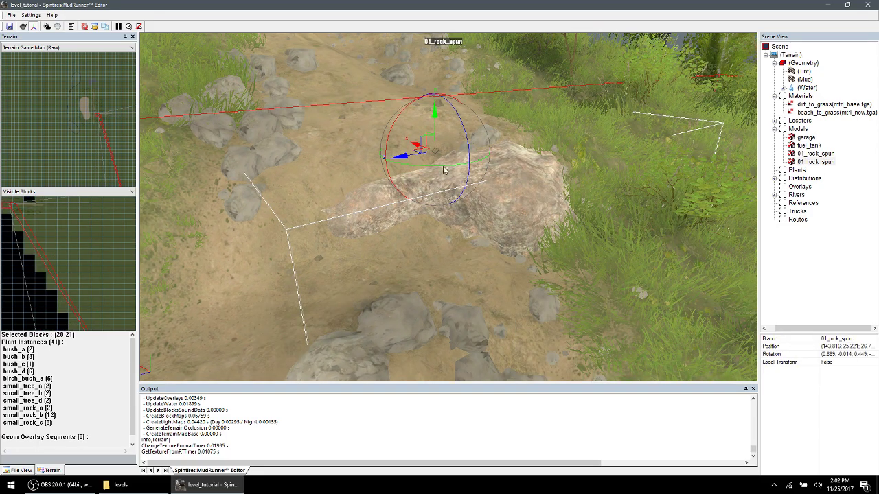
scroll(420, 143, "down", 2)
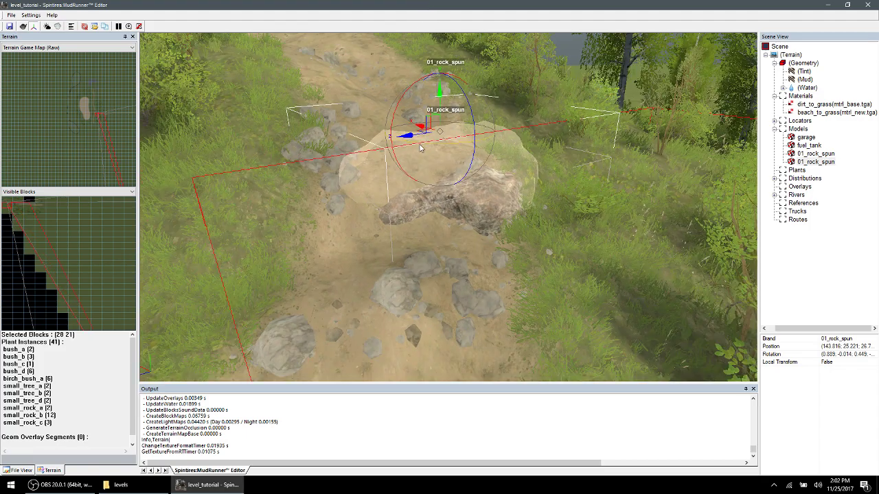
scroll(429, 146, "up", 2)
left_click_drag(500, 183, 355, 147)
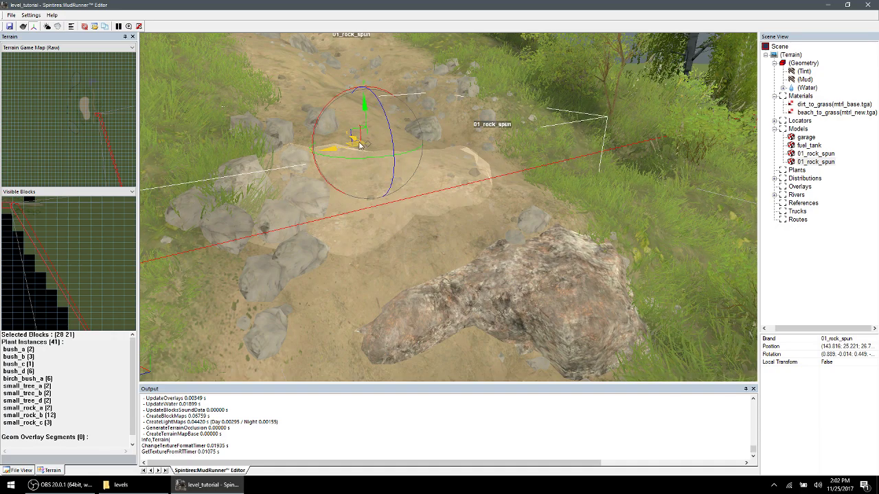
left_click(240, 92)
- Examine how the two large rocks sit in the ground among the small rocks, up close and from along the trail
scroll(310, 197, "up", 2)
scroll(316, 235, "up", 1)
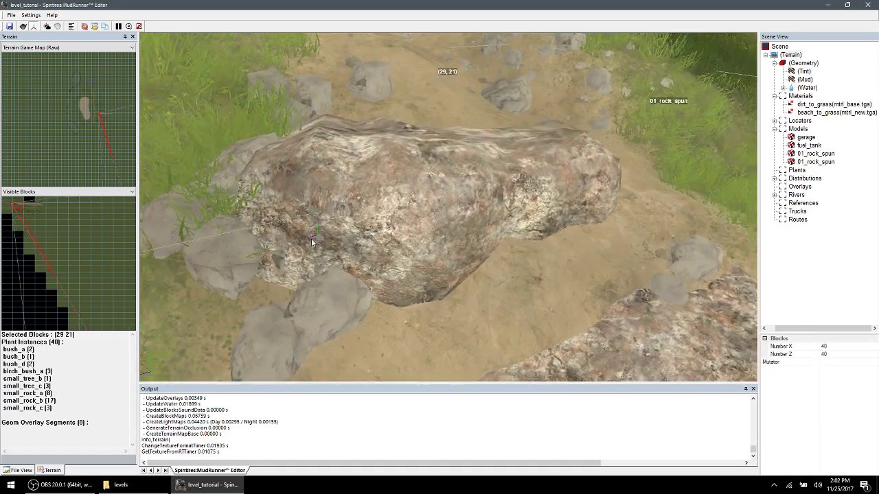
middle_click_drag(317, 235, 283, 295)
scroll(310, 314, "down", 3)
scroll(383, 270, "up", 3)
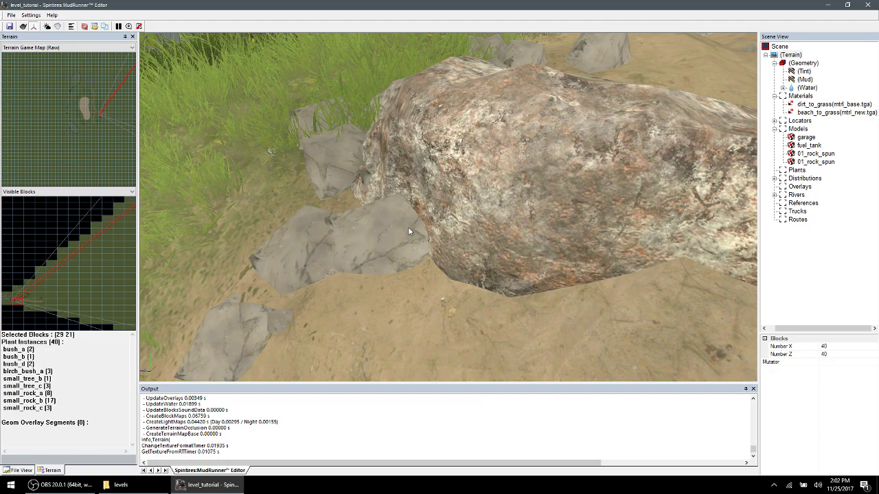
middle_click_drag(417, 217, 376, 225)
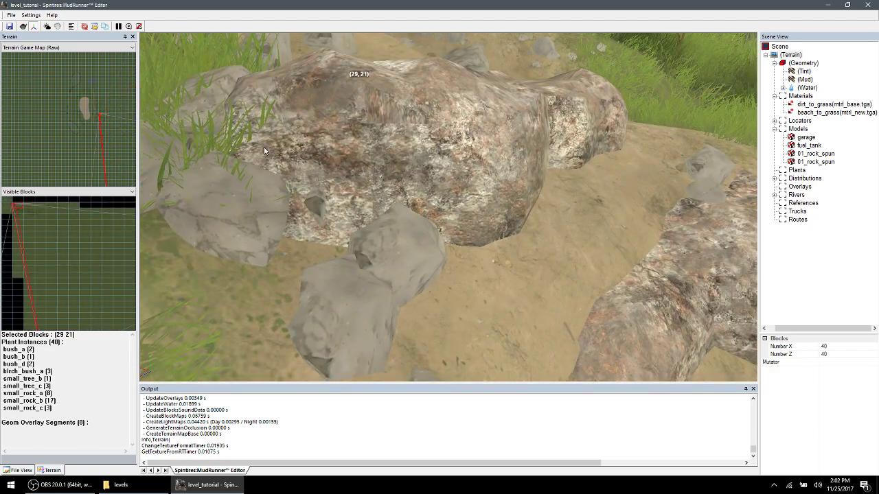
scroll(240, 153, "down", 2)
scroll(369, 156, "up", 1)
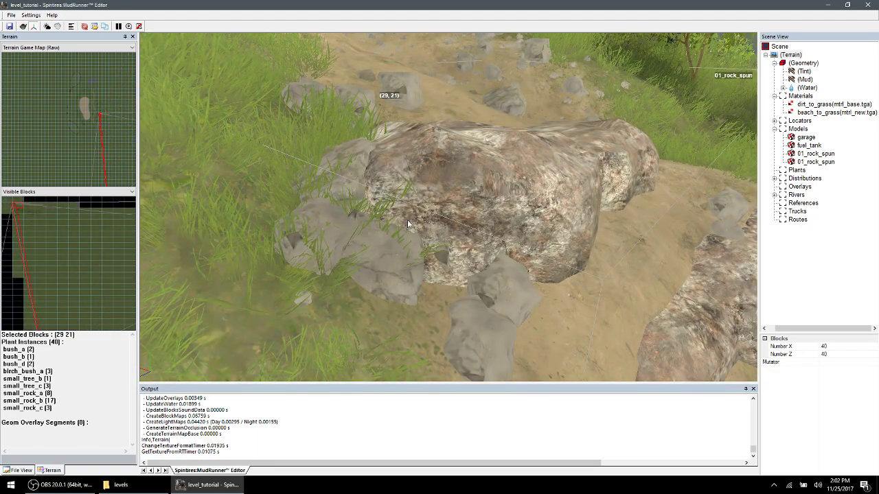
scroll(425, 226, "down", 3)
middle_click_drag(459, 223, 517, 201)
middle_click_drag(559, 244, 556, 269)
scroll(587, 250, "up", 1)
scroll(557, 272, "down", 3)
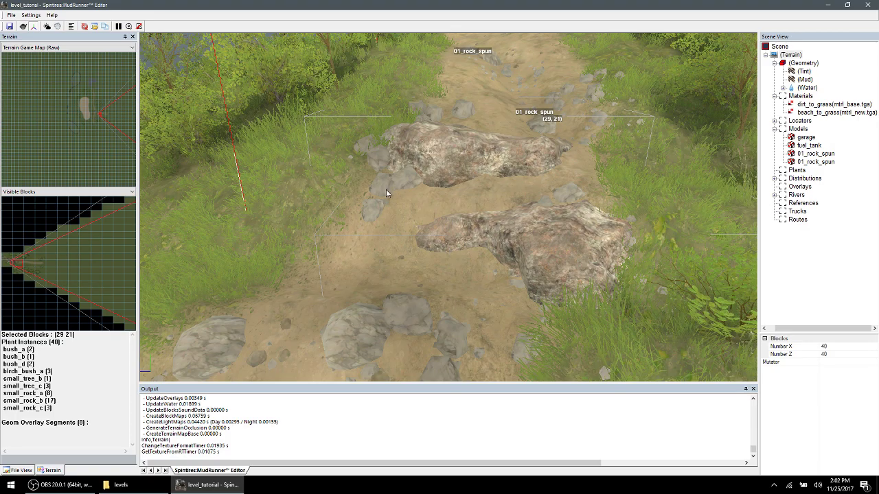
scroll(419, 196, "down", 4)
middle_click_drag(427, 239, 463, 241)
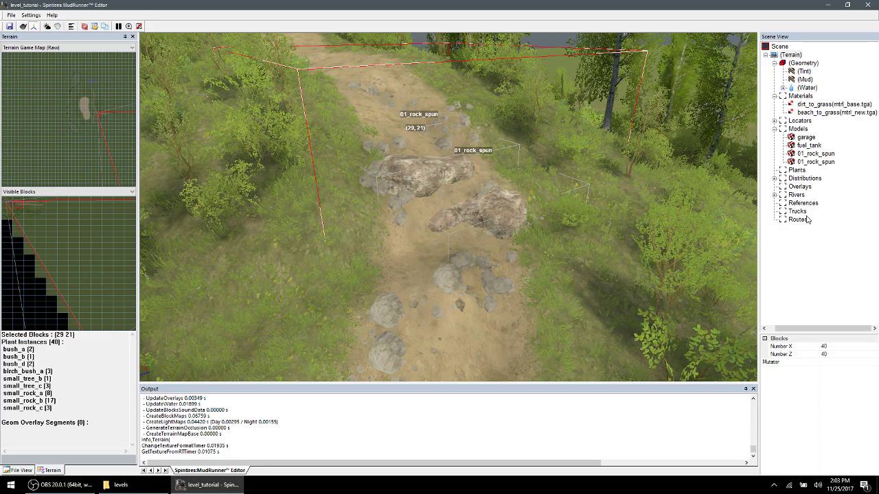
- Add a truck in the garage zone beside the garage building and set its type to uaz469
scroll(631, 244, "down", 10)
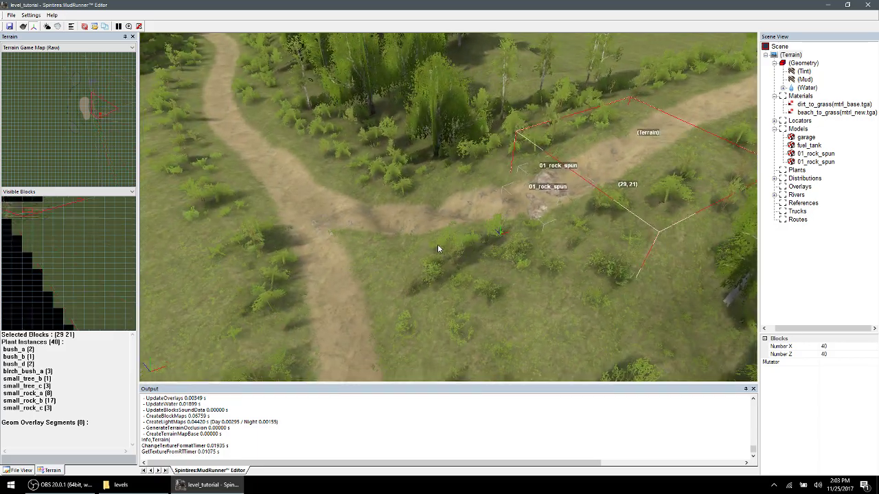
scroll(405, 206, "down", 5)
scroll(374, 113, "up", 15)
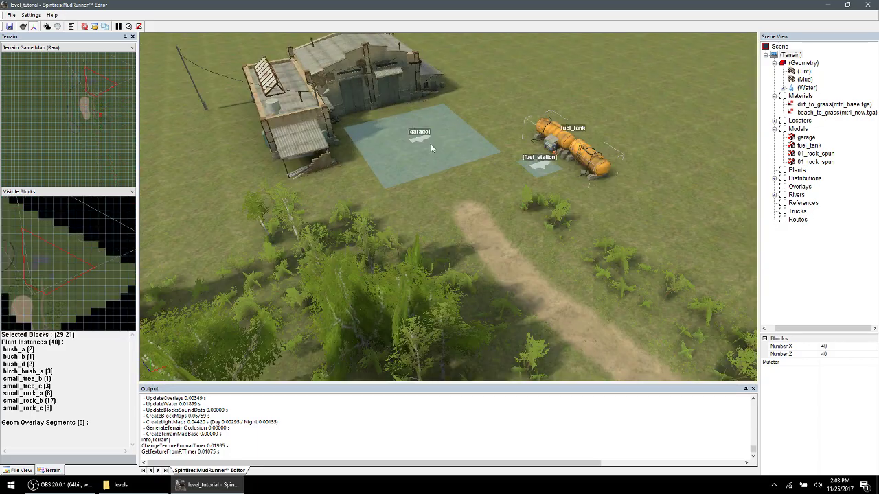
scroll(462, 190, "down", 5)
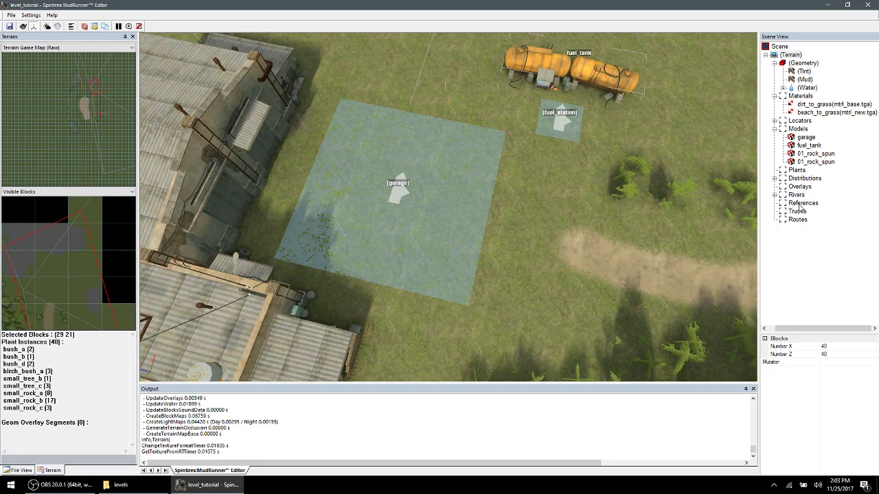
left_click(797, 211)
right_click(798, 212)
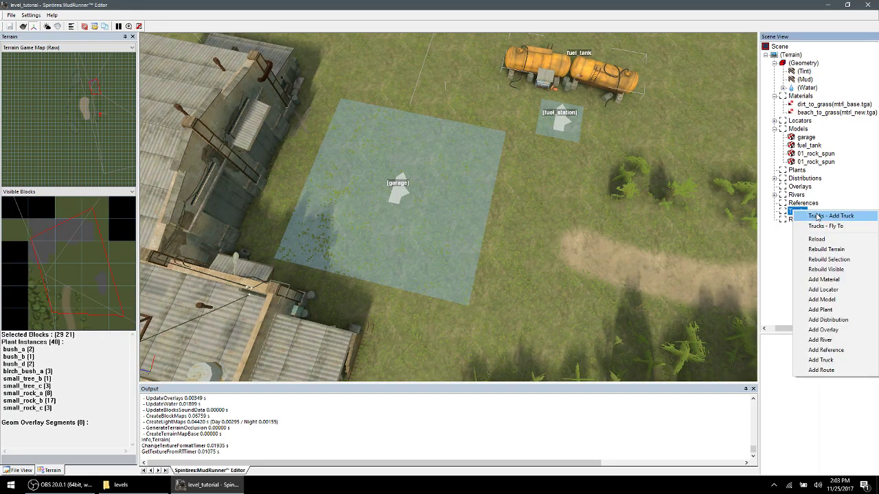
left_click(817, 217)
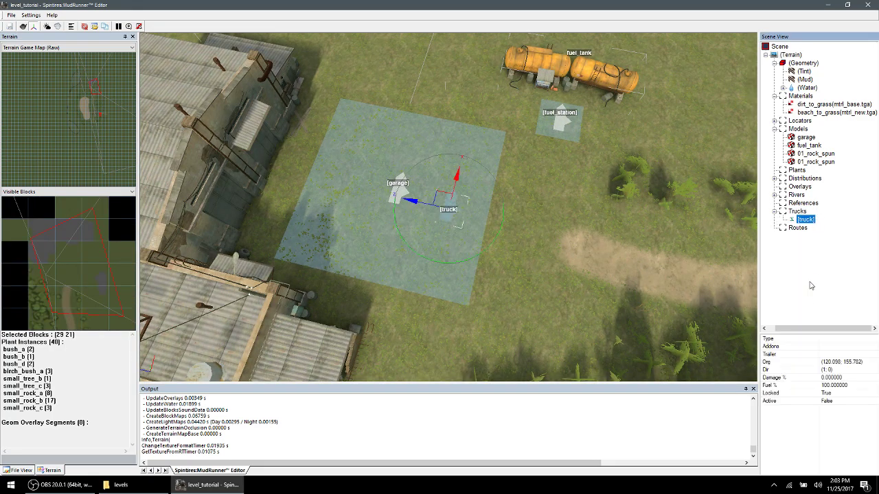
left_click(838, 338)
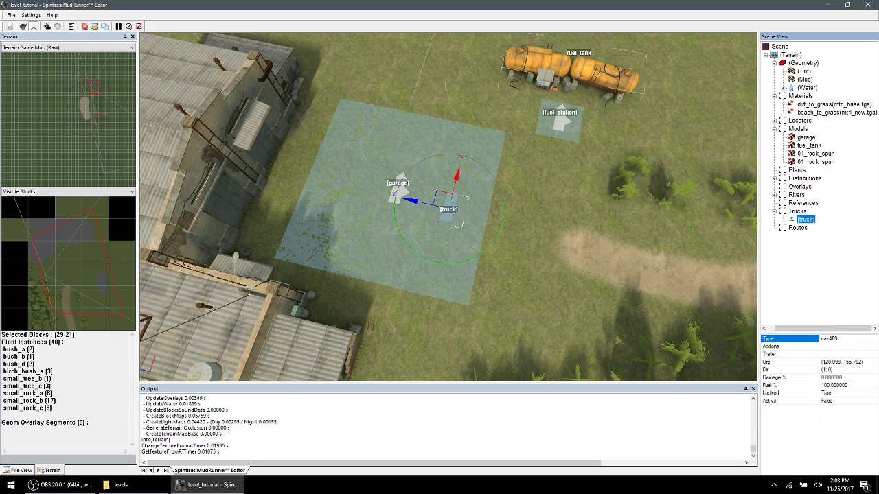
- Set the uaz469 truck's Locked property to False and its Active property to True
left_click(829, 393)
left_click(875, 394)
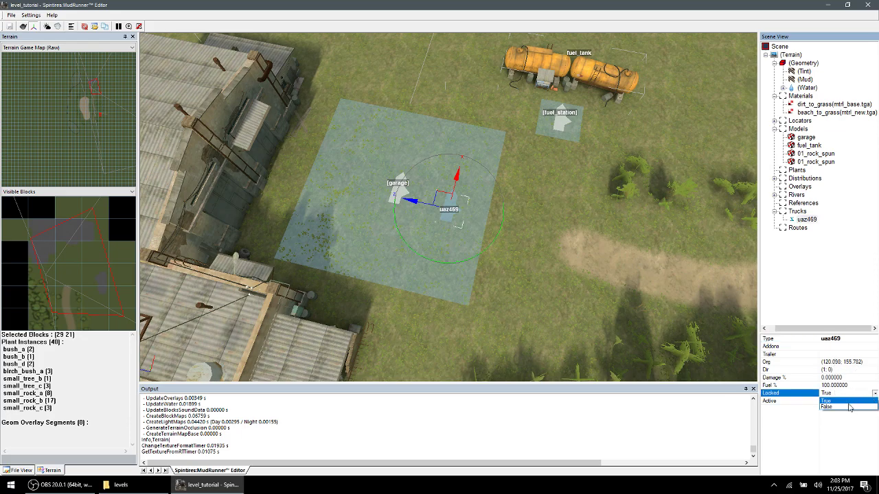
left_click(844, 407)
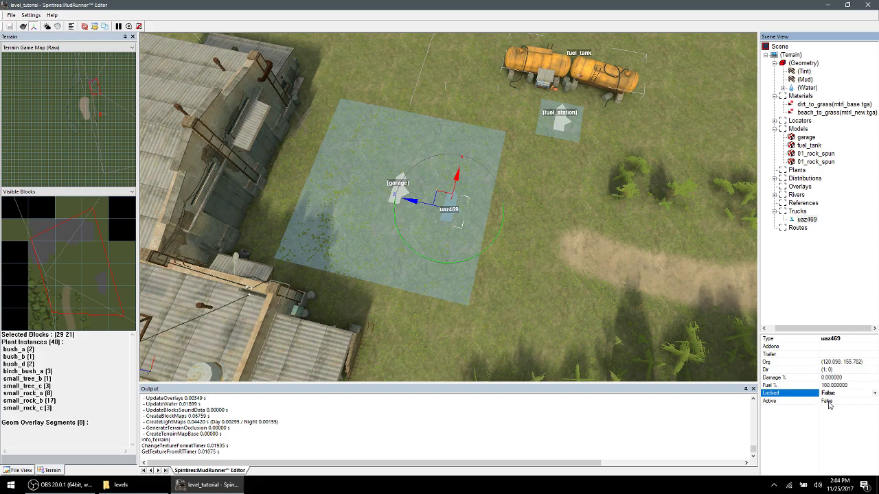
left_click(828, 402)
left_click(874, 402)
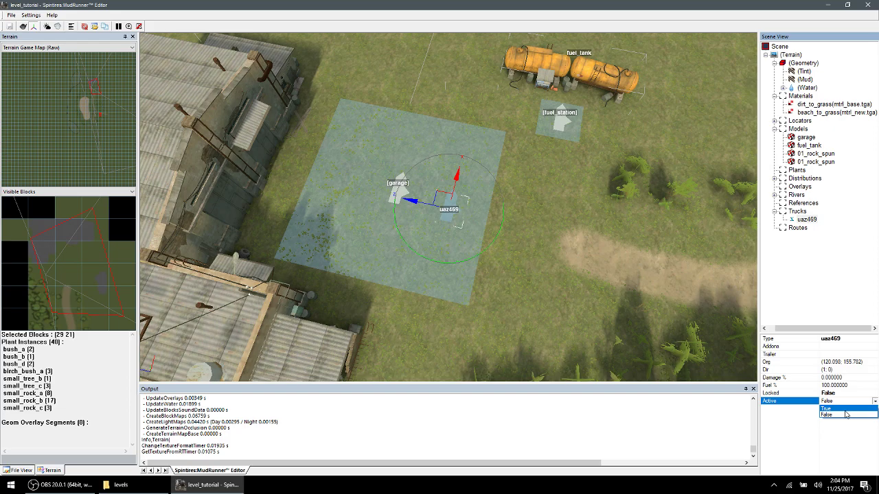
left_click(845, 409)
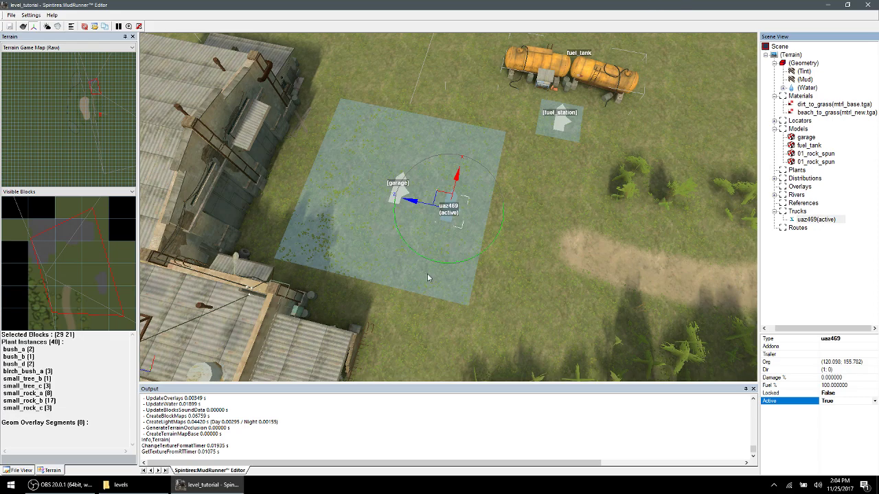
- Rotate the uaz469 to face away from the garage building and move it into the zone's corner nearest the building
left_click_drag(439, 265, 410, 268)
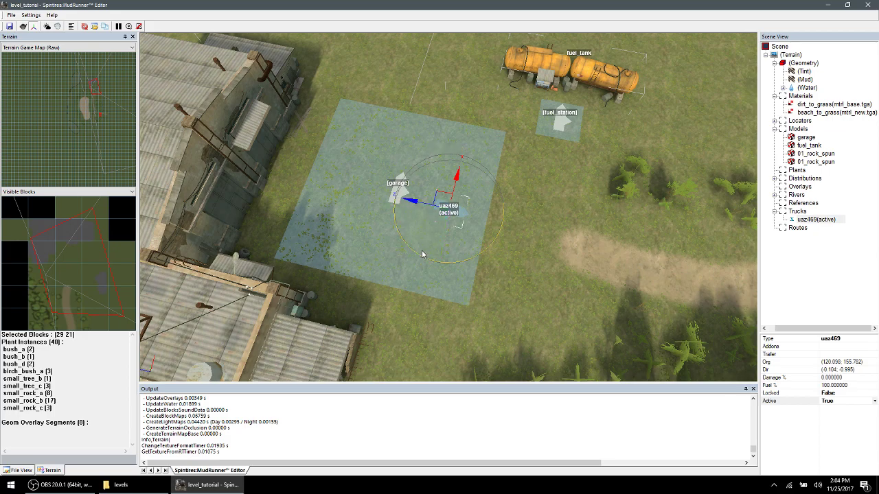
scroll(454, 190, "up", 3)
left_click_drag(467, 177, 362, 182)
mouse_move(362, 183)
left_mouse_down()
mouse_move(282, 203)
mouse_move(354, 77)
mouse_move(340, 58)
mouse_move(294, 118)
mouse_move(439, 79)
mouse_move(338, 61)
left_mouse_up()
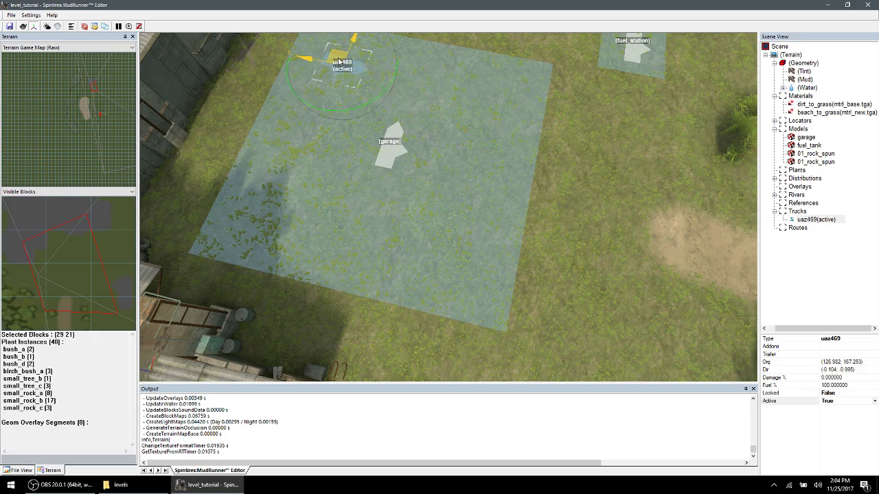
scroll(356, 94, "up", 3)
middle_click_drag(447, 256, 456, 269, "alt")
left_click_drag(312, 135, 313, 134)
scroll(353, 227, "down", 3)
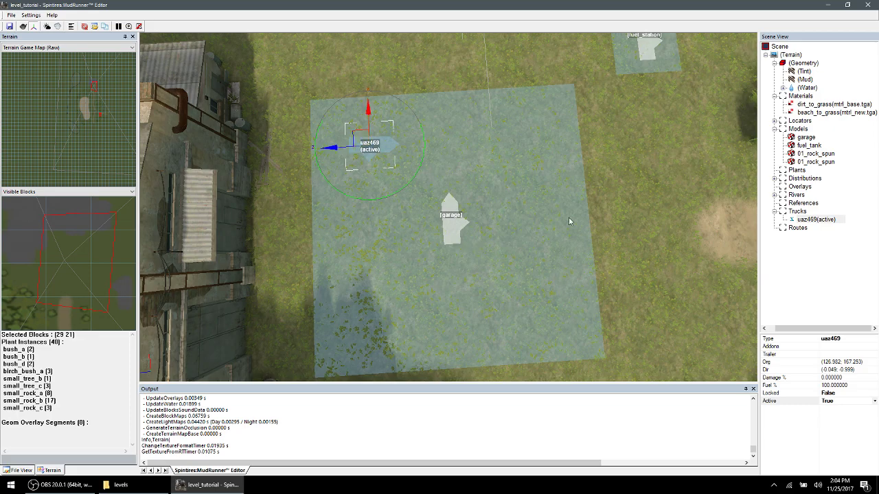
- Rotate the garage zone locator about a quarter turn so it faces away from the garage building, like the uaz469
left_click(809, 121)
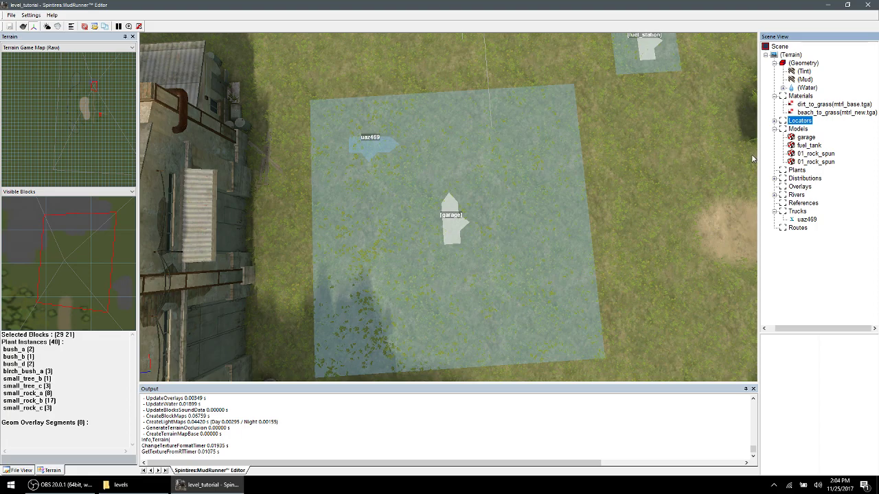
left_click(806, 138)
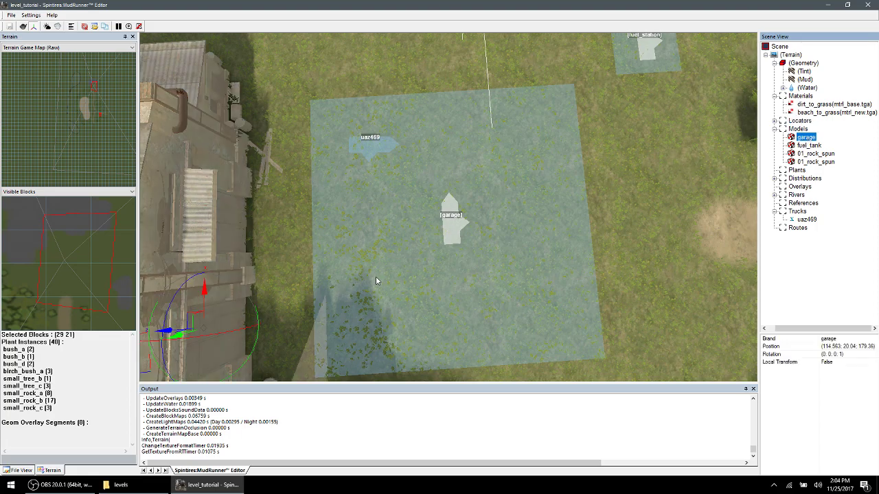
scroll(377, 276, "down", 1)
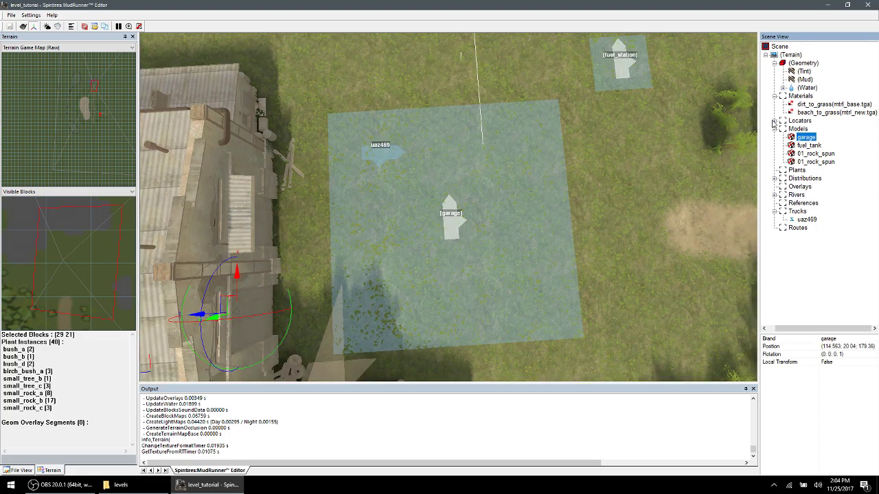
left_click(774, 121)
left_click(807, 129)
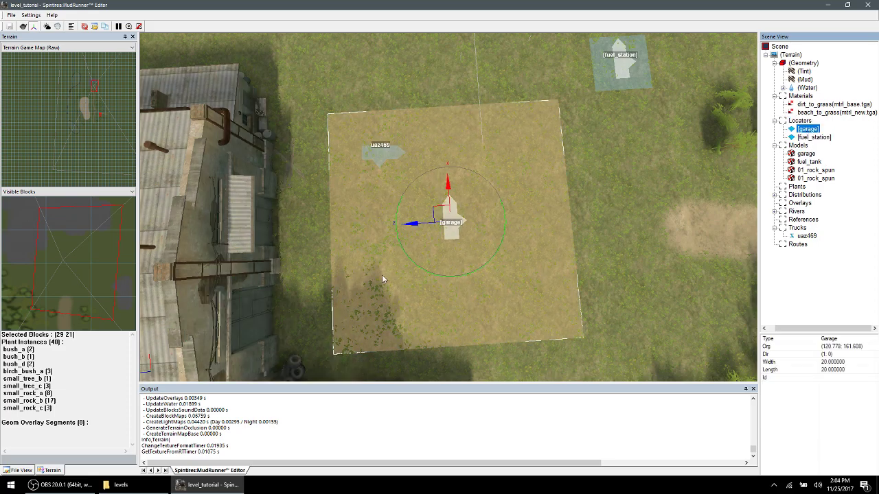
left_click_drag(492, 262, 443, 272)
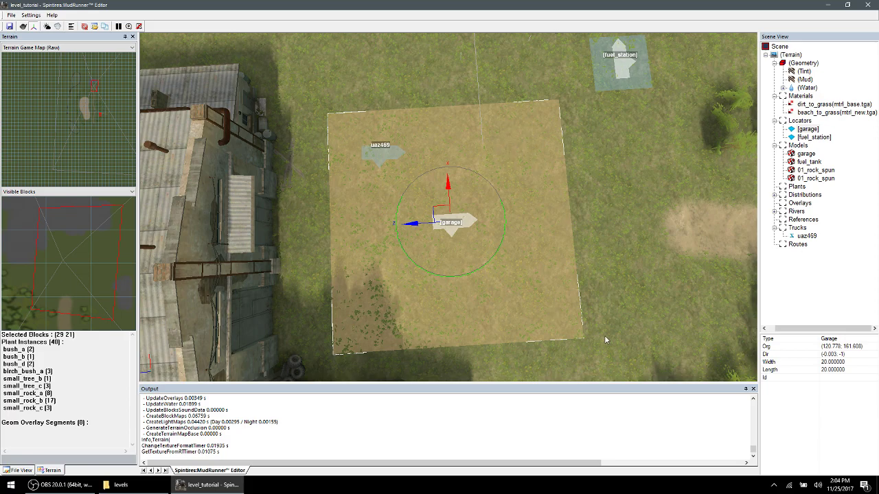
left_click(608, 244)
- Add a second truck in the garage zone next to the uaz469 and set its type to zil130
right_click_drag(370, 164, 448, 281)
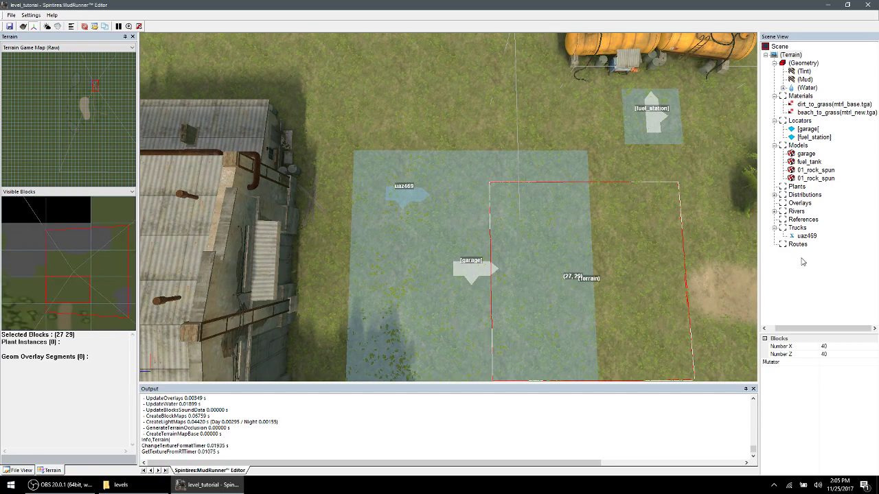
right_click(804, 231)
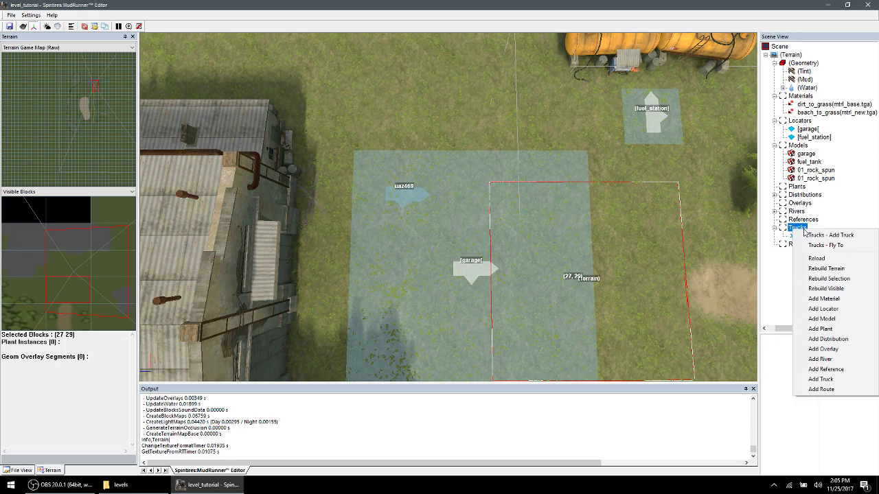
left_click(808, 234)
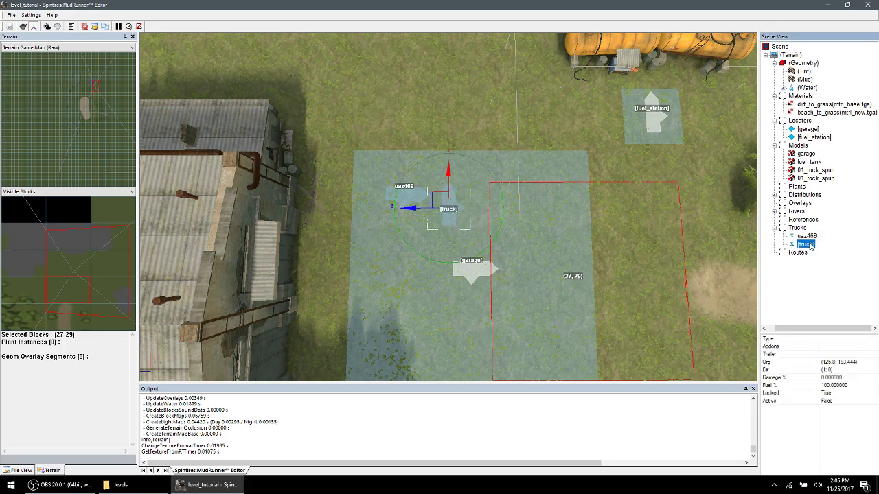
left_click(831, 338)
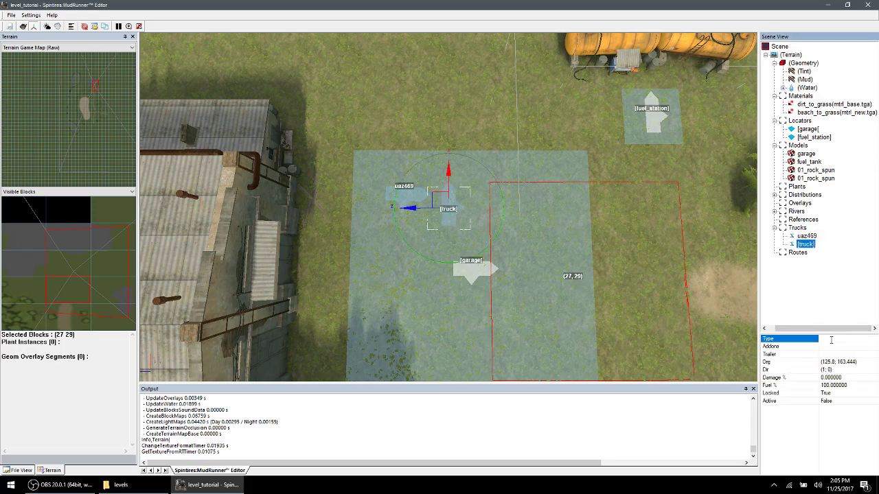
type("zil130")
- Set the zil130 truck's Locked property to False
left_click(827, 395)
left_click(875, 393)
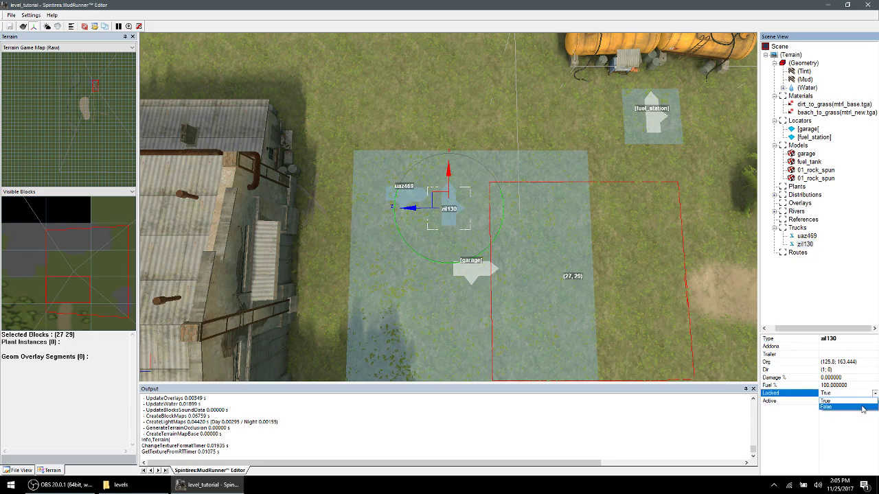
left_click(862, 408)
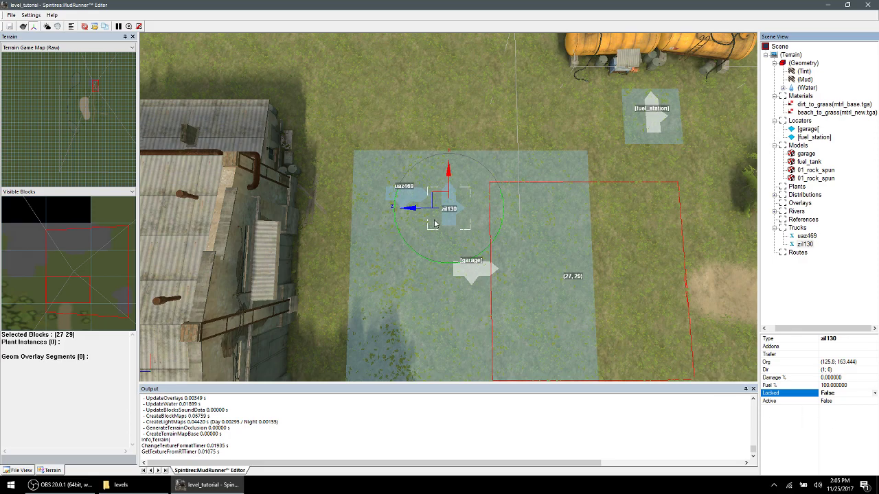
- Rotate the zil130 to face away from the garage building and move it to the zone's other corner along the building side
left_click_drag(486, 254, 439, 265)
left_click_drag(420, 211, 405, 282)
right_click_drag(405, 281, 481, 227)
left_click_drag(479, 222, 443, 209)
right_click_drag(443, 209, 695, 237)
left_click(695, 237)
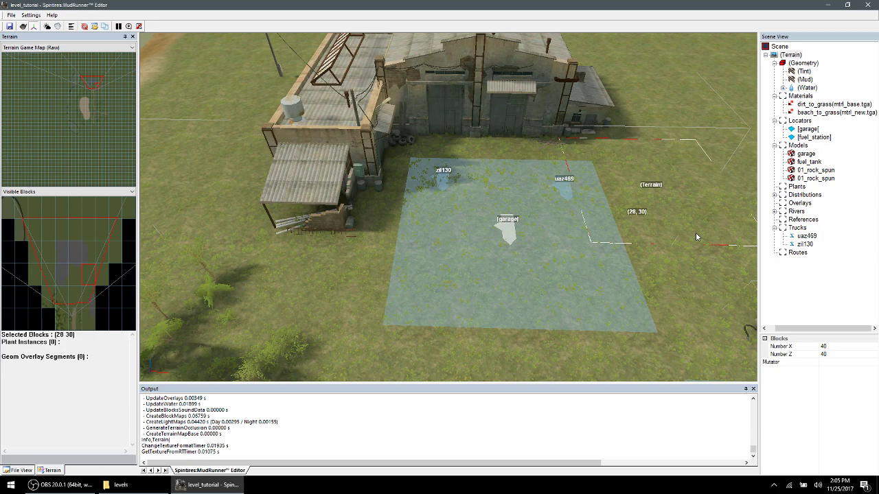